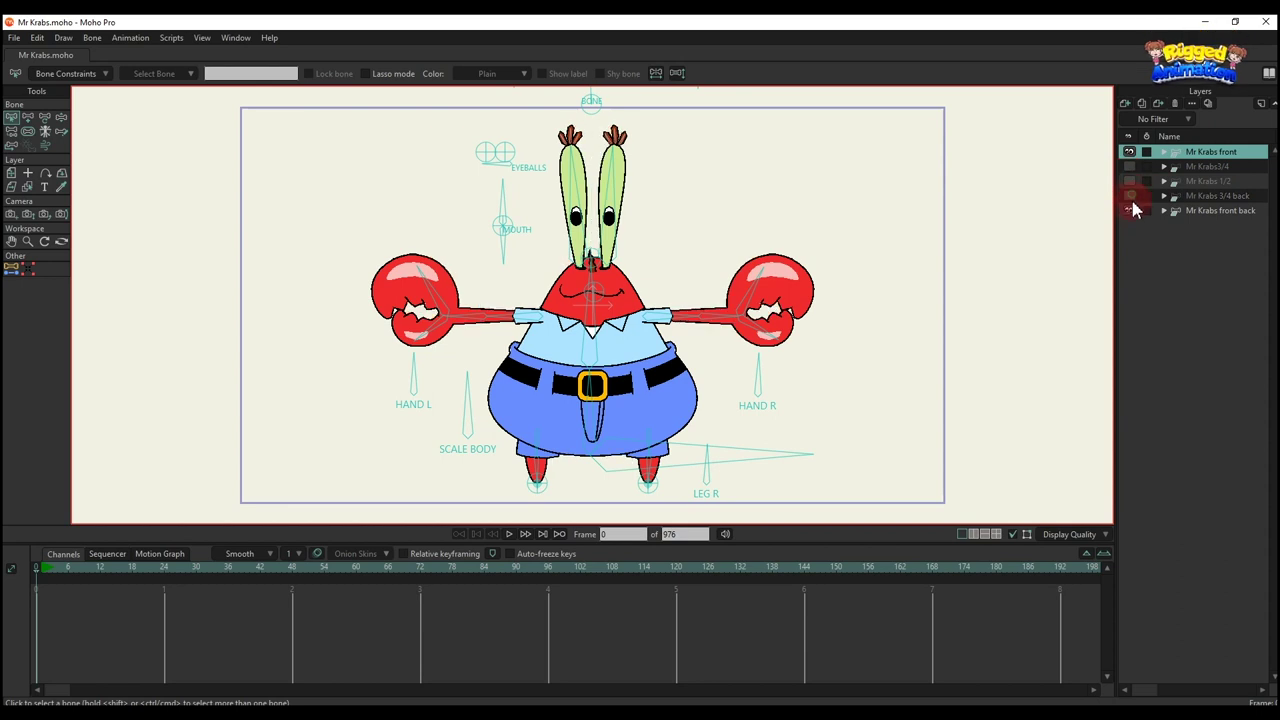
Go to frame 13 and activate the Transform Bone tool on the Mr Krabs front rig
left_click(105, 568)
scroll(526, 366, "down", 1)
left_click_drag(526, 367, 485, 399)
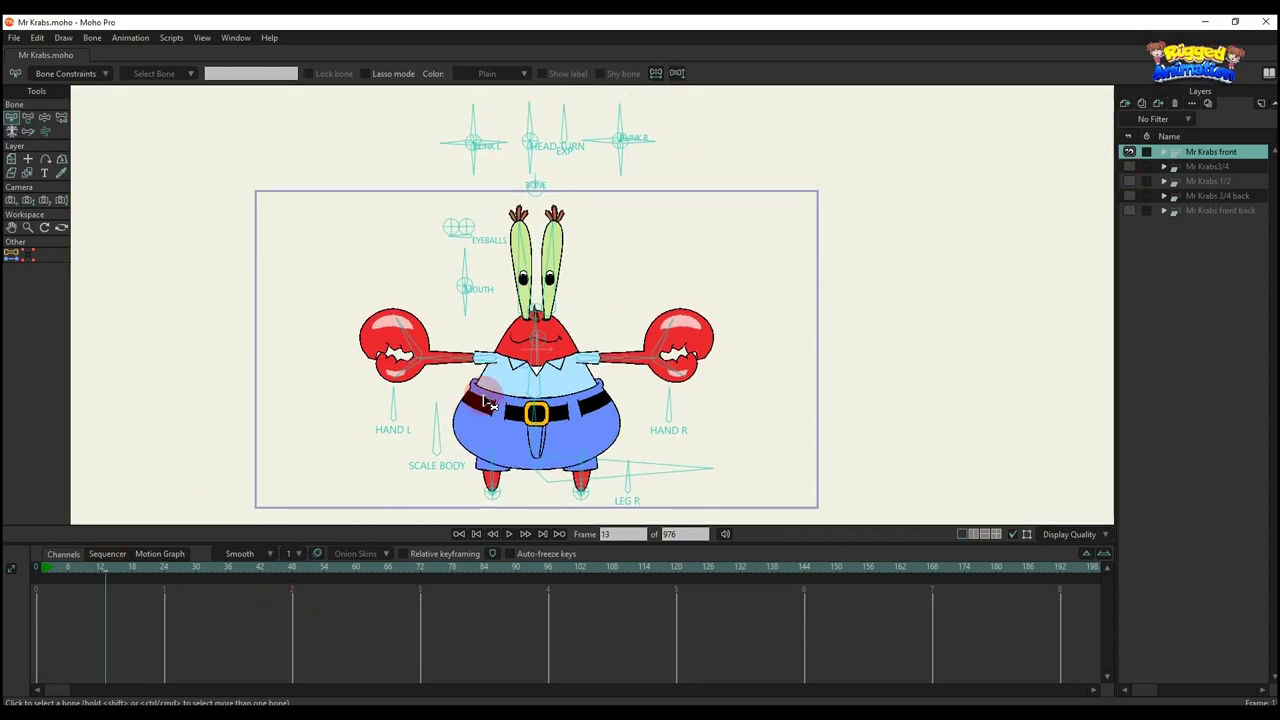
scroll(502, 362, "up", 3)
left_click_drag(520, 265, 491, 357)
scroll(491, 357, "down", 1)
left_click_drag(515, 315, 513, 360)
scroll(498, 355, "up", 1)
key("t")
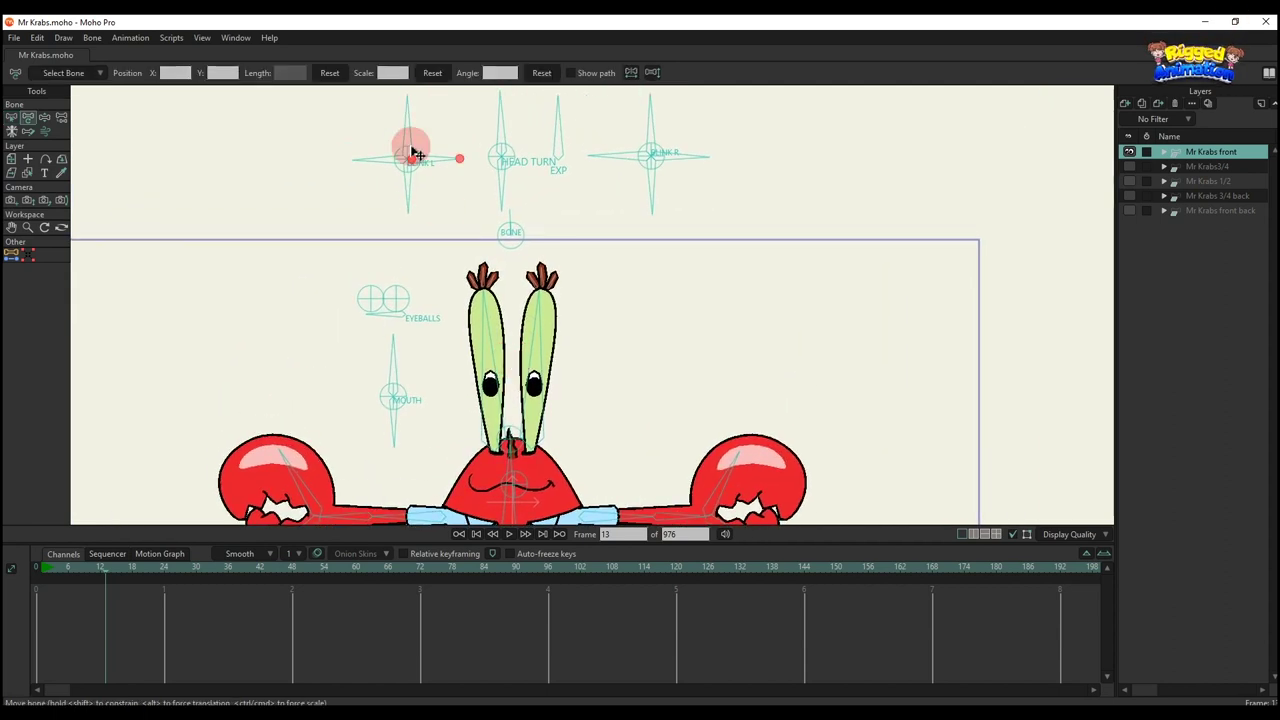
Rotate the BLINK L and HEAD TURN control bones to test them, resetting their angles
left_click_drag(408, 123, 515, 197)
left_click_drag(401, 156, 380, 283)
left_click(535, 77)
left_click(500, 118)
left_click(548, 80)
left_click_drag(500, 118, 579, 116)
Rotate the EXP bone during playback to cycle through the dollar, spiral and veined eye expressions
key("space")
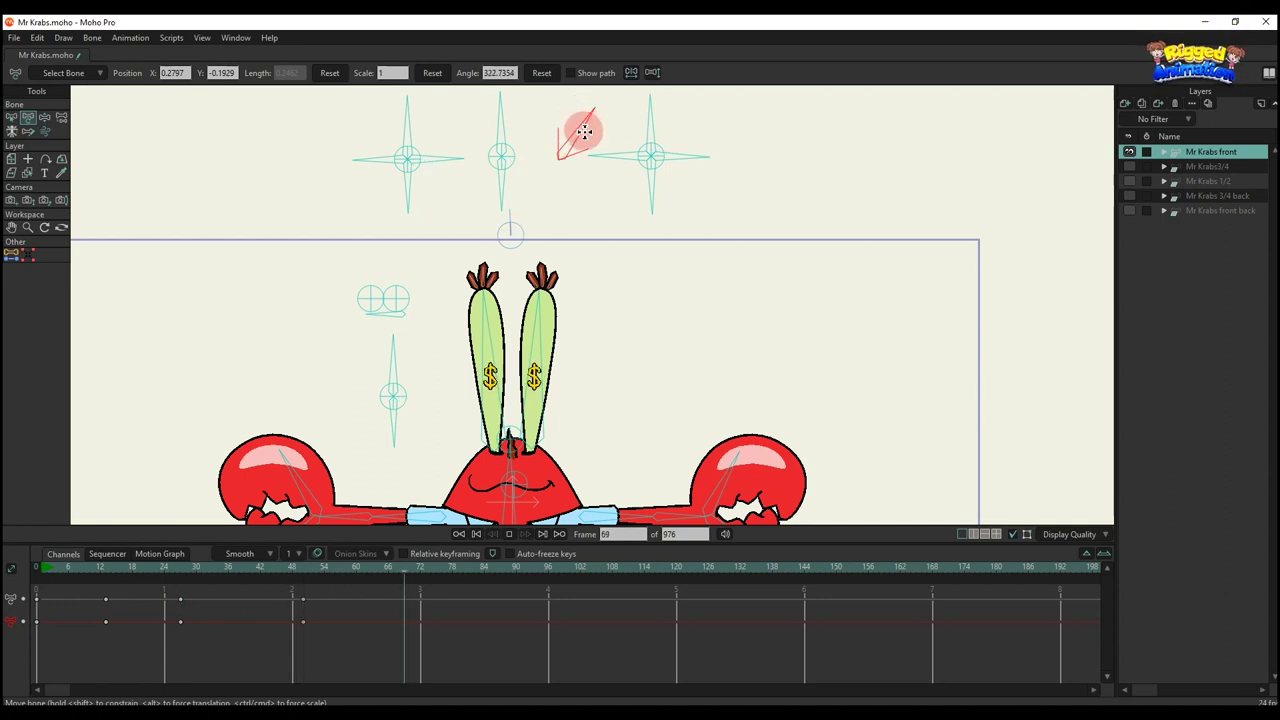
left_click_drag(584, 131, 596, 134)
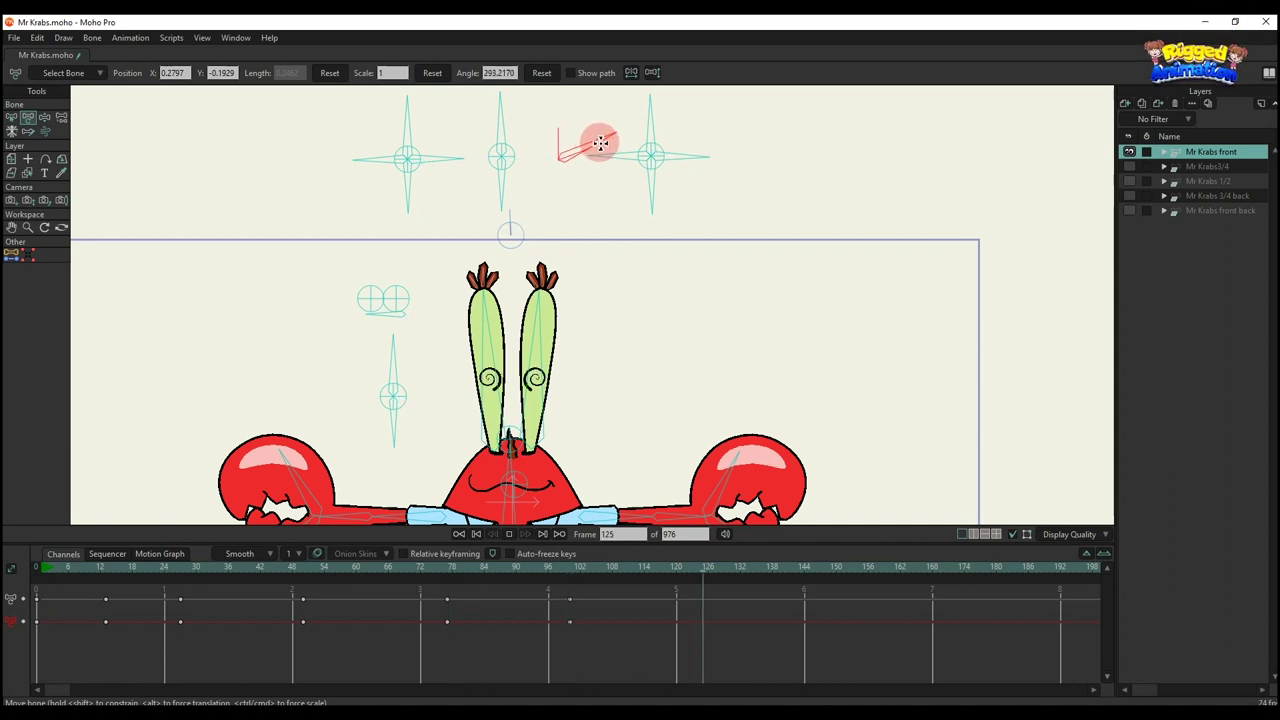
scroll(604, 343, "up", 2)
left_click_drag(578, 377, 574, 291)
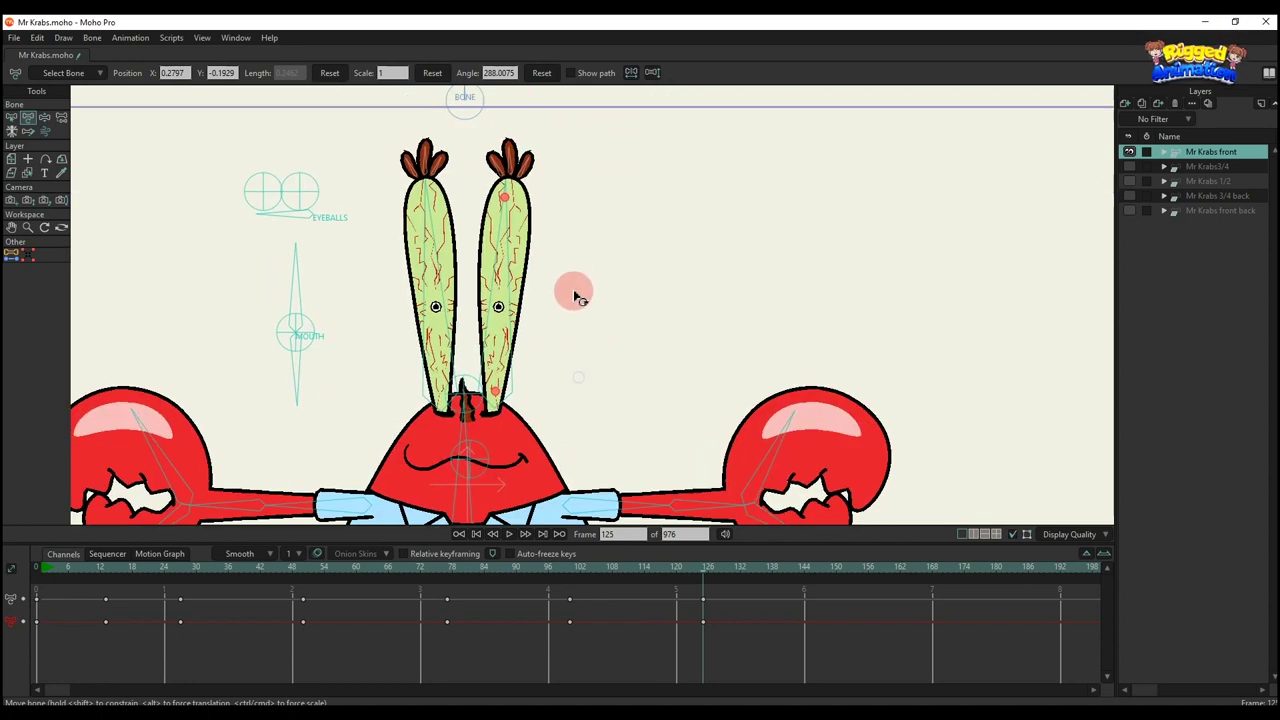
scroll(577, 292, "down", 2)
key("space")
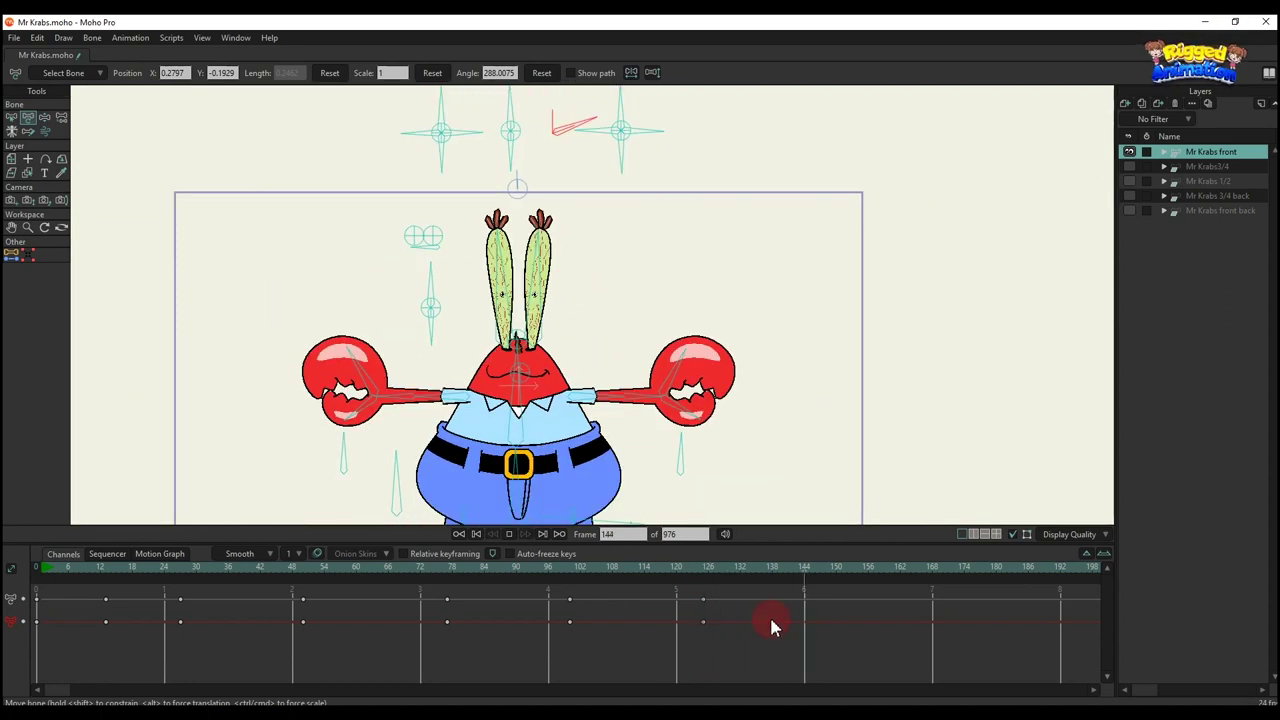
Clear the EXP test keyframes from the timeline and go to frame 27
left_click(128, 499)
scroll(563, 280, "up", 2)
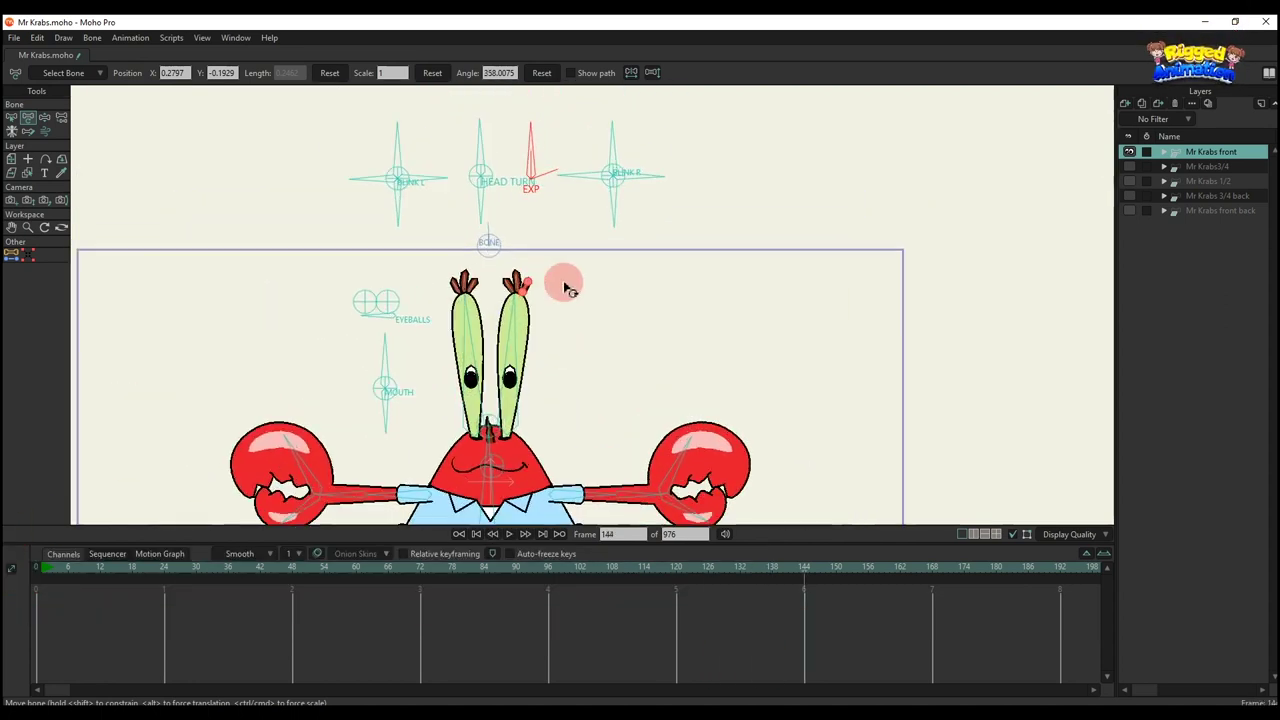
left_click_drag(598, 260, 576, 326)
scroll(603, 213, "down", 1)
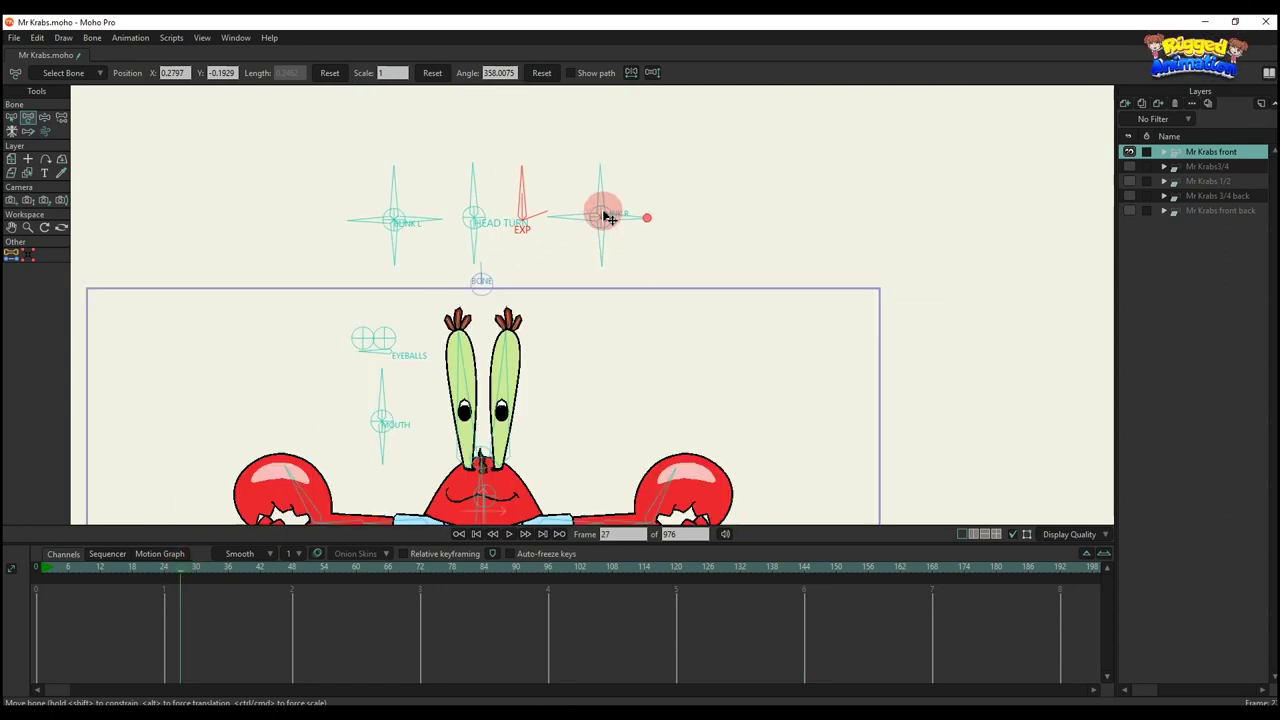
Rotate the upper and left-pointing BLINK R bones to test the eyelid, resetting each angle
left_click_drag(601, 193, 709, 212)
scroll(599, 170, "up", 1)
left_click(597, 161)
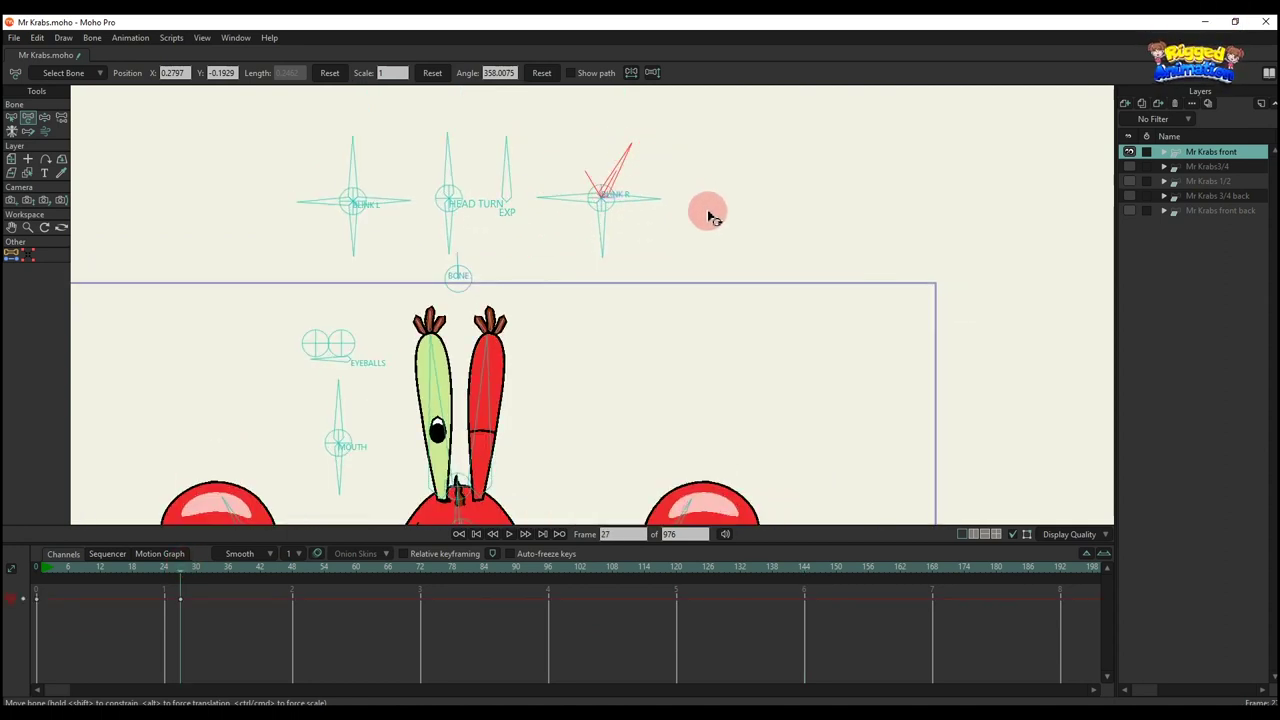
left_click(541, 76)
left_click_drag(567, 204, 551, 246)
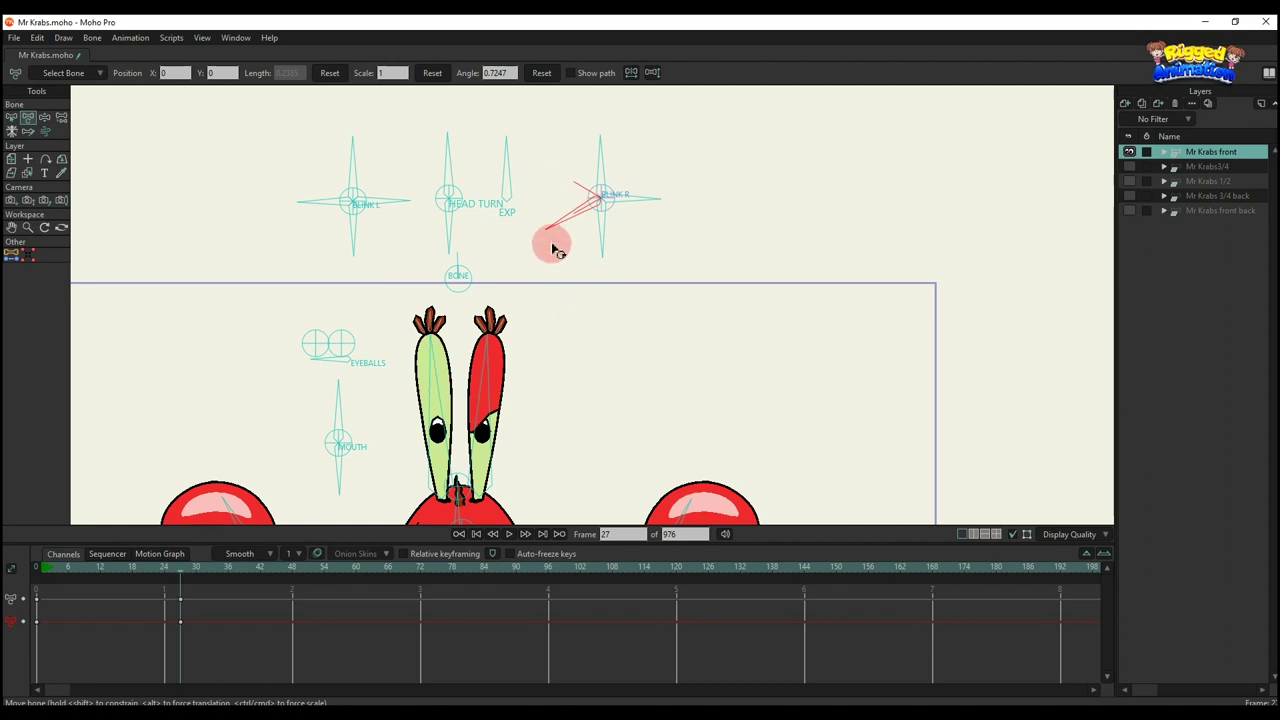
left_click(541, 72)
Rotate the lower and right-pointing BLINK R bones to test the eyelid, resetting each angle
left_click(603, 202)
left_click_drag(600, 200, 735, 200)
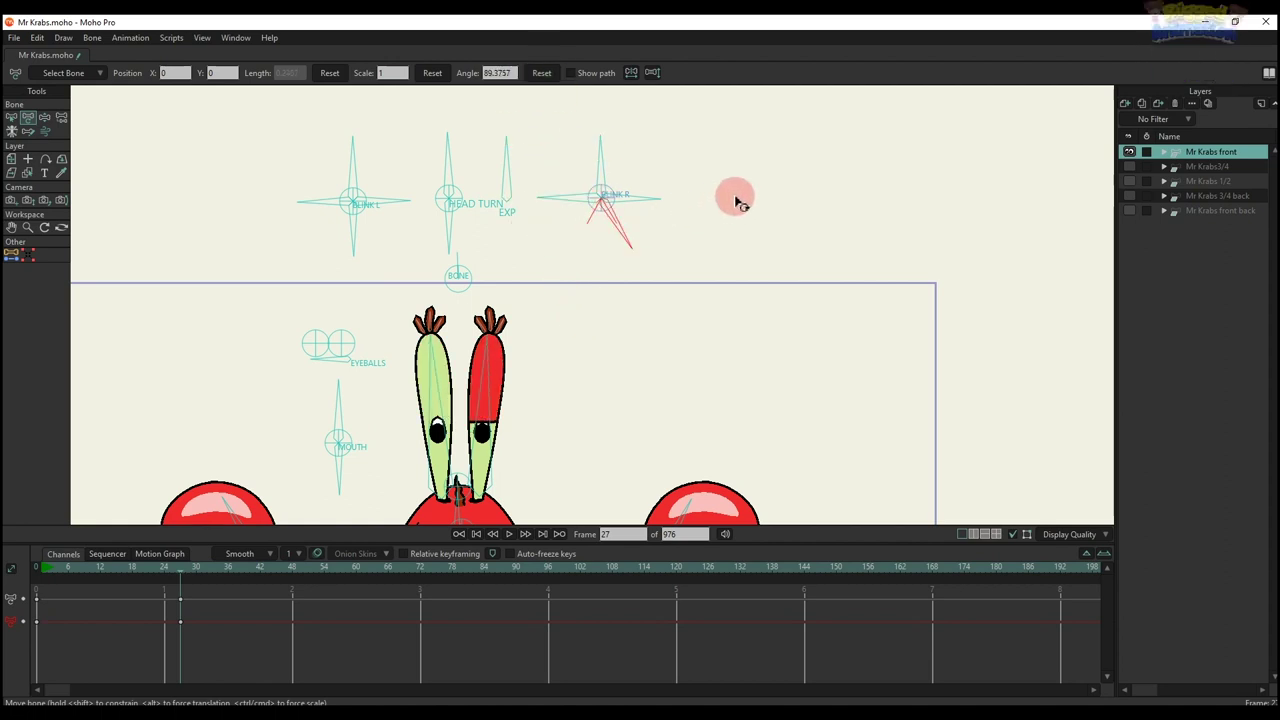
left_click(540, 73)
left_click_drag(627, 207, 623, 274)
left_click(541, 72)
left_click(532, 153)
scroll(529, 152, "down", 5)
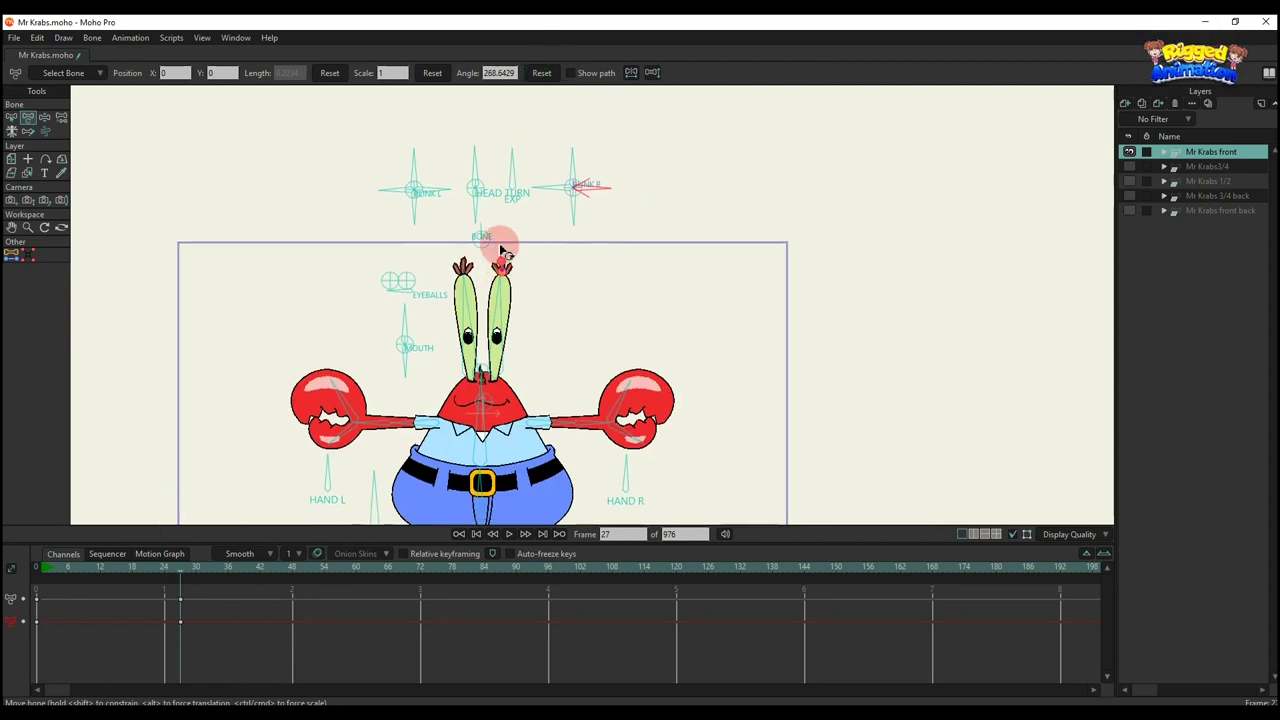
Test the EYEBALLS controls and delete all the test keyframes from the timeline
left_click_drag(502, 256, 495, 183)
scroll(410, 219, "up", 8)
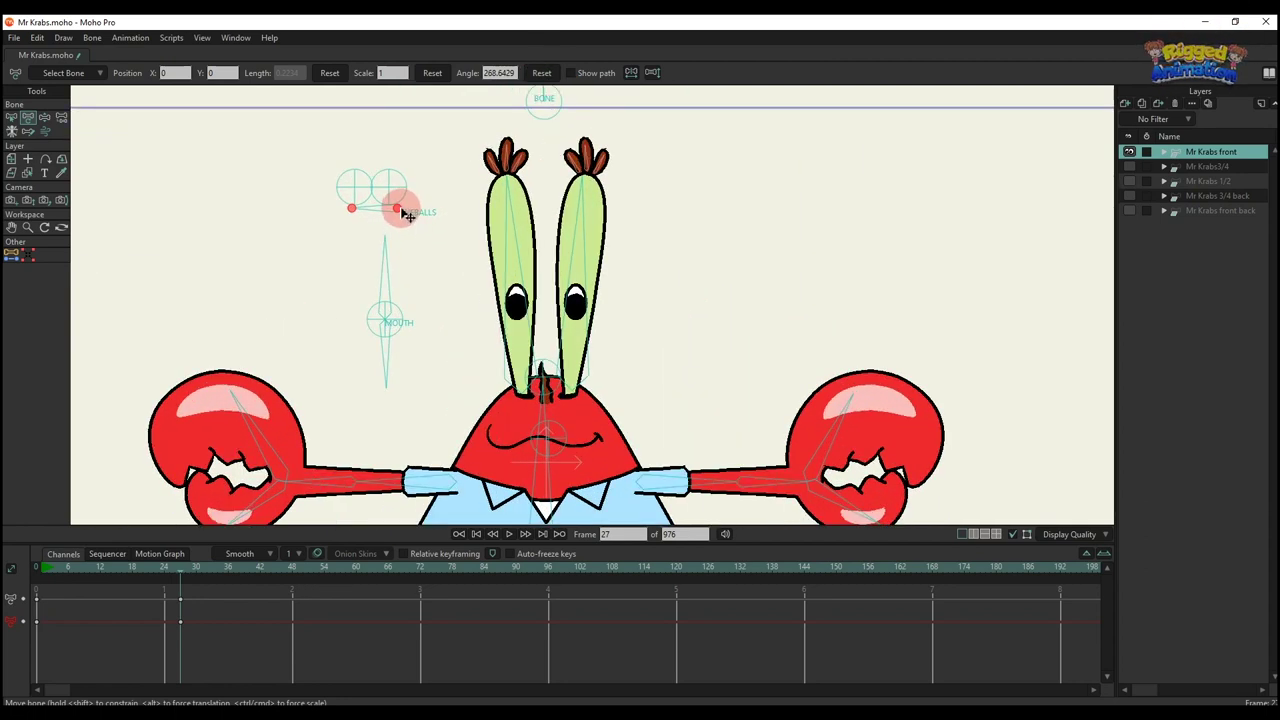
left_click_drag(405, 215, 388, 193)
left_click_drag(251, 635, 9, 535)
key("Delete")
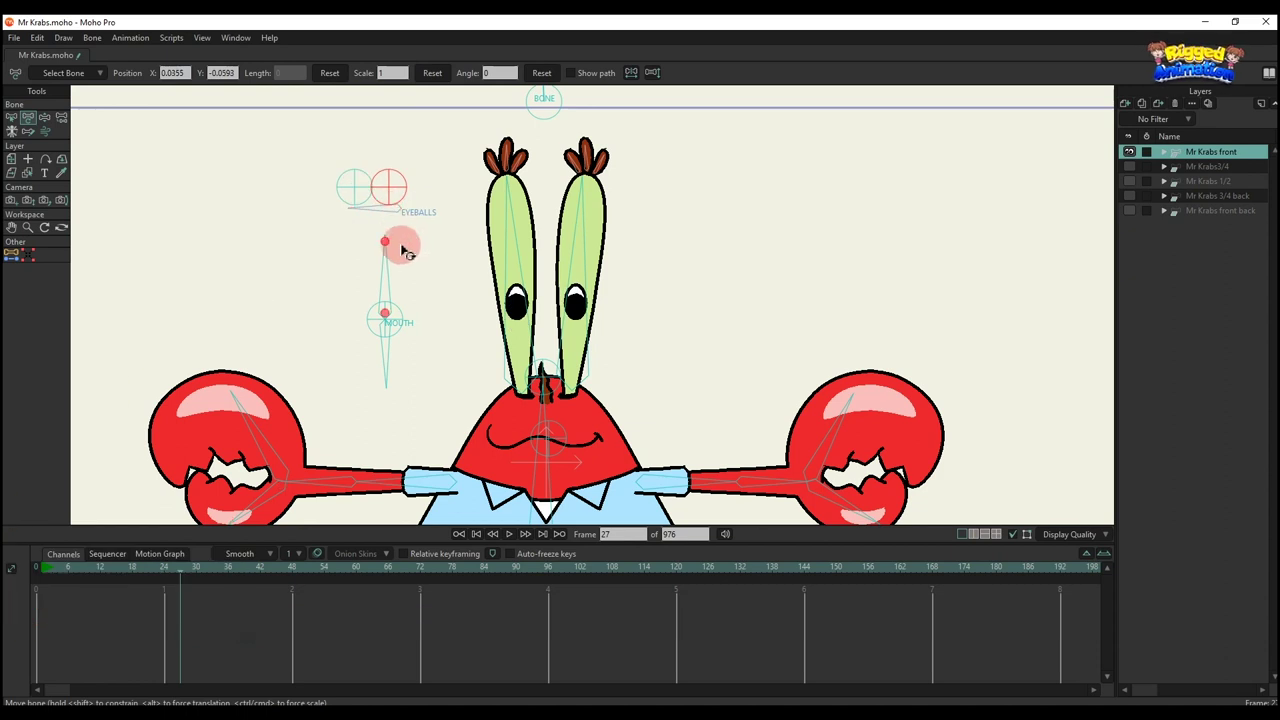
Rotate the MOUTH control bones to test an open-mouth expression
left_click_drag(393, 268, 337, 432)
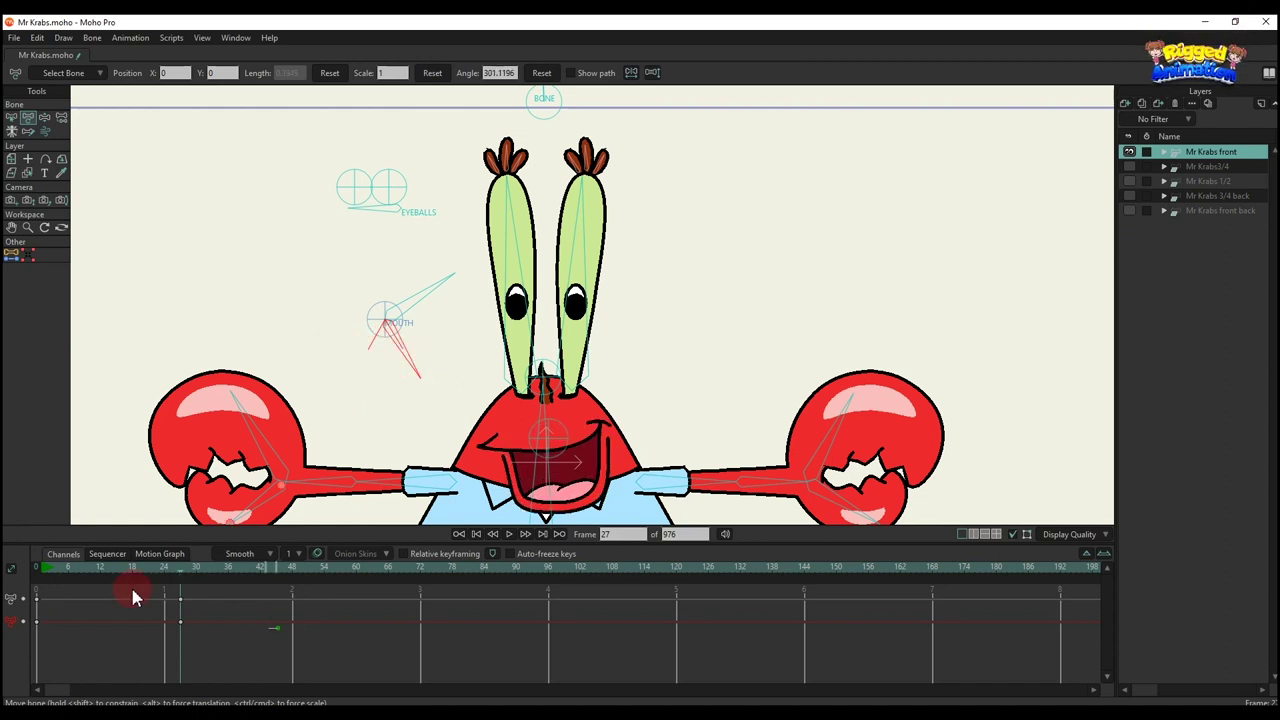
scroll(414, 406, "down", 3)
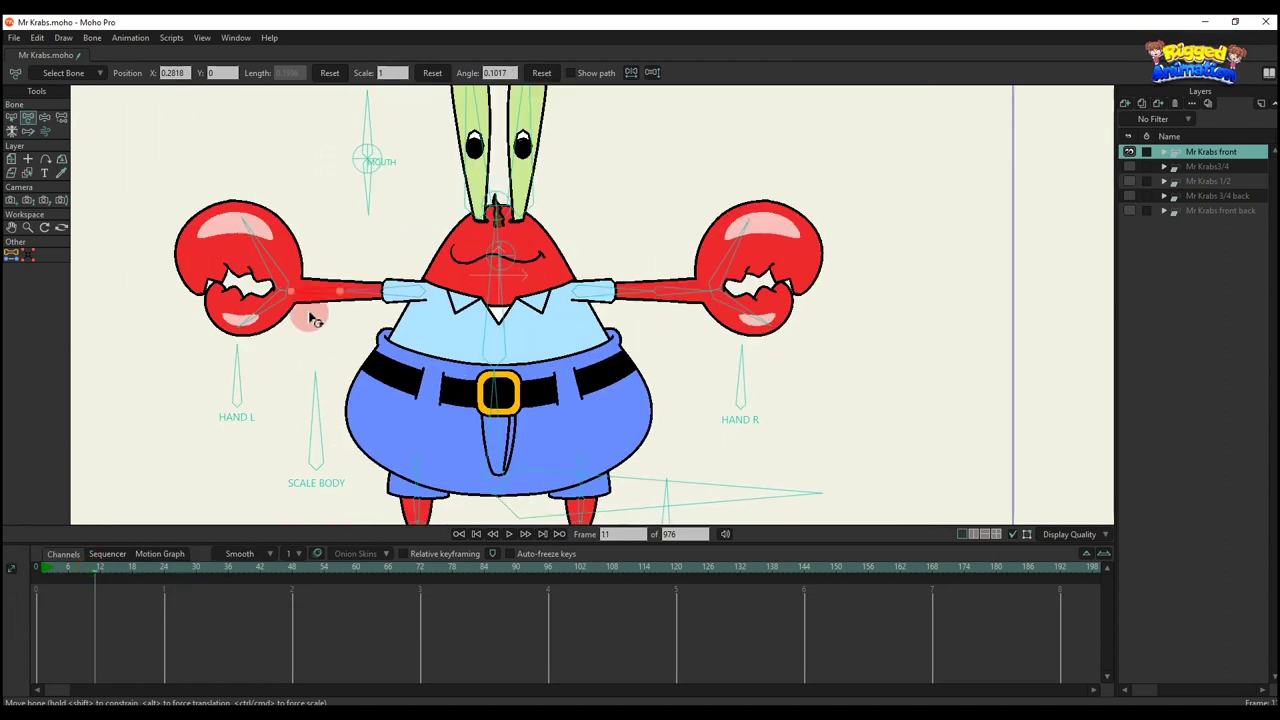
At frame 11, test bending both arms toward the body and turning the claw with the HAND R bone
left_click_drag(311, 318, 430, 370)
left_click_drag(684, 298, 712, 287)
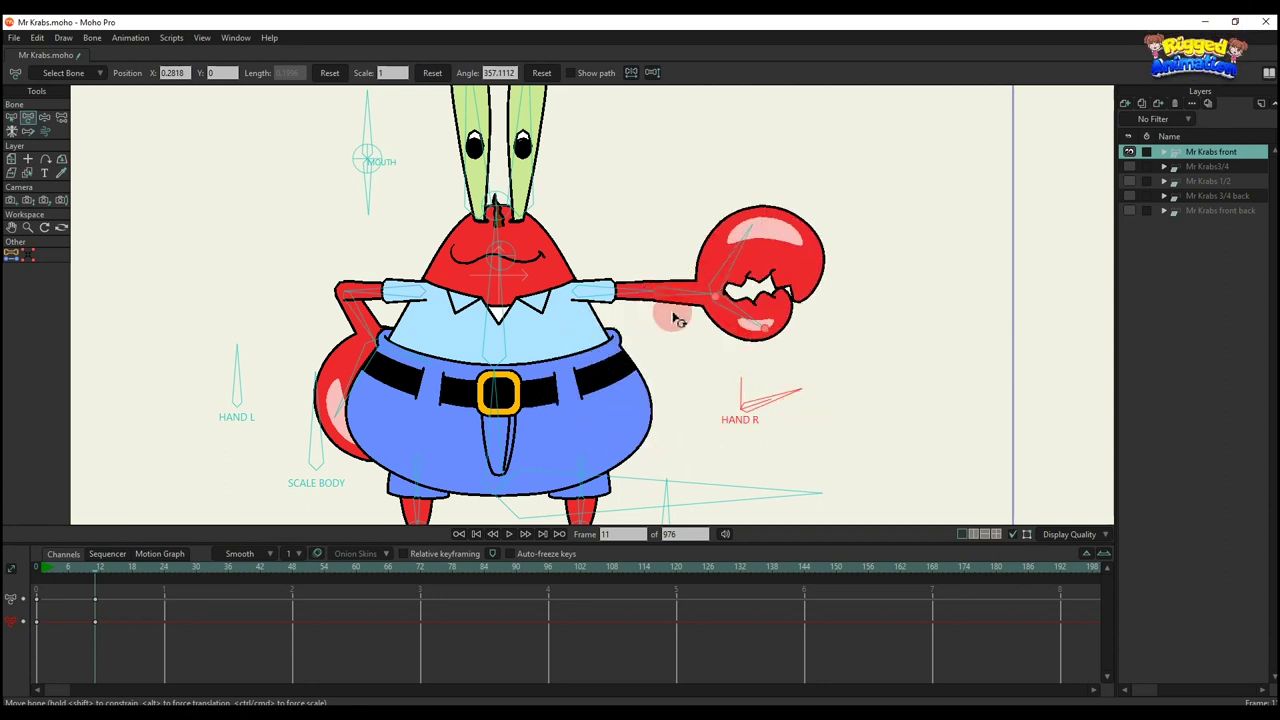
left_click_drag(660, 337, 622, 332)
left_click_drag(398, 303, 325, 287)
left_click_drag(608, 328, 716, 362)
left_click_drag(673, 303, 566, 338)
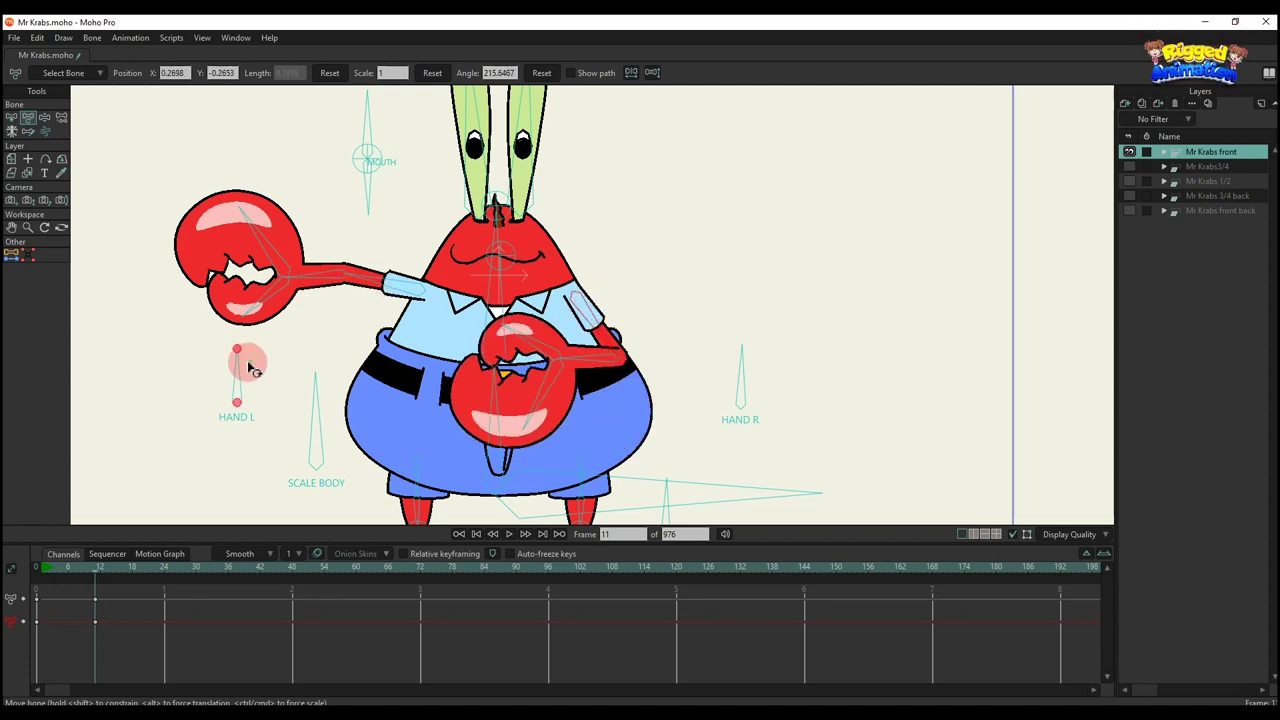
Rotate the HAND L bone and bend the arm on that side so its claw rests over the belly
left_click_drag(250, 368, 434, 361)
scroll(438, 354, "down", 5)
scroll(545, 353, "up", 2)
scroll(543, 353, "down", 2)
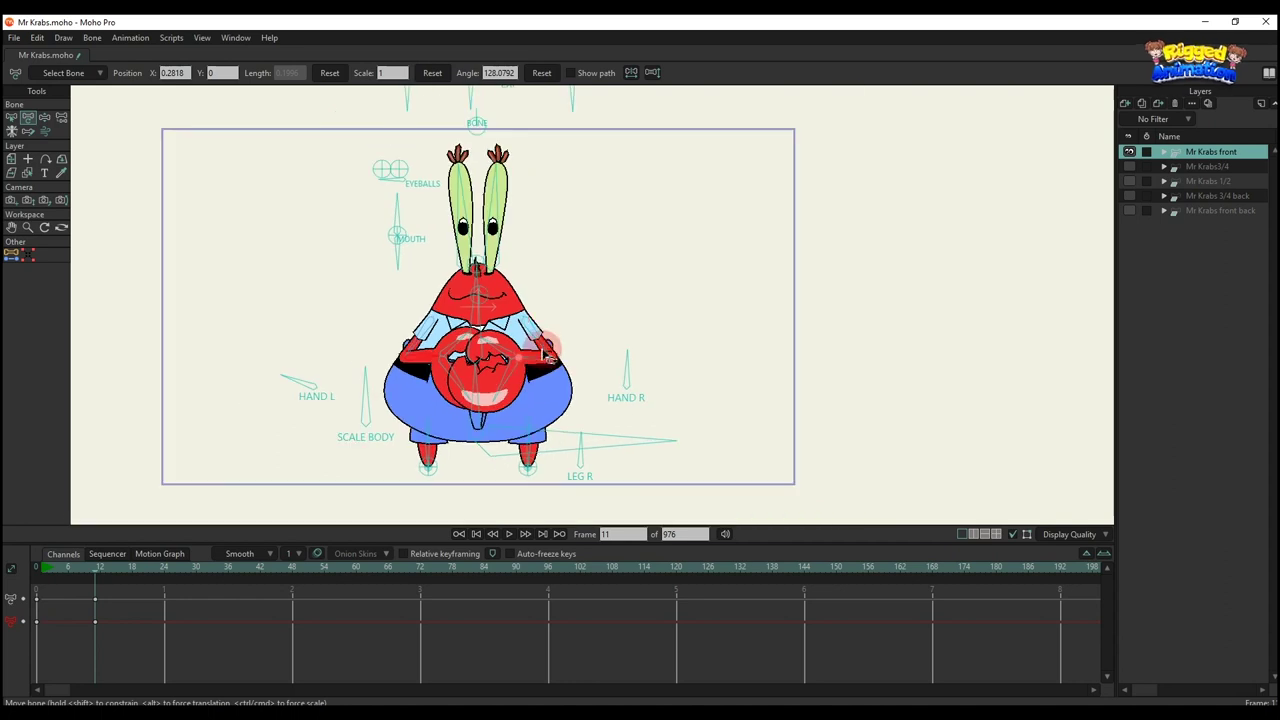
Swing the arms back out to the sides and adjust the HAND L side's claw bones
left_click_drag(546, 355, 632, 260)
scroll(612, 255, "up", 3)
scroll(545, 303, "down", 1)
mouse_move(300, 346)
left_mouse_down()
mouse_move(274, 303)
mouse_move(225, 300)
mouse_move(237, 341)
mouse_move(306, 339)
left_mouse_up()
left_click_drag(306, 289, 341, 268)
mouse_move(284, 342)
left_mouse_down()
mouse_move(302, 355)
mouse_move(268, 335)
left_mouse_up()
left_click_drag(291, 293, 298, 268)
Tilt the upper torso bone to test the body bend and reset its angle
scroll(345, 235, "down", 2)
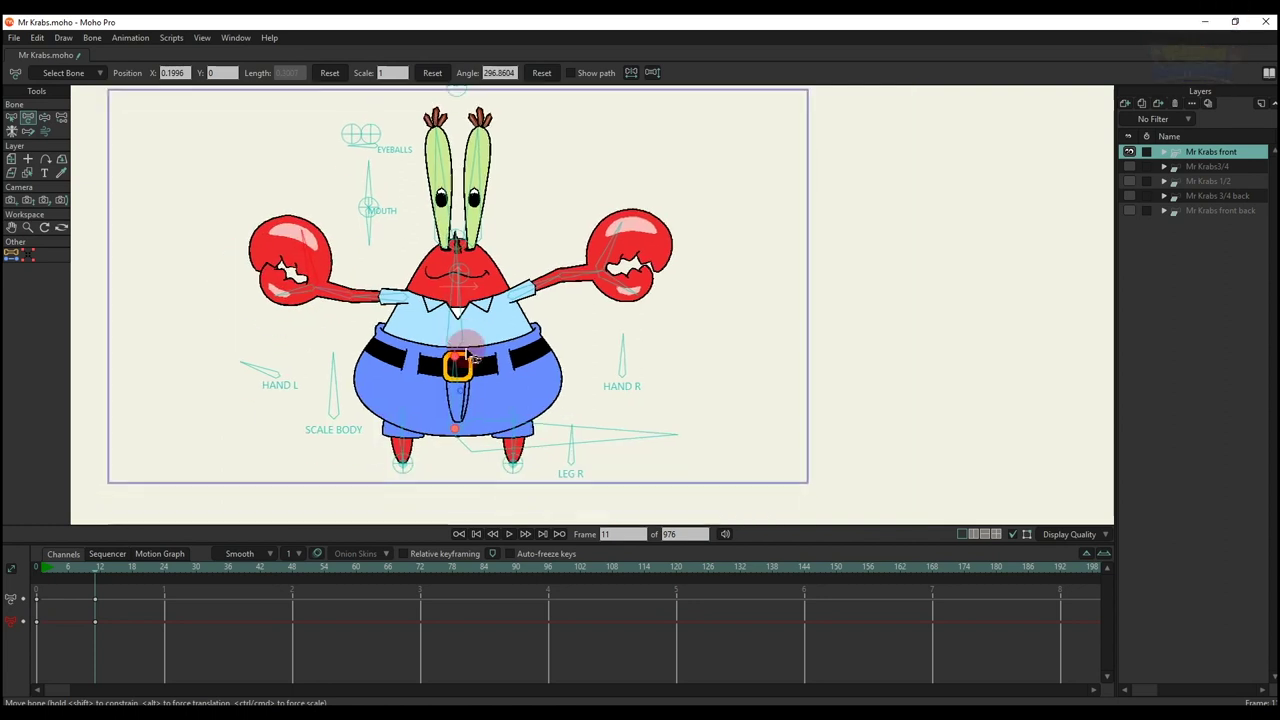
scroll(460, 350, "up", 1)
mouse_move(455, 304)
left_mouse_down()
mouse_move(490, 285)
mouse_move(455, 300)
mouse_move(523, 308)
mouse_move(445, 292)
mouse_move(457, 290)
left_mouse_up()
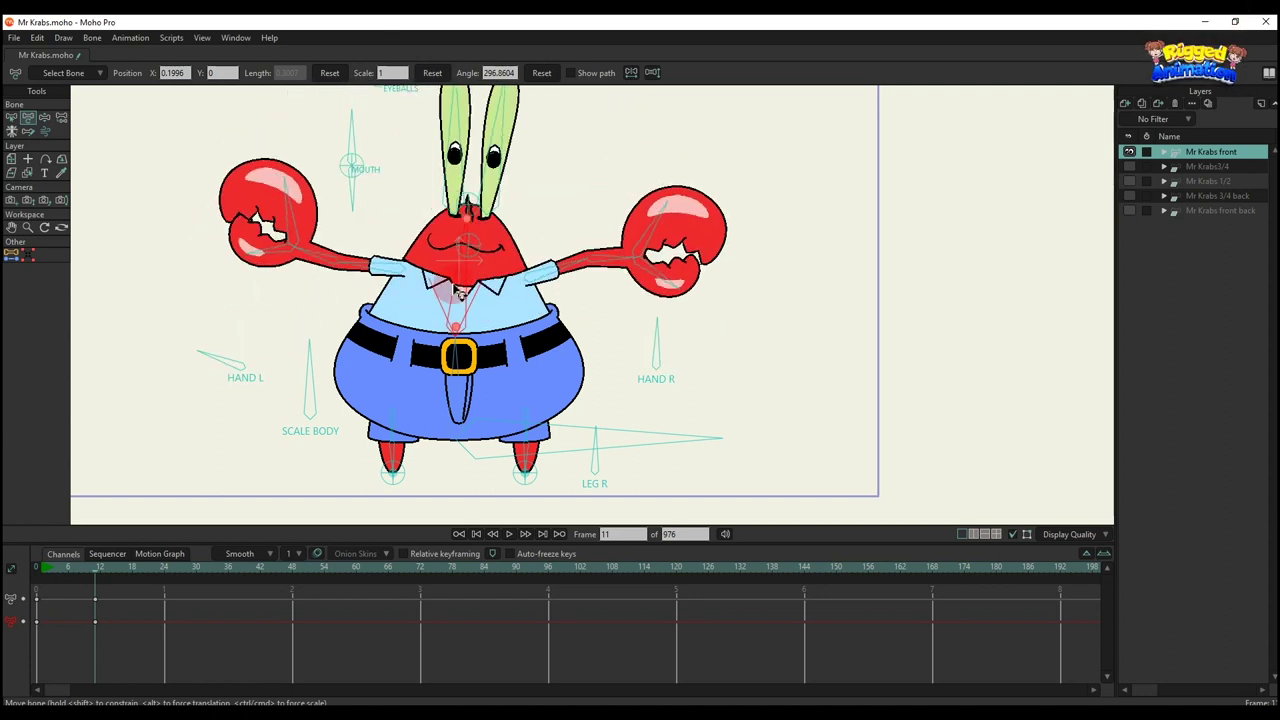
left_click(540, 77)
Rotate the SCALE BODY bone to test body scaling and delete all the test keyframes
left_click_drag(650, 383, 591, 369)
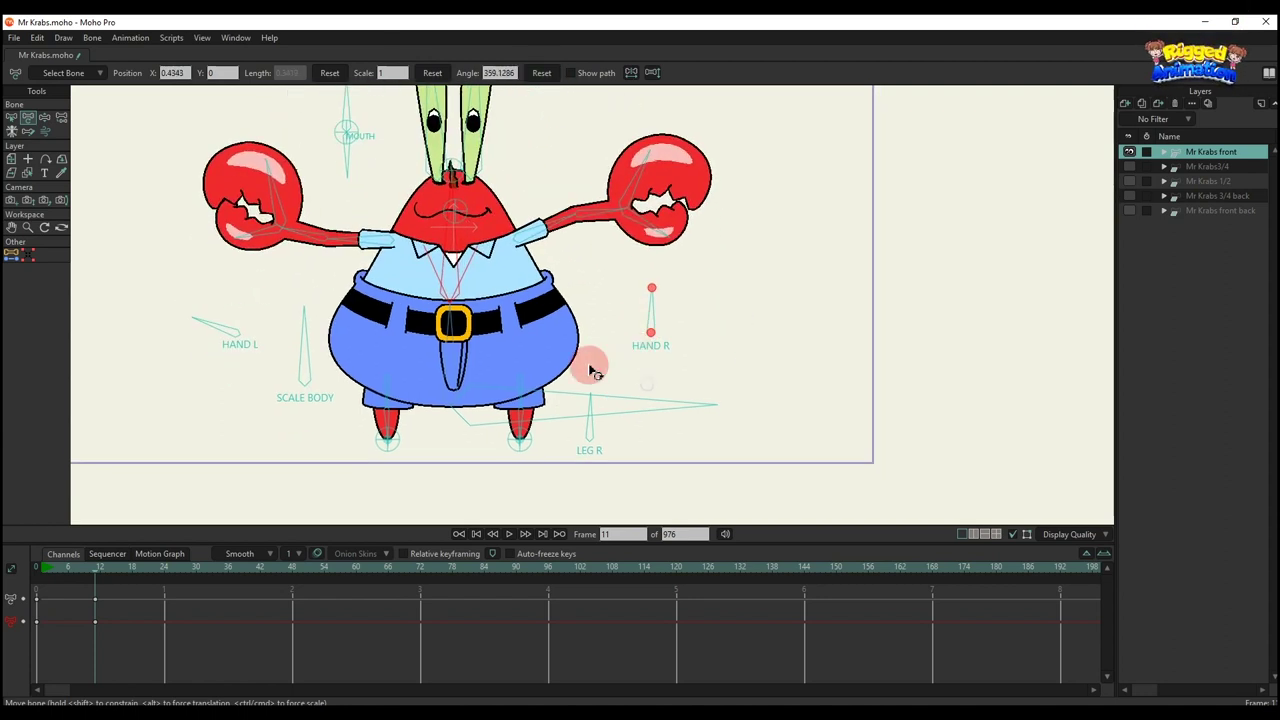
left_click_drag(396, 284, 404, 260)
left_click_drag(320, 329, 425, 403)
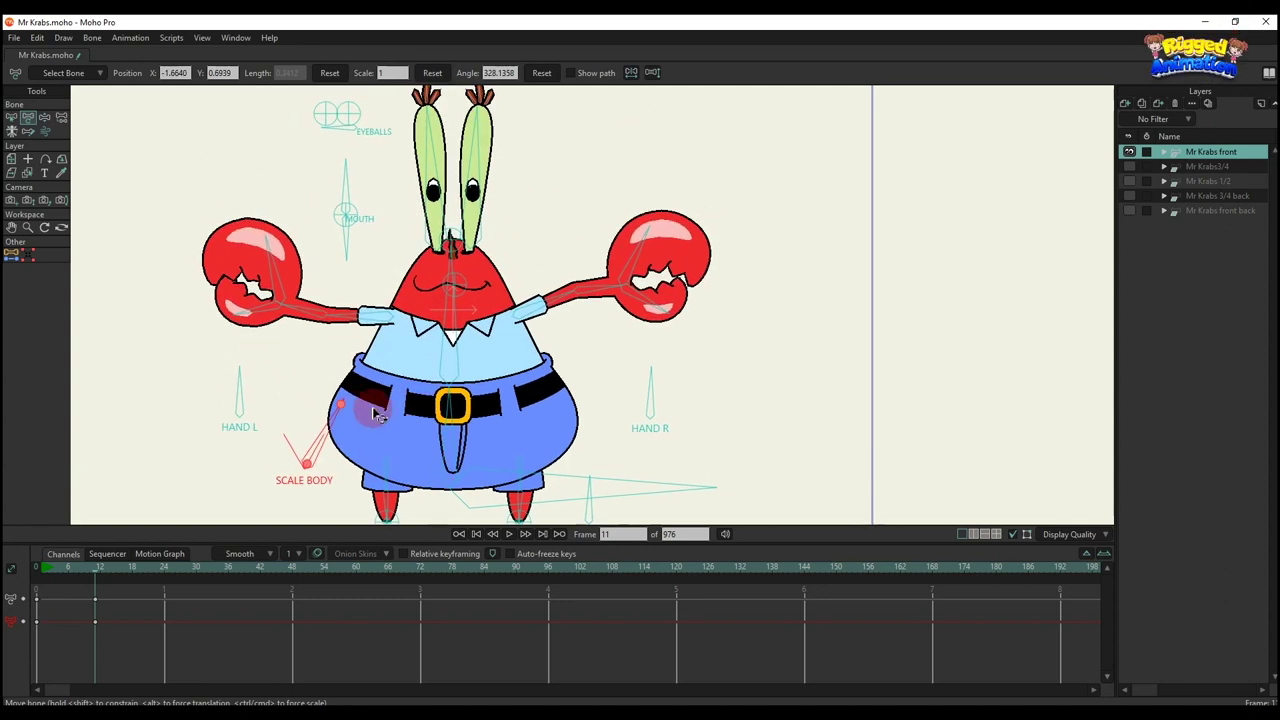
left_click_drag(327, 417, 482, 380)
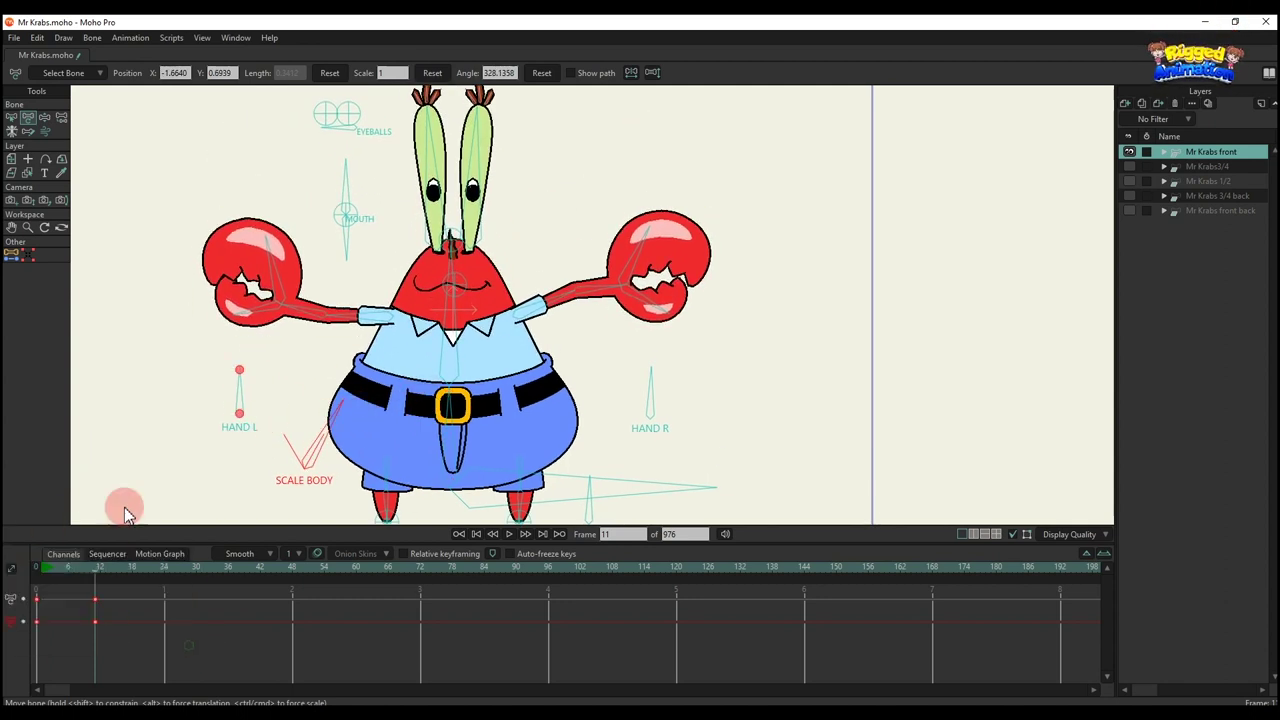
key("Delete")
Move the large root bone to test shifting the body over planted feet, and delete the test keyframes
scroll(413, 455, "down", 1)
left_click_drag(409, 430, 403, 386)
scroll(428, 410, "up", 1)
mouse_move(456, 451)
left_mouse_down()
mouse_move(451, 434)
mouse_move(455, 462)
mouse_move(449, 366)
mouse_move(451, 403)
mouse_move(423, 343)
mouse_move(354, 403)
mouse_move(471, 357)
mouse_move(471, 409)
mouse_move(452, 447)
left_mouse_up()
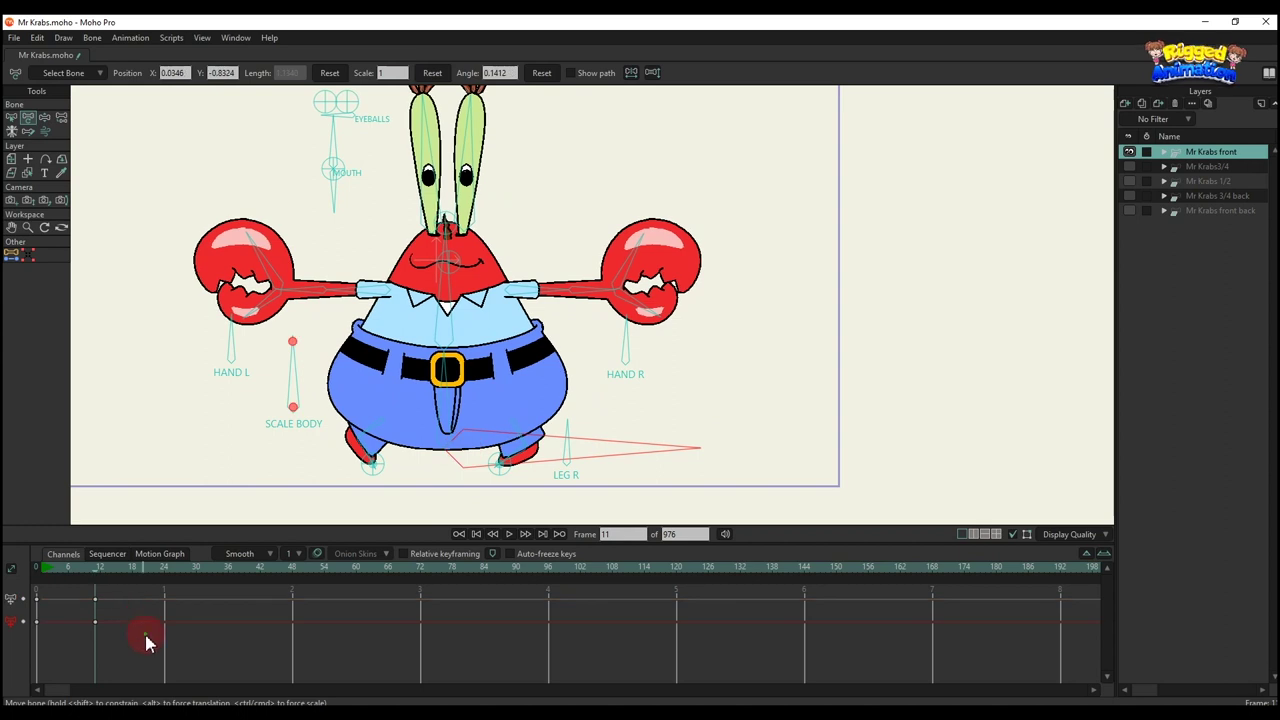
left_click_drag(145, 634, 84, 592)
key("Delete")
Move both foot controls, rotate the LEG R bone to test the legs, and delete the test keyframes
scroll(451, 476, "up", 2)
left_click_drag(355, 468, 429, 449)
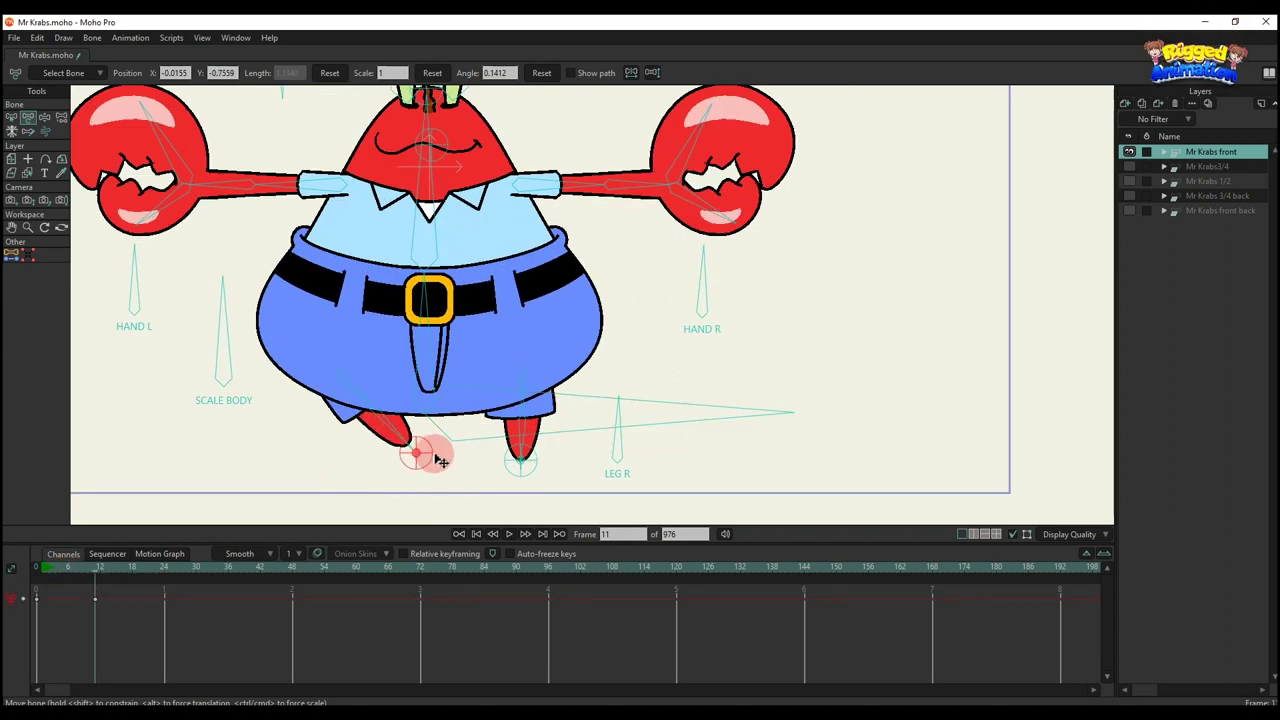
left_click_drag(520, 462, 500, 435)
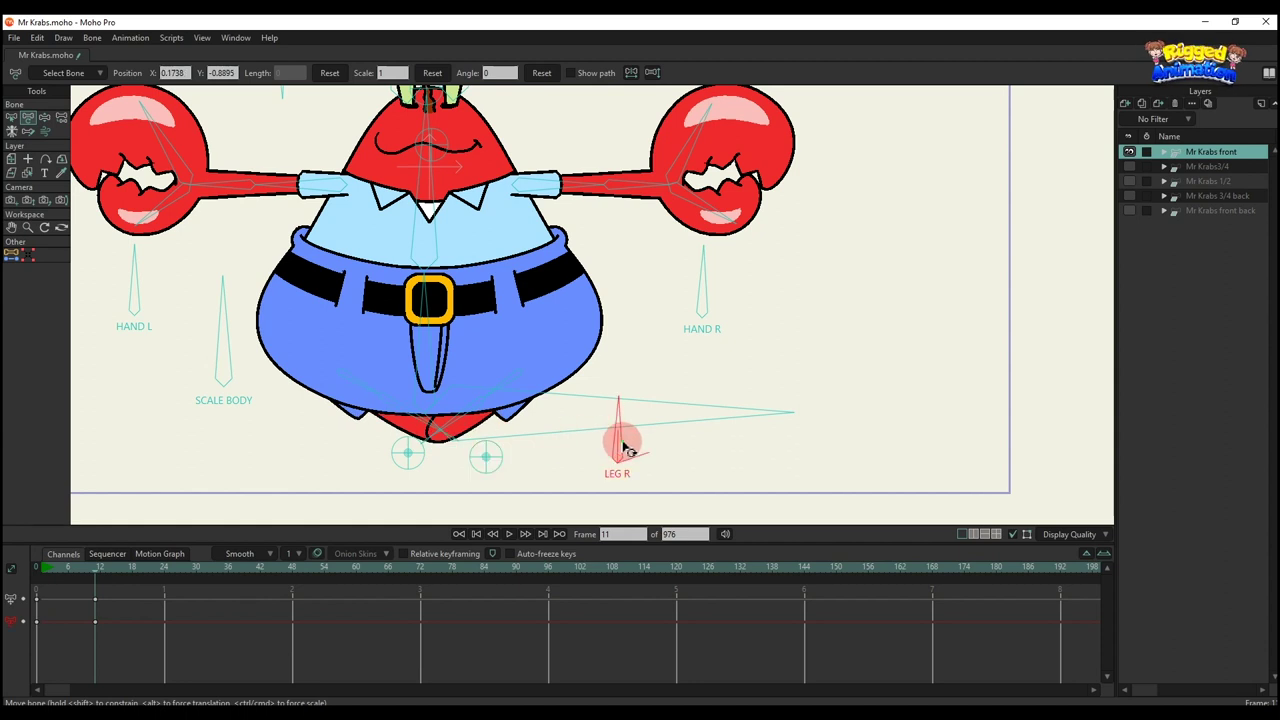
left_click_drag(703, 441, 616, 446)
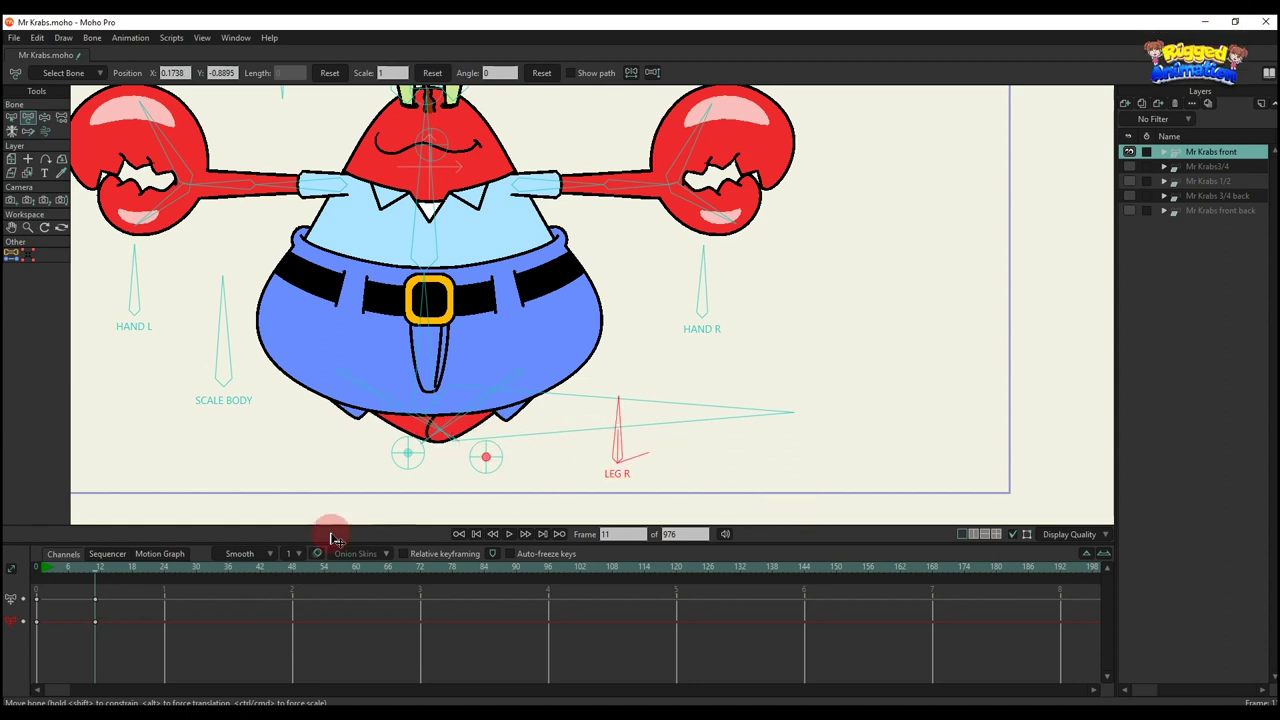
left_click_drag(210, 649, 6, 551)
key("Delete")
Open the Actions list, insert a reference to the WALK action at frame 11, and play it back
scroll(471, 383, "down", 2)
left_click_drag(503, 346, 531, 429)
scroll(575, 382, "down", 1)
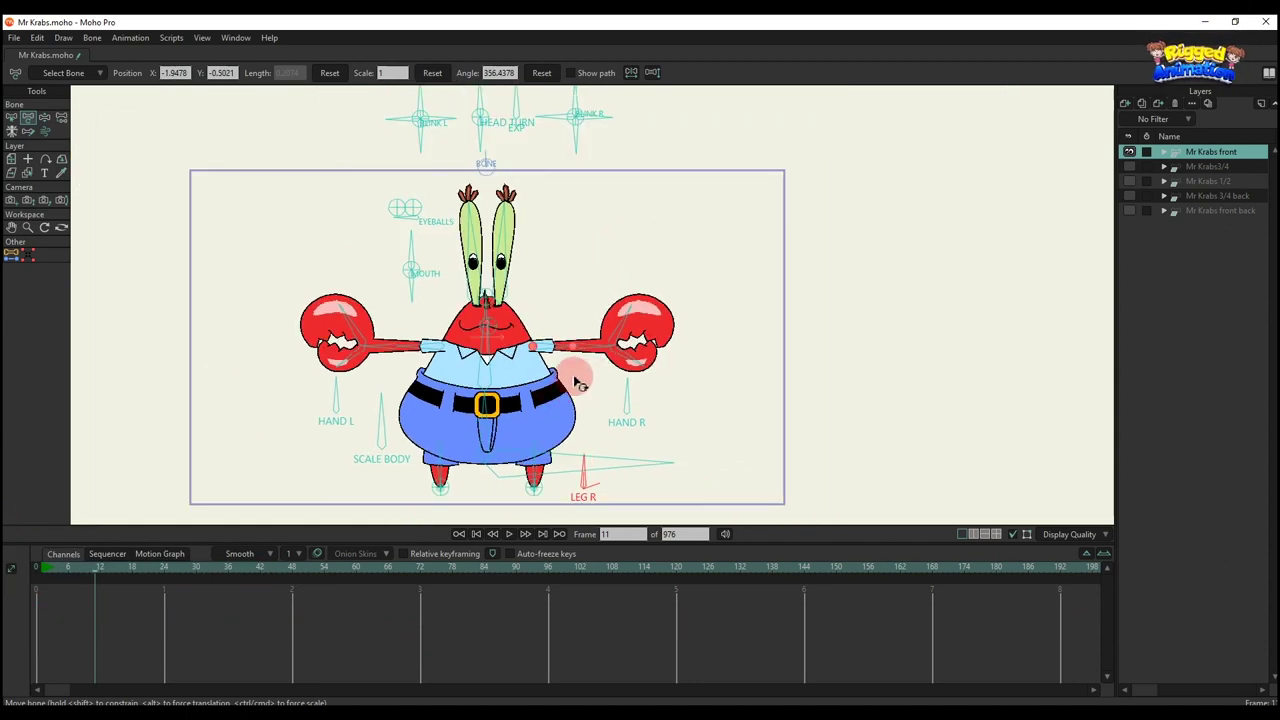
key("ctrl+k")
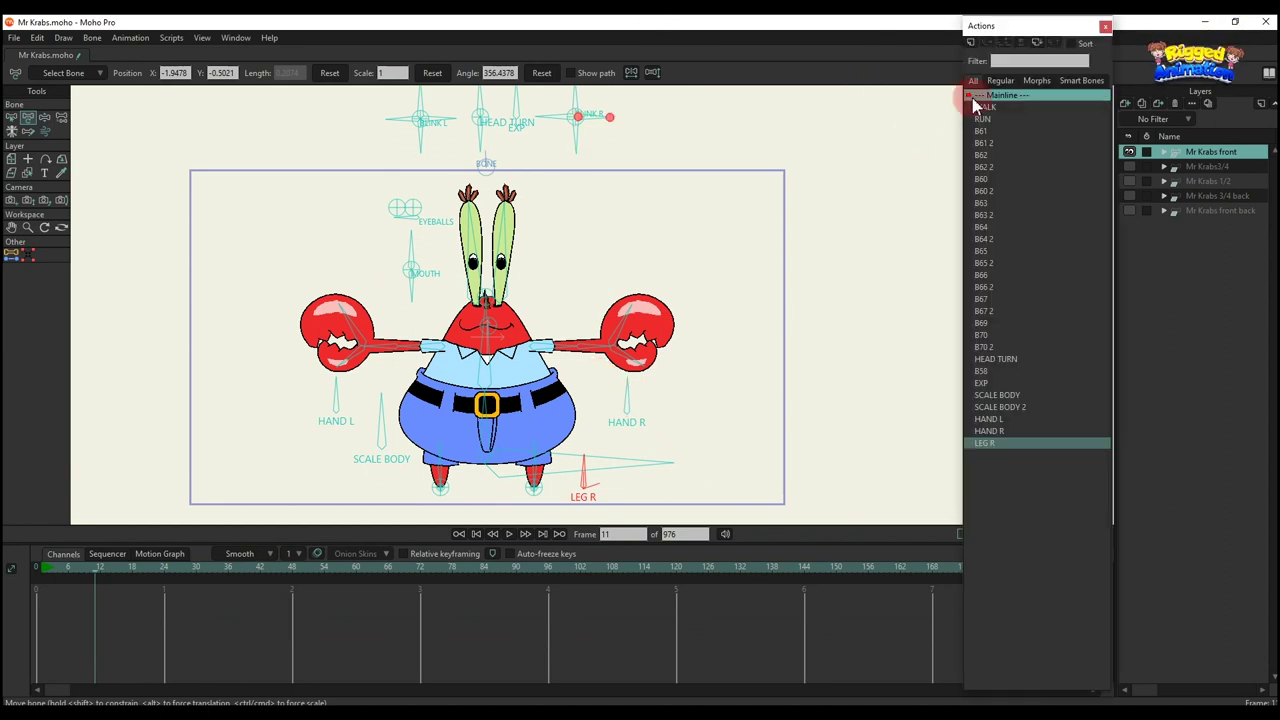
left_click(984, 108)
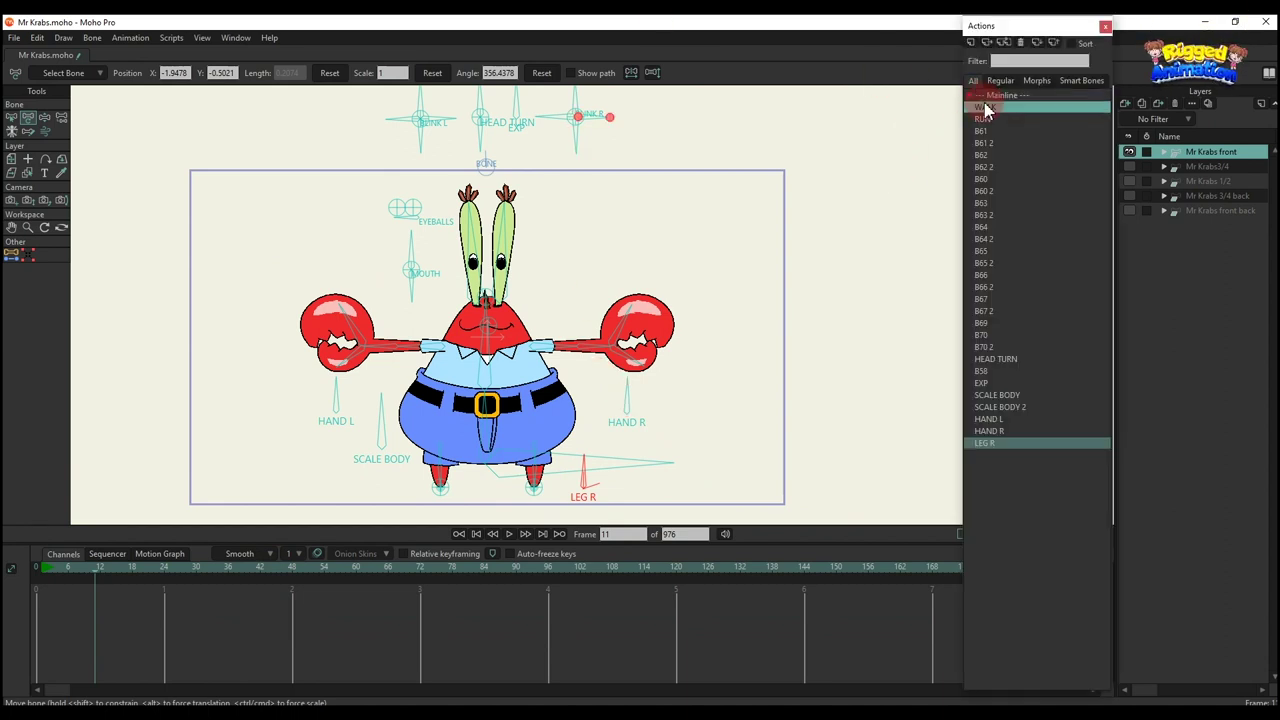
left_click(988, 44)
left_click(578, 300)
key("space")
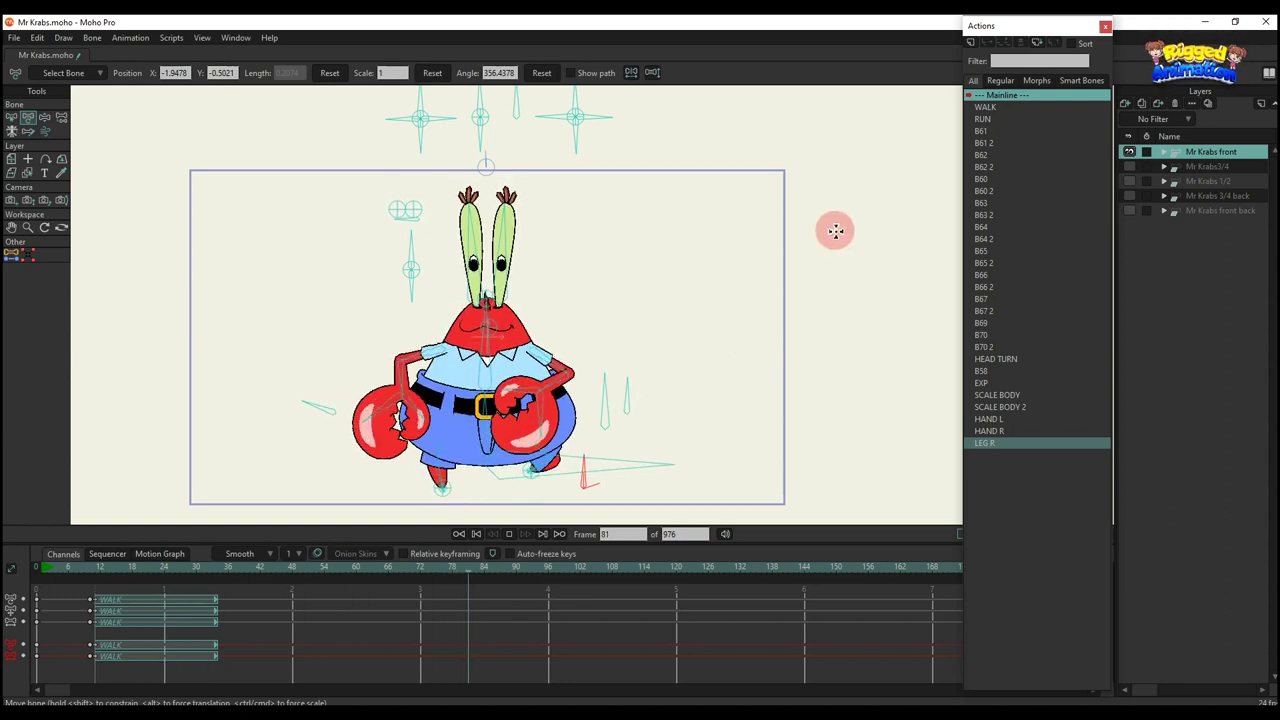
Insert a copy of the RUN action at frame 89 and play it back
left_click(982, 119)
left_click(1008, 44)
left_click(800, 263)
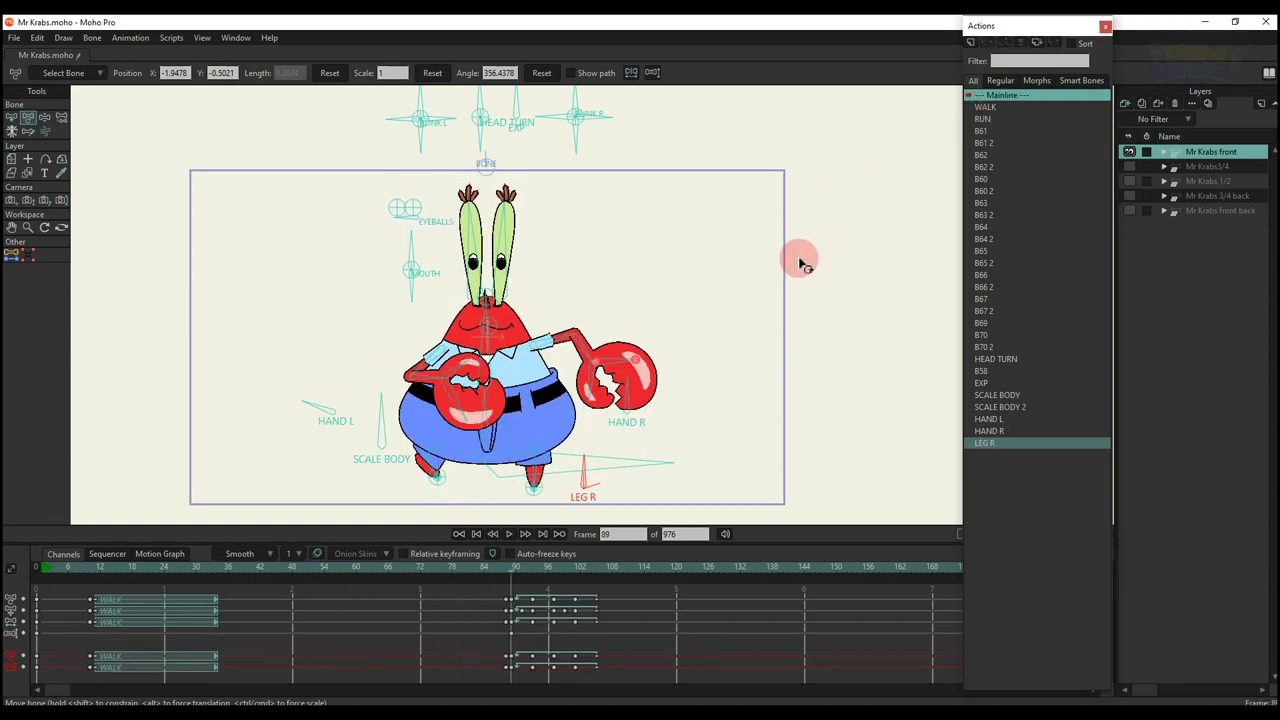
key("space")
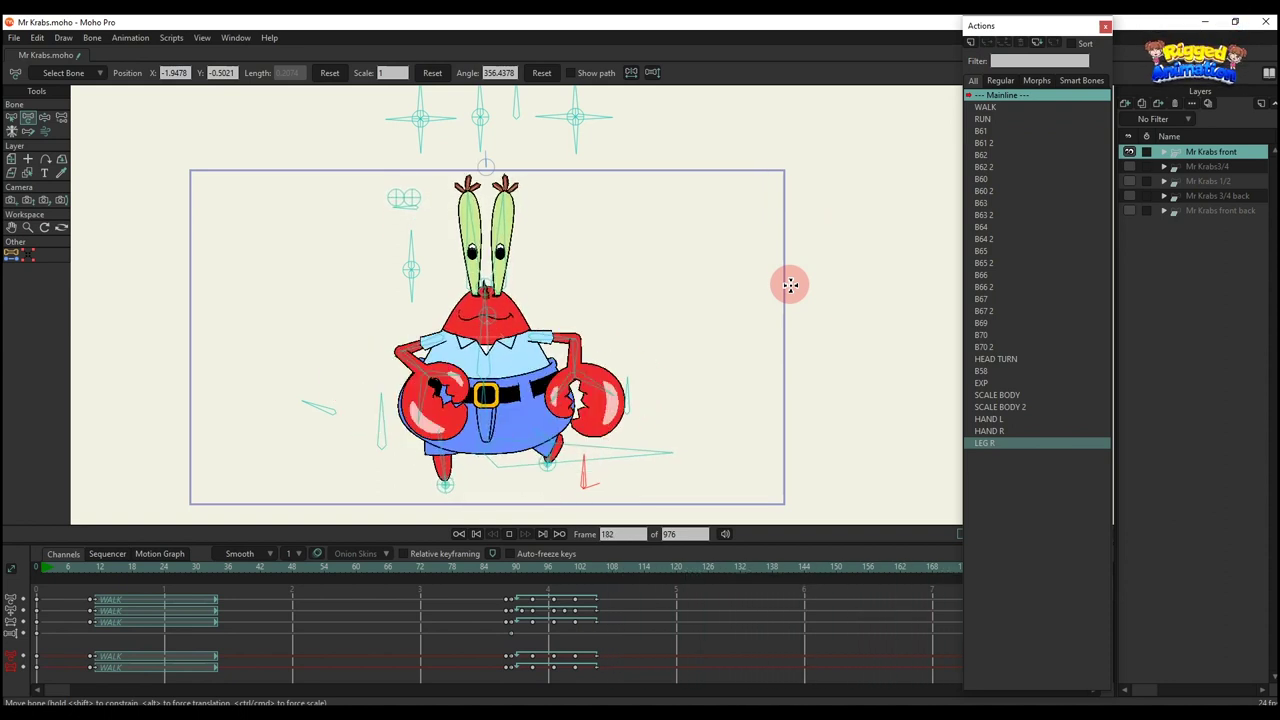
key("space")
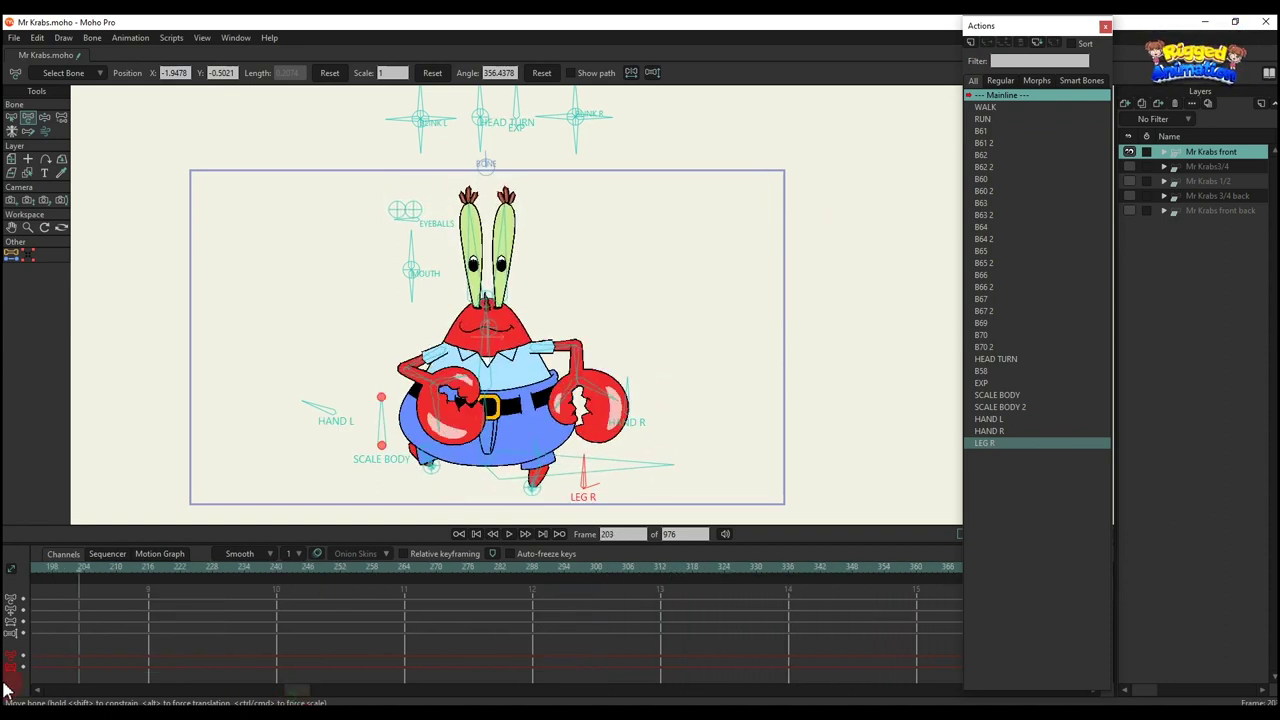
Delete all the WALK and RUN keyframes from the front rig's timeline
left_click_drag(283, 688, 5, 697)
left_click_drag(648, 684, 6, 553)
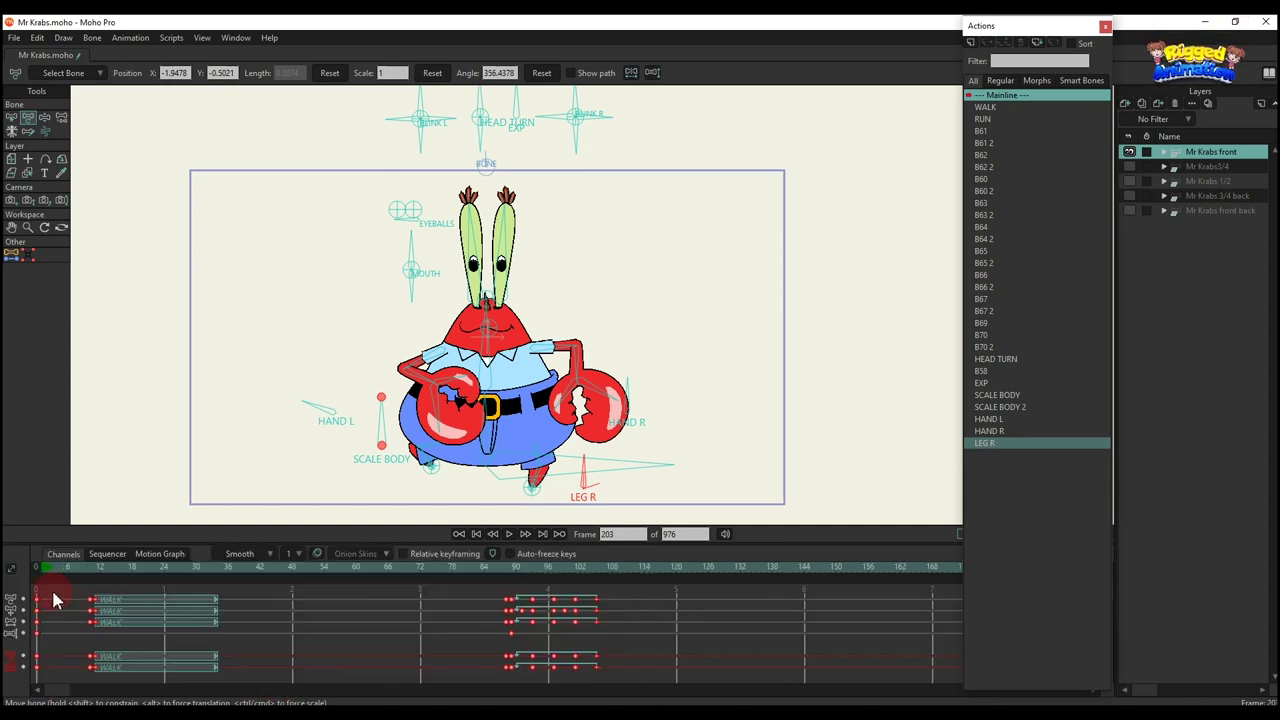
key("Delete")
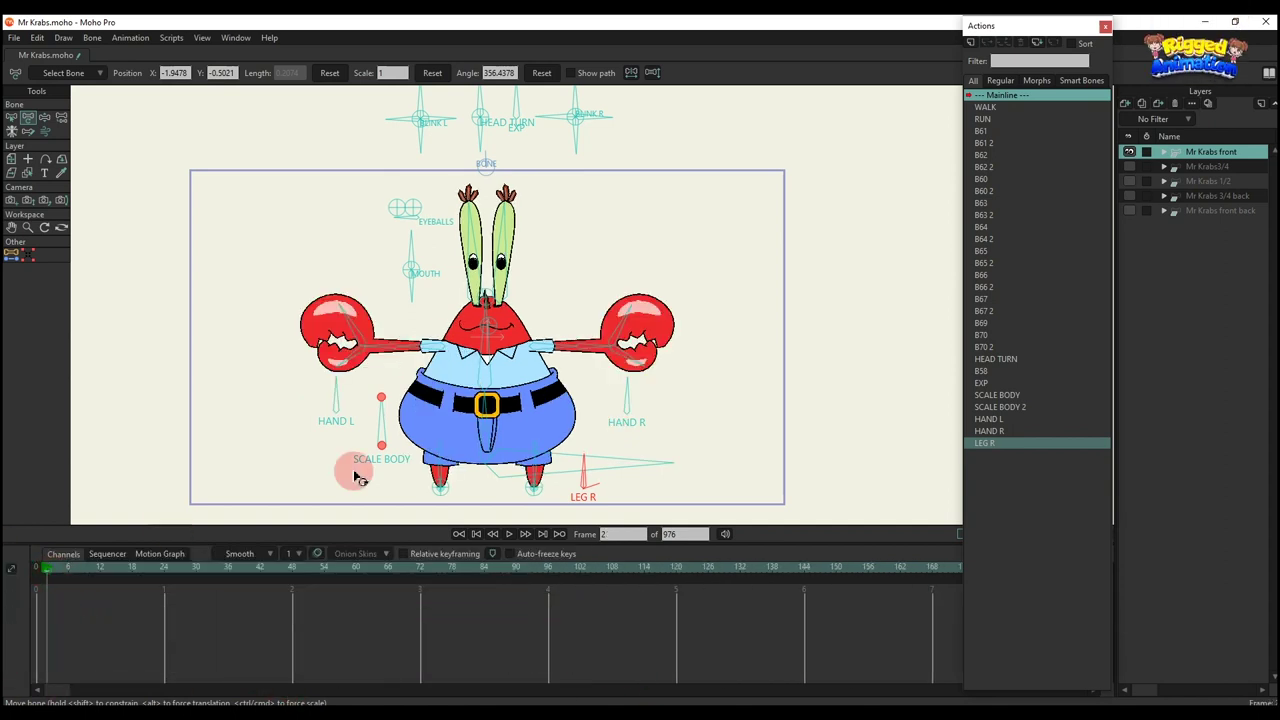
Hide the Mr Krabs front layer, show and select the Mr Krabs3/4 layer, and open its Actions list
left_click(1105, 27)
left_click(1129, 151)
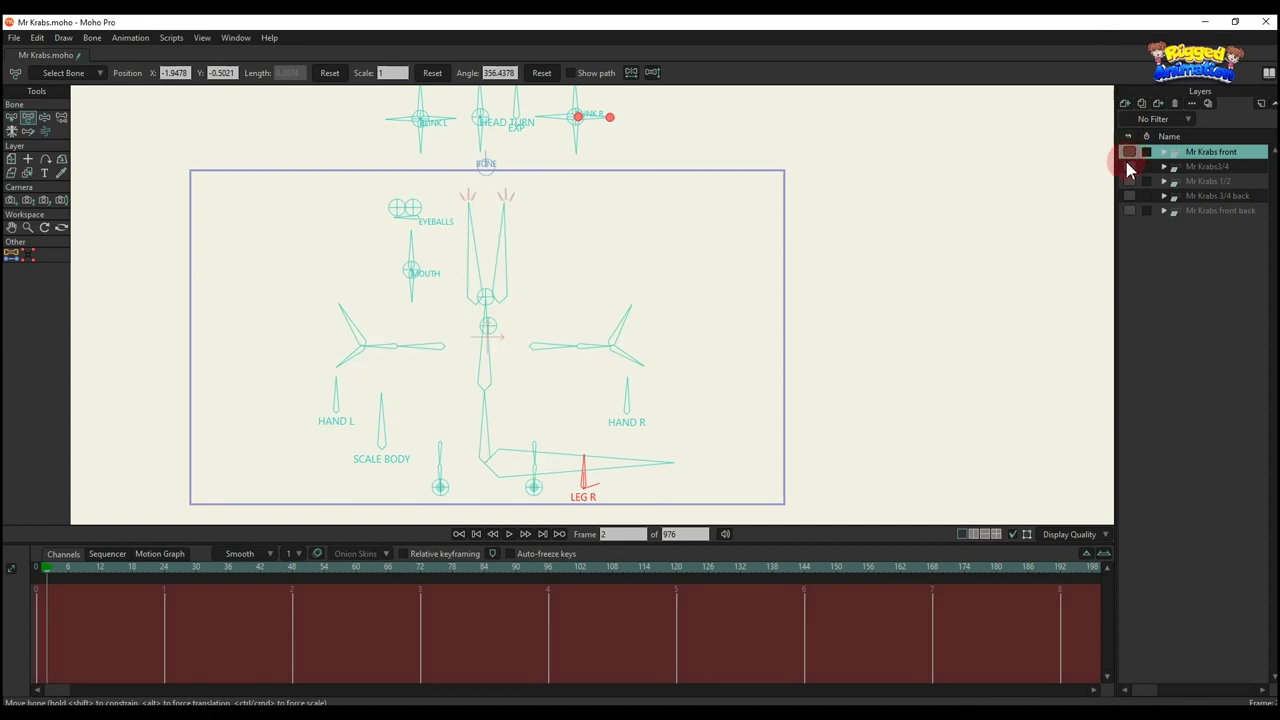
left_click(1129, 166)
left_click(1207, 166)
key("ctrl+shift+a")
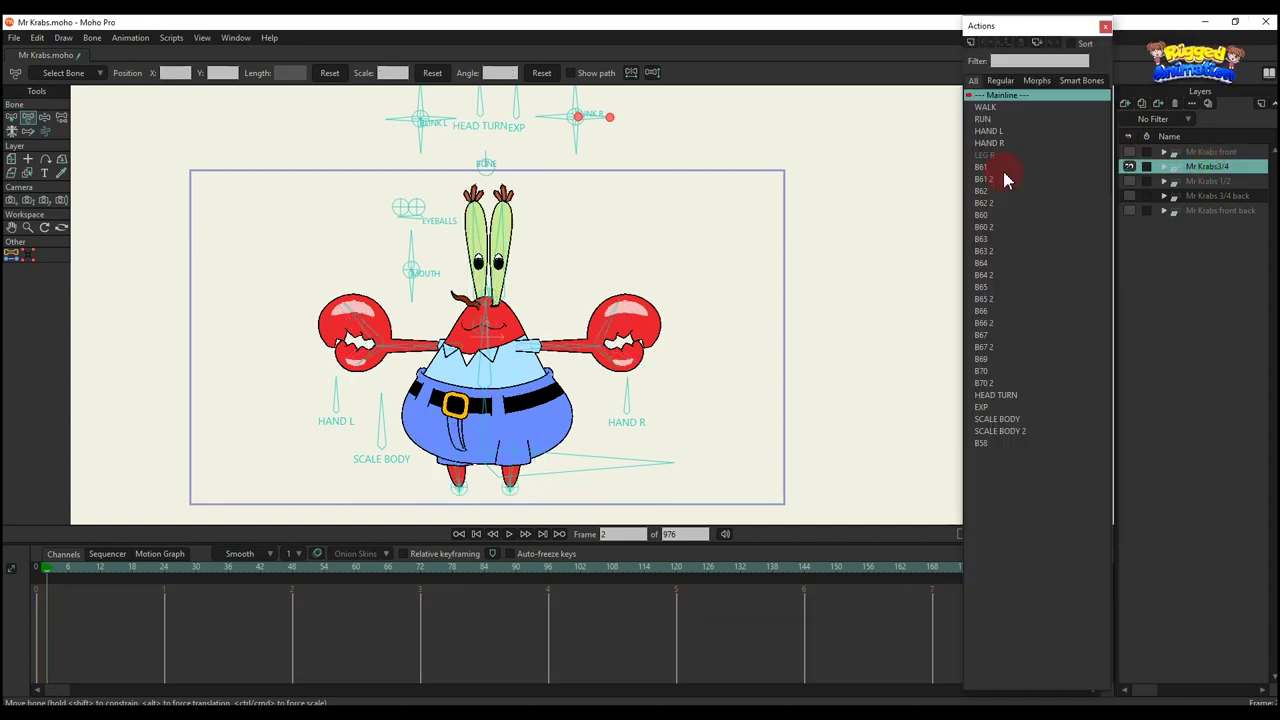
Rotate the BLINK L control bones one after another to test the eyelids, resetting each bone's angle
scroll(480, 210, "up", 2)
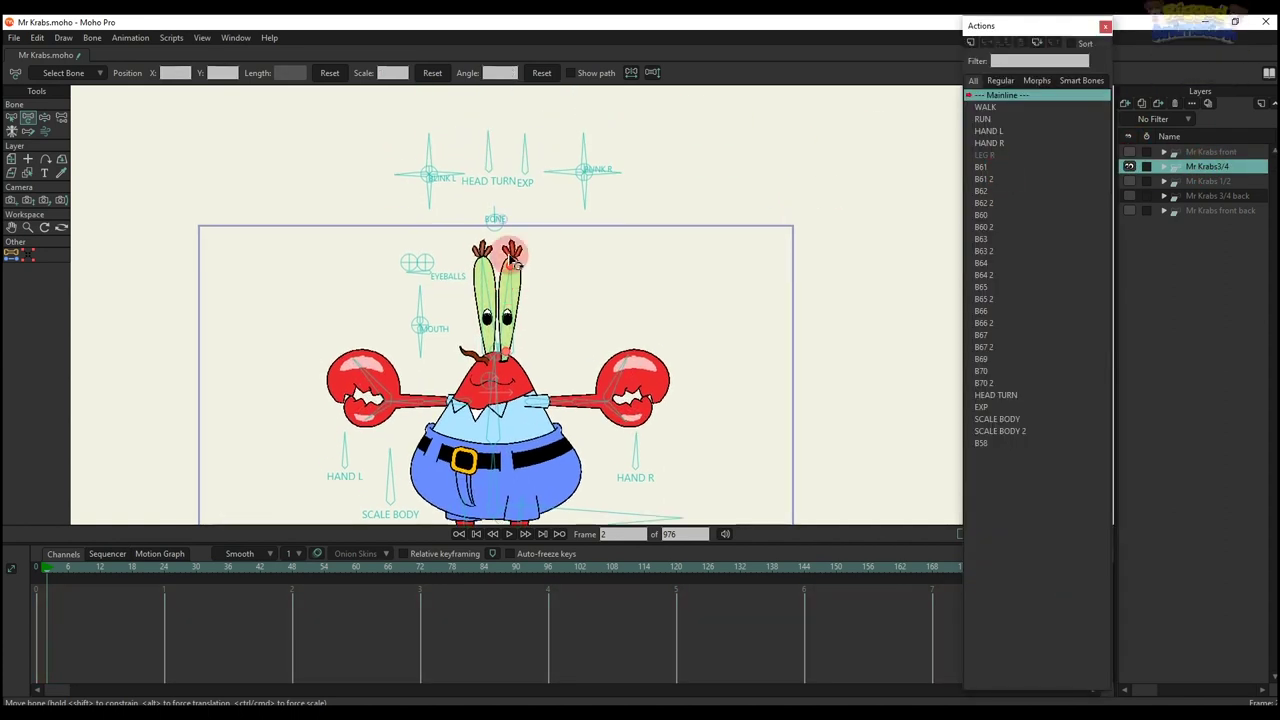
left_click_drag(487, 137, 438, 120)
left_click(541, 74)
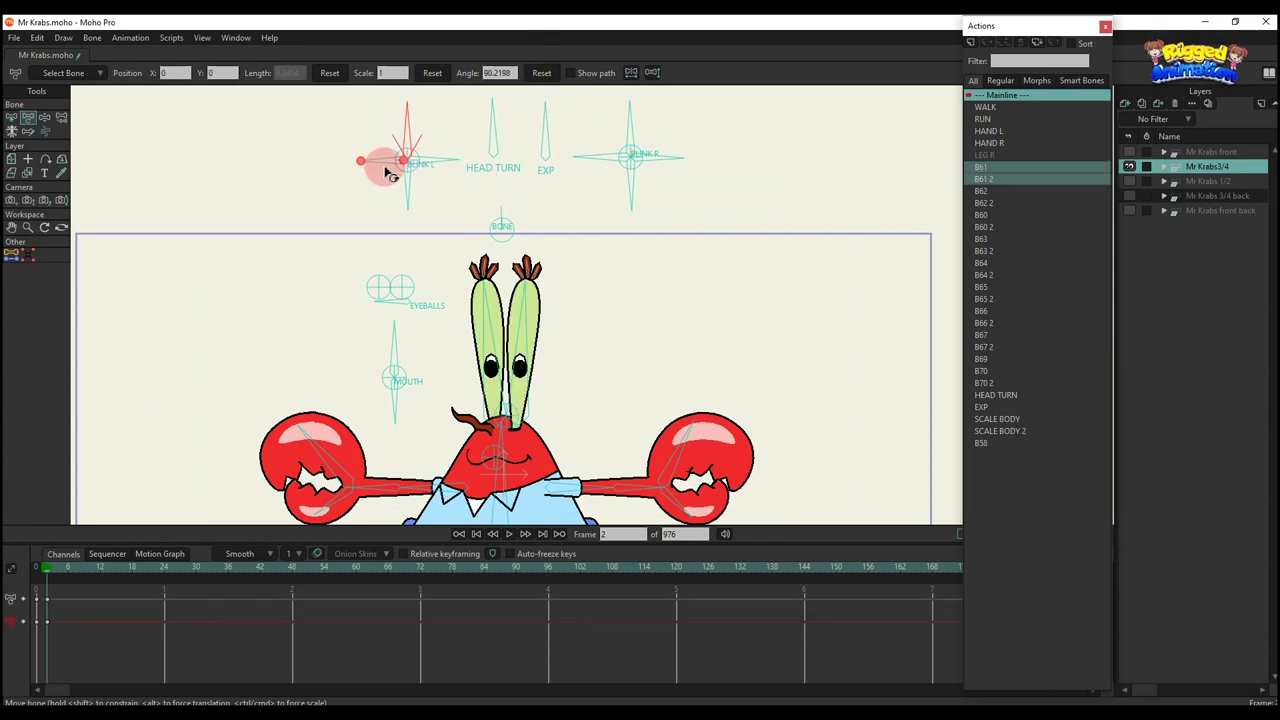
left_click_drag(382, 166, 397, 244)
left_click(541, 74)
left_click_drag(415, 178, 414, 251)
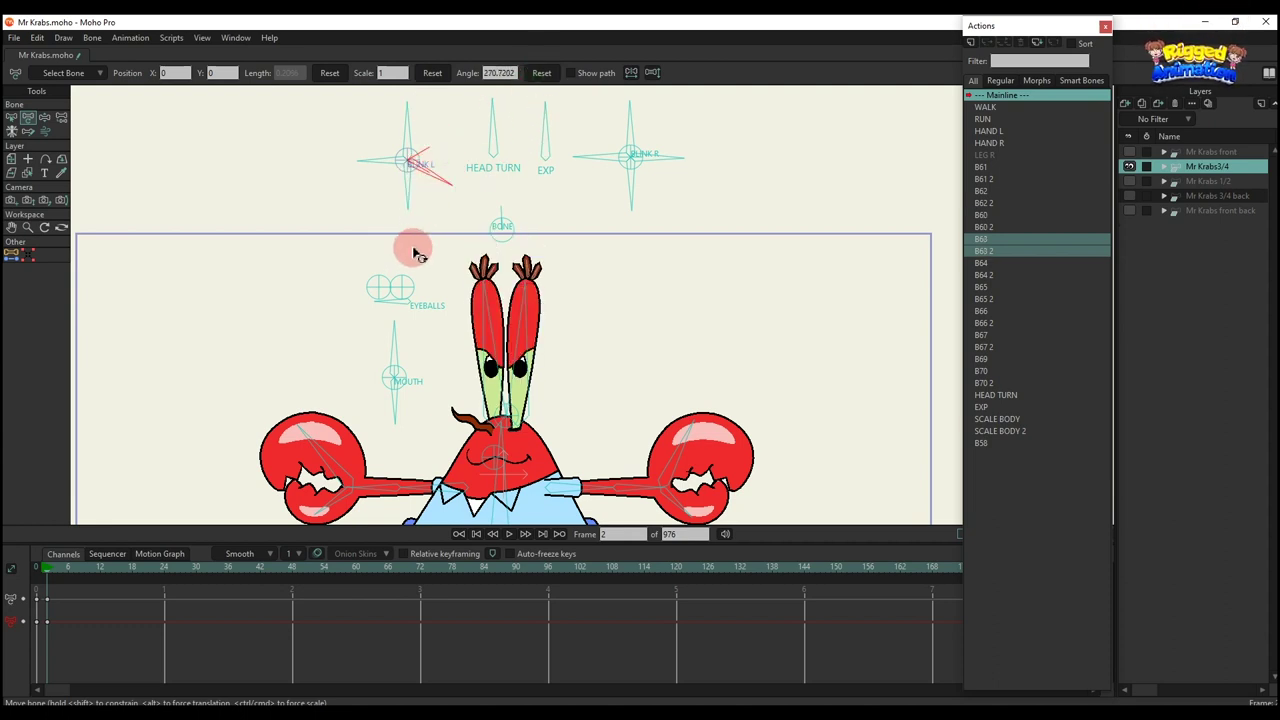
left_click(545, 72)
Rotate the HEAD TURN bone to test the head turn, and reset its angle
left_click(517, 128)
left_click_drag(497, 125, 443, 80)
left_click(543, 73)
Rotate the EXP bone through several eye expressions on successive frames, play them back, and delete the test keyframes
left_click_drag(550, 129, 577, 139)
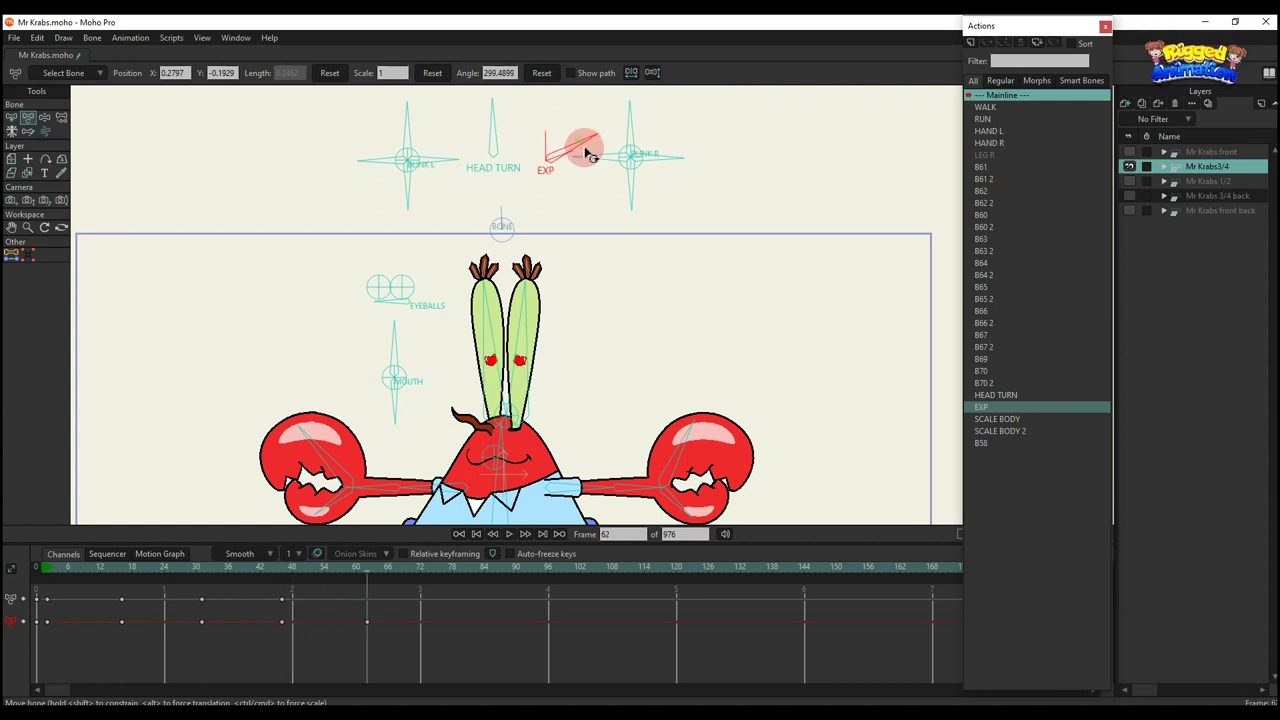
left_click_drag(590, 143, 590, 172)
left_click_drag(503, 630, 125, 545)
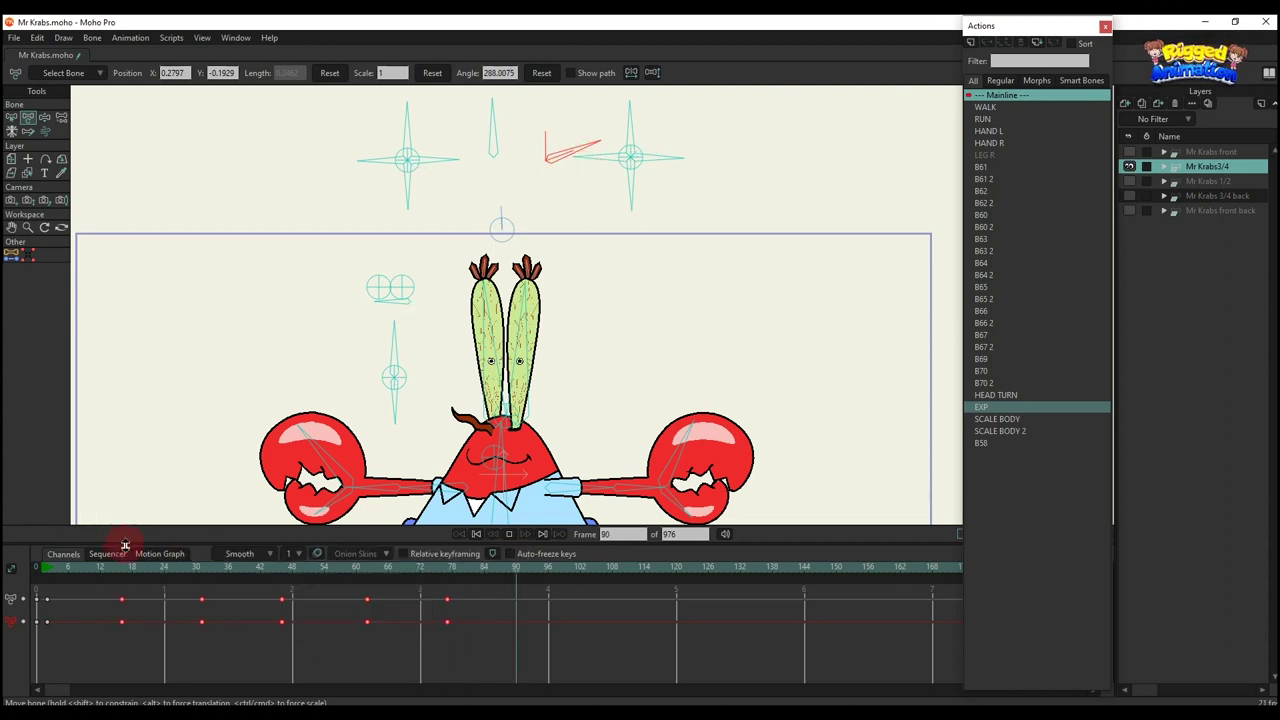
key("Delete")
left_click(71, 574)
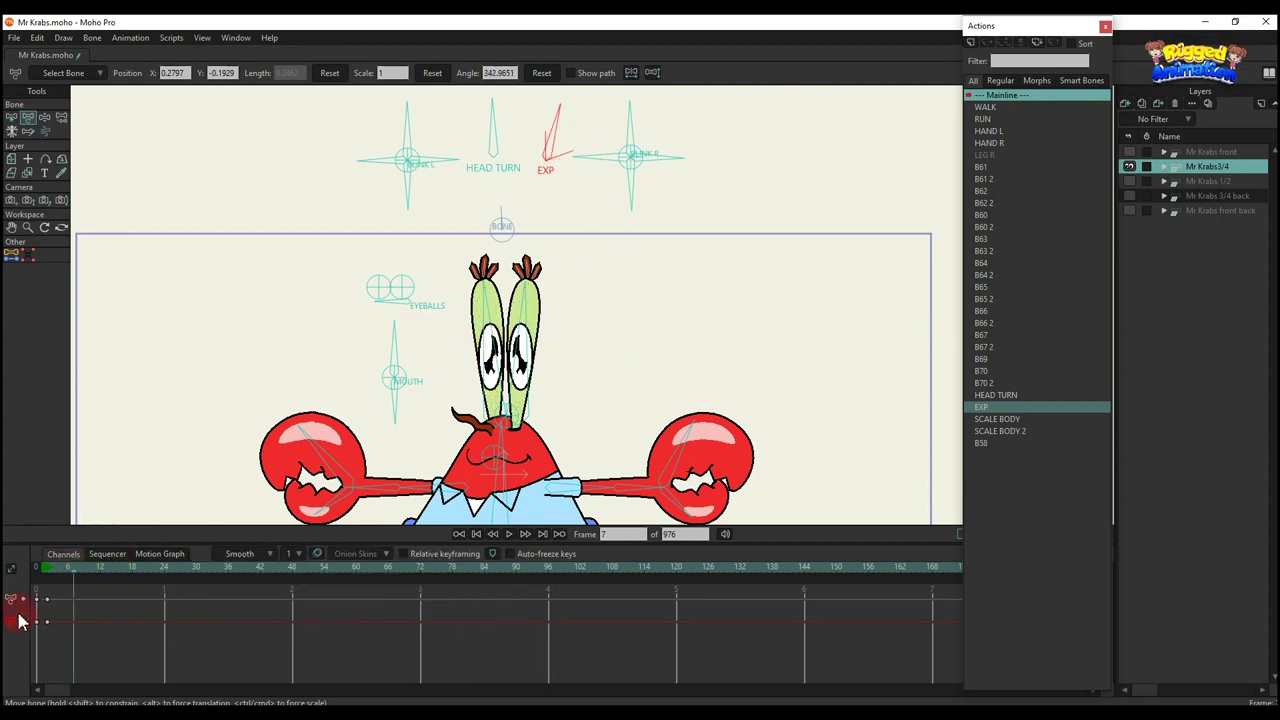
Rotate the BLINK R control bones in turn to test the eyelids, resetting the angle between tests
left_click_drag(588, 158, 697, 136)
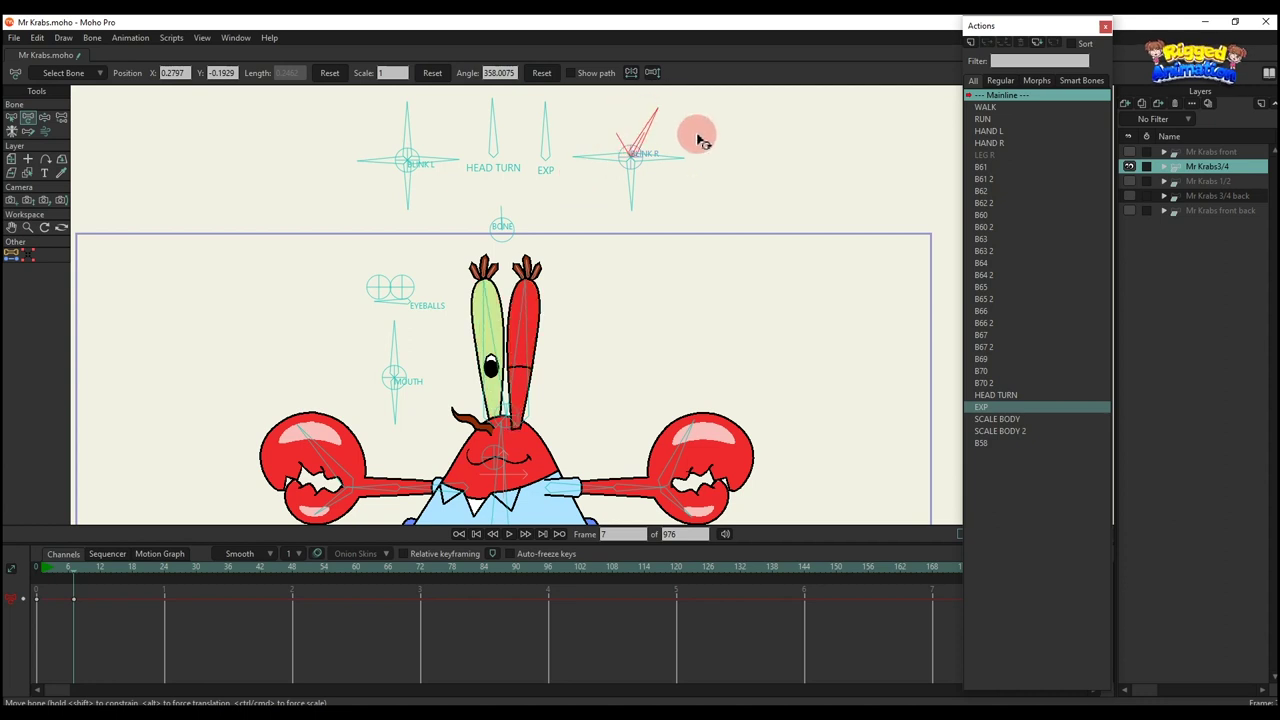
left_click(545, 74)
left_click_drag(606, 122, 725, 148)
left_click(545, 75)
left_click_drag(557, 100, 670, 180)
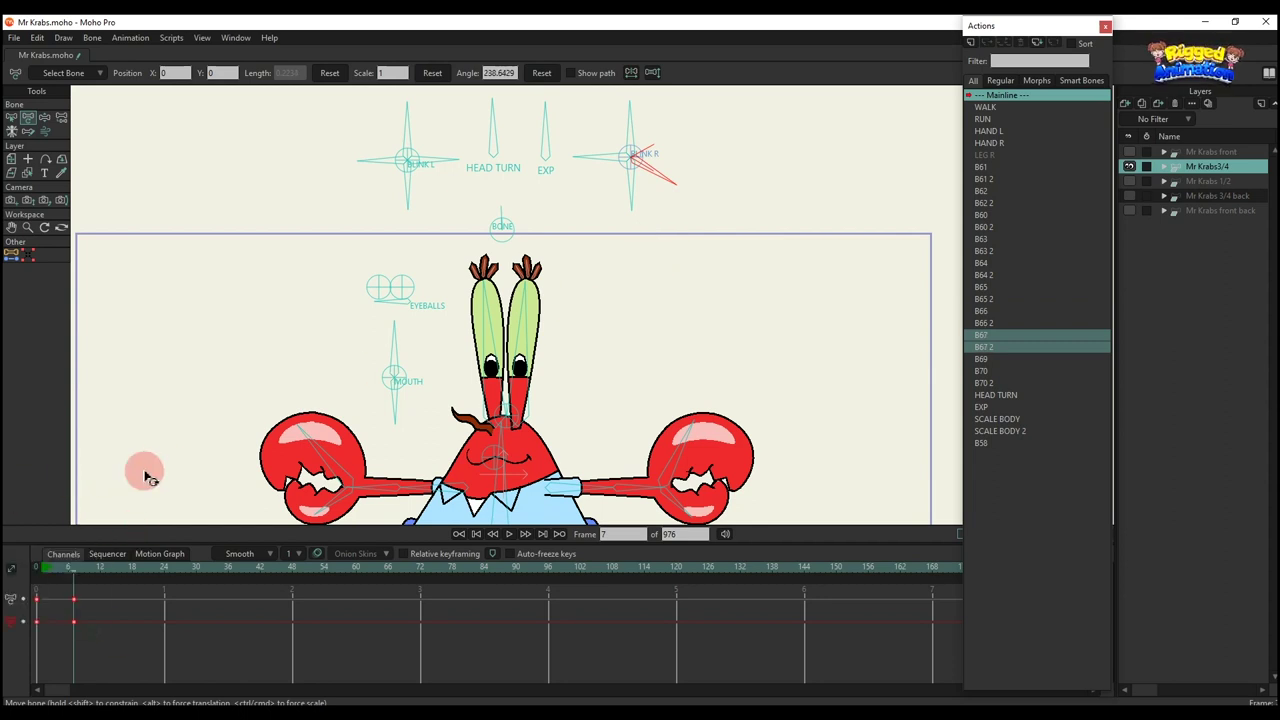
Move the two EYEBALLS controls separately to test the pupils, and delete the test keyframes
scroll(388, 330, "up", 1)
left_click(385, 233)
left_click_drag(366, 236, 361, 188)
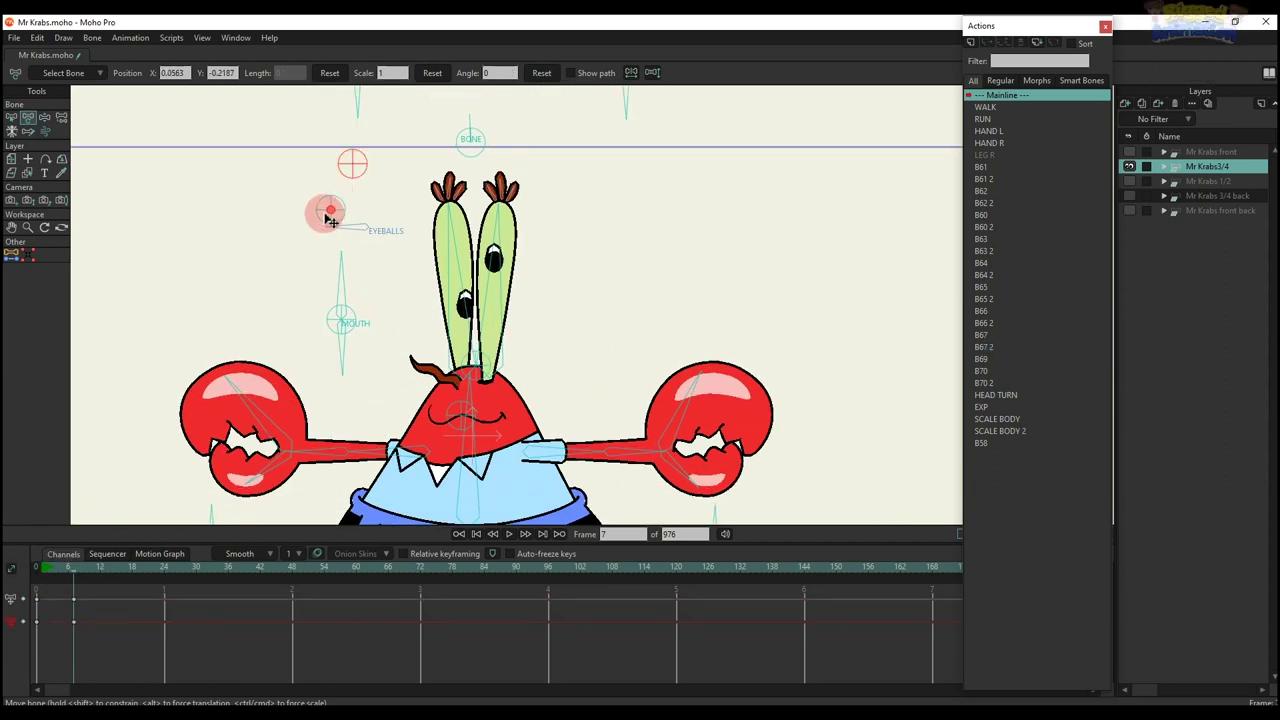
left_click_drag(138, 638, 22, 578)
key("Delete")
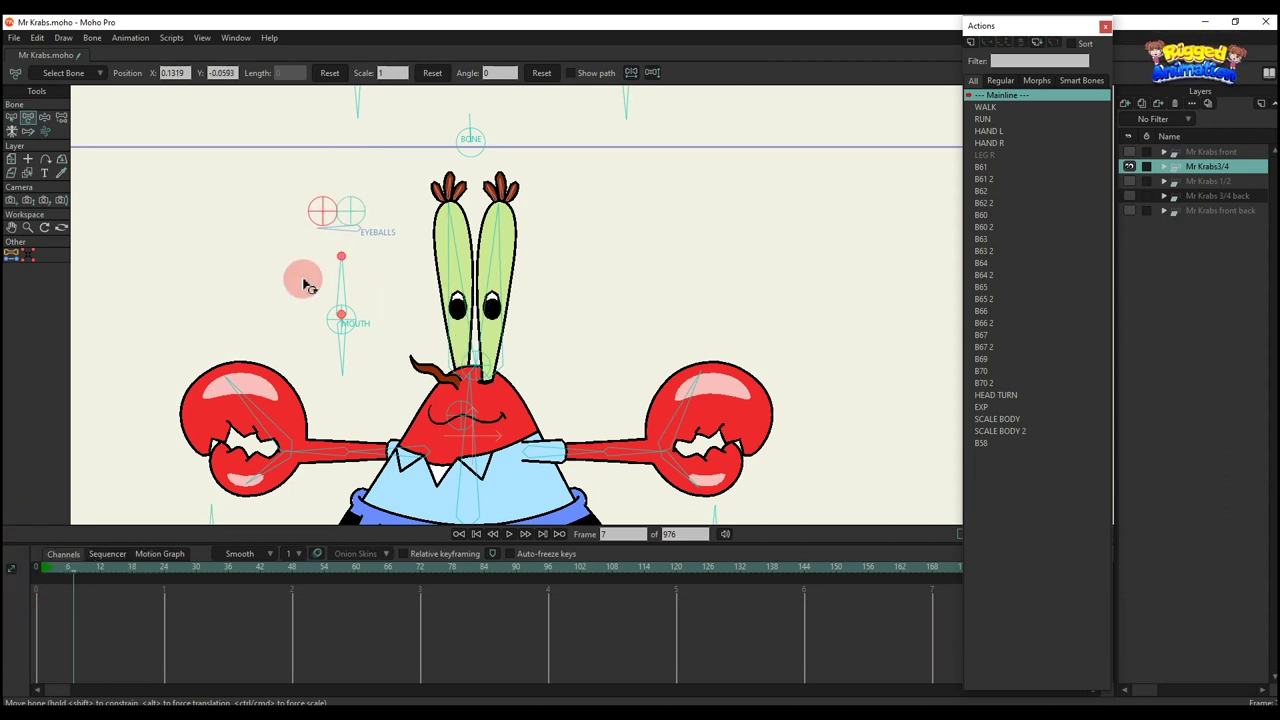
Rotate a MOUTH control bone to test the mouth shapes, and delete the test keyframes
left_click_drag(373, 300, 364, 348)
left_click_drag(193, 638, 20, 564)
key("Delete")
Rotate the bones of both arms to test raising the claws beside the body
left_click_drag(516, 450, 697, 311)
scroll(557, 330, "up", 1)
left_click_drag(609, 220, 628, 217)
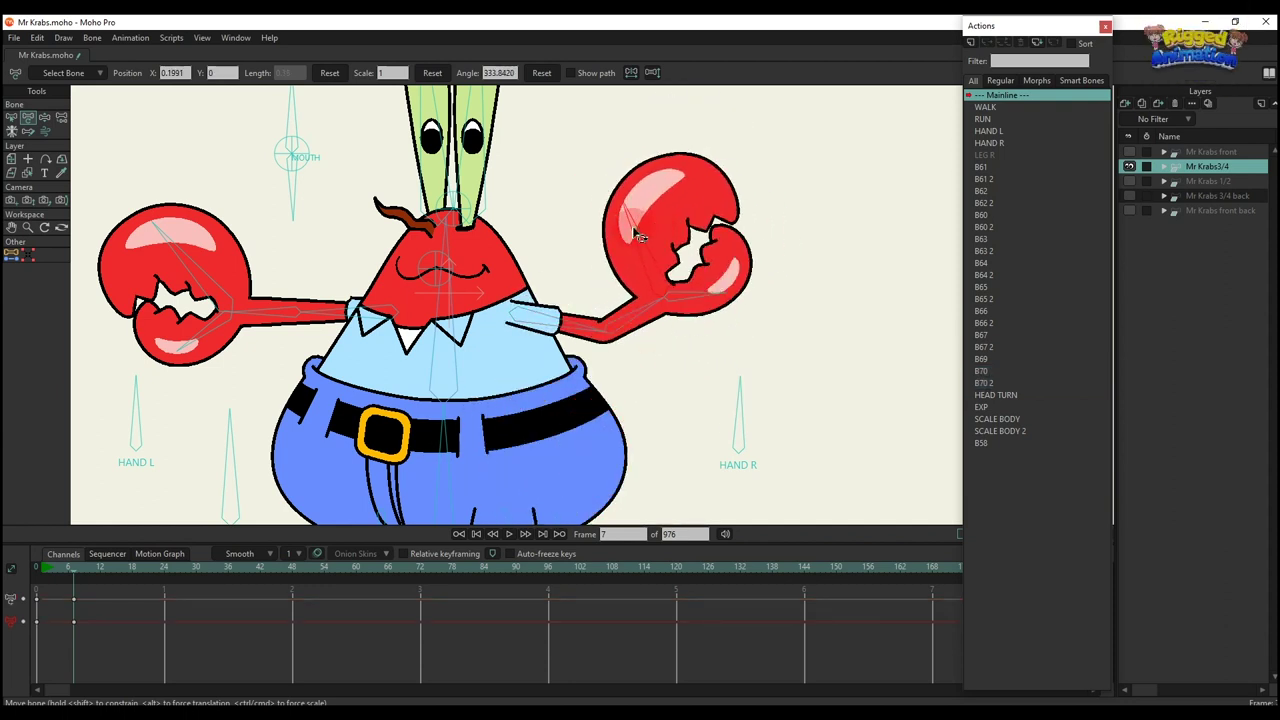
scroll(307, 292, "down", 2)
left_click_drag(307, 292, 251, 314)
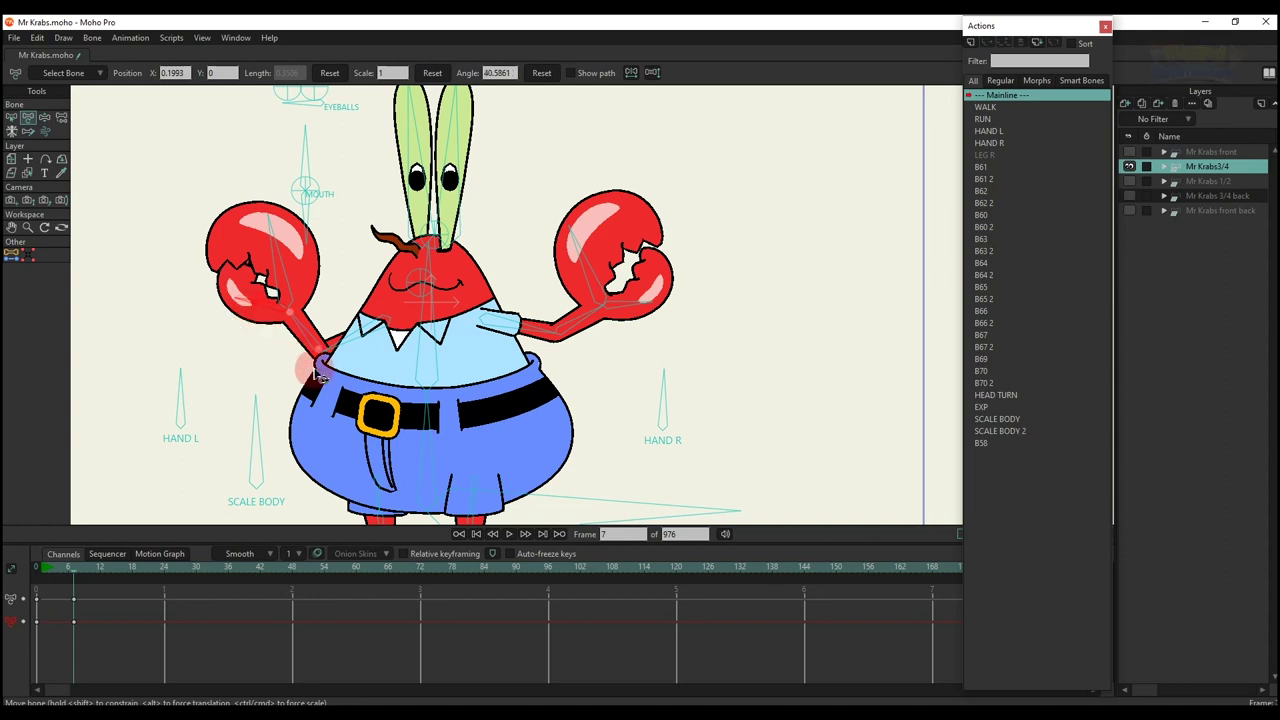
Pose both arms behind the body, using the HAND R bone to switch that arm's layering
scroll(316, 369, "down", 1)
left_click_drag(316, 369, 321, 332)
scroll(322, 309, "up", 1)
mouse_move(565, 270)
left_mouse_down()
mouse_move(575, 312)
mouse_move(548, 315)
mouse_move(545, 285)
left_mouse_up()
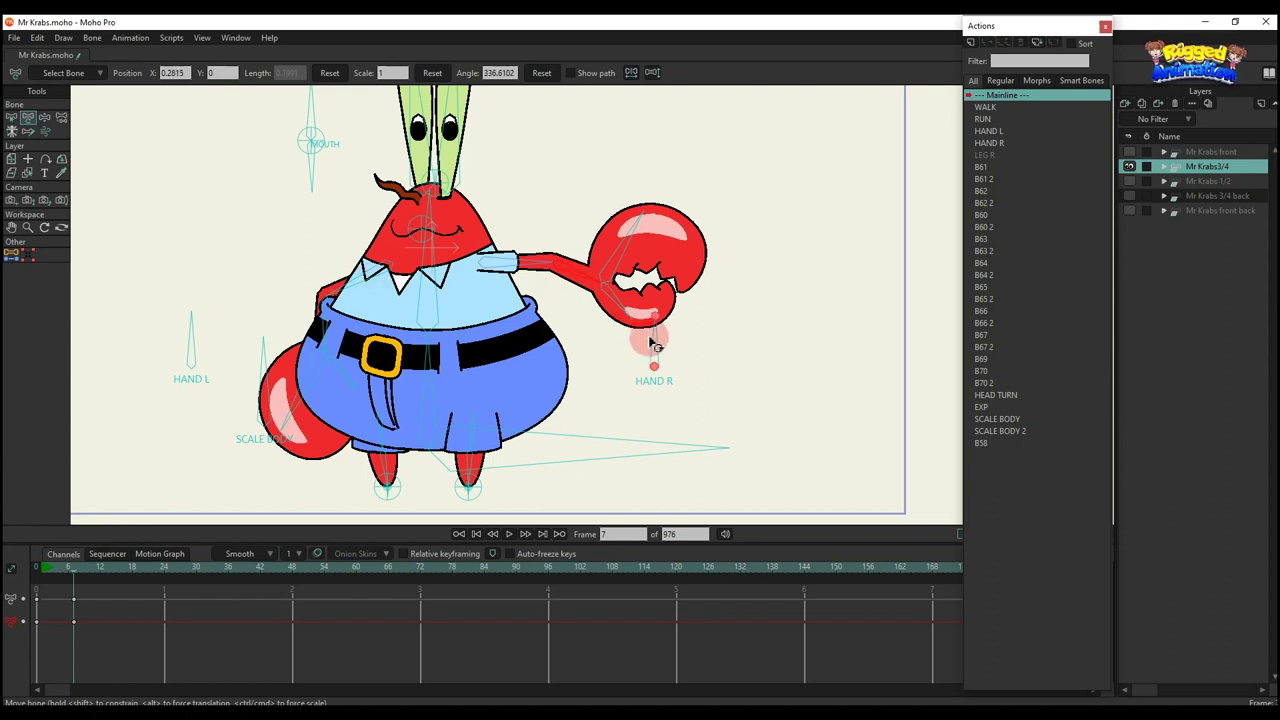
left_click_drag(577, 292, 530, 296)
left_click_drag(333, 329, 363, 306)
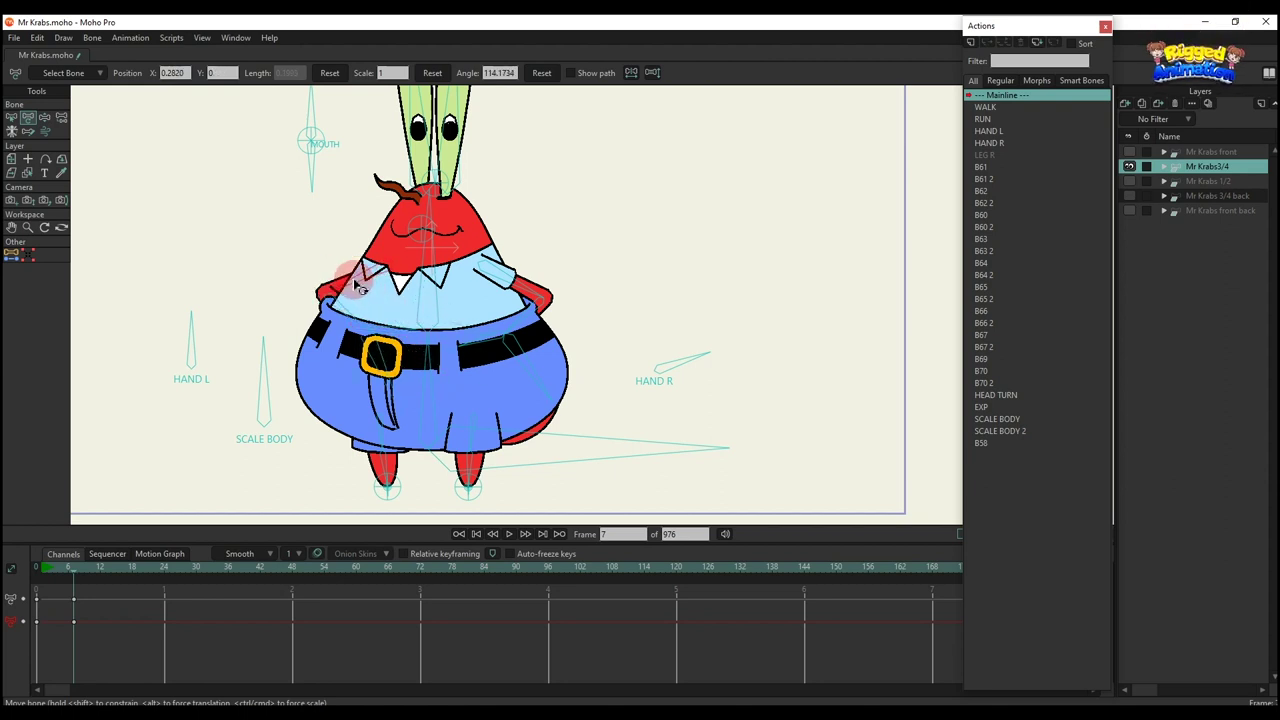
Return the HAND R bone to upright and swing both arms back out to the sides
left_click_drag(692, 364, 720, 404)
left_click_drag(517, 318, 566, 322)
left_click_drag(510, 285, 498, 262)
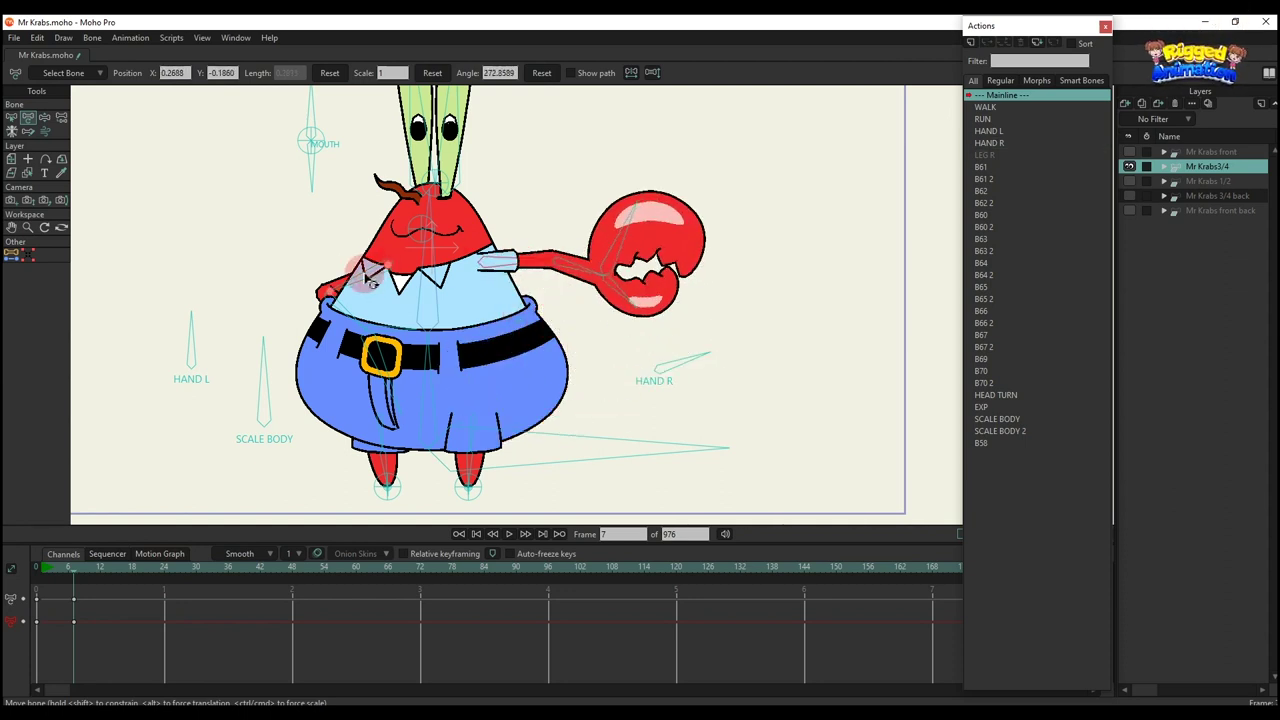
left_click_drag(318, 268, 303, 283)
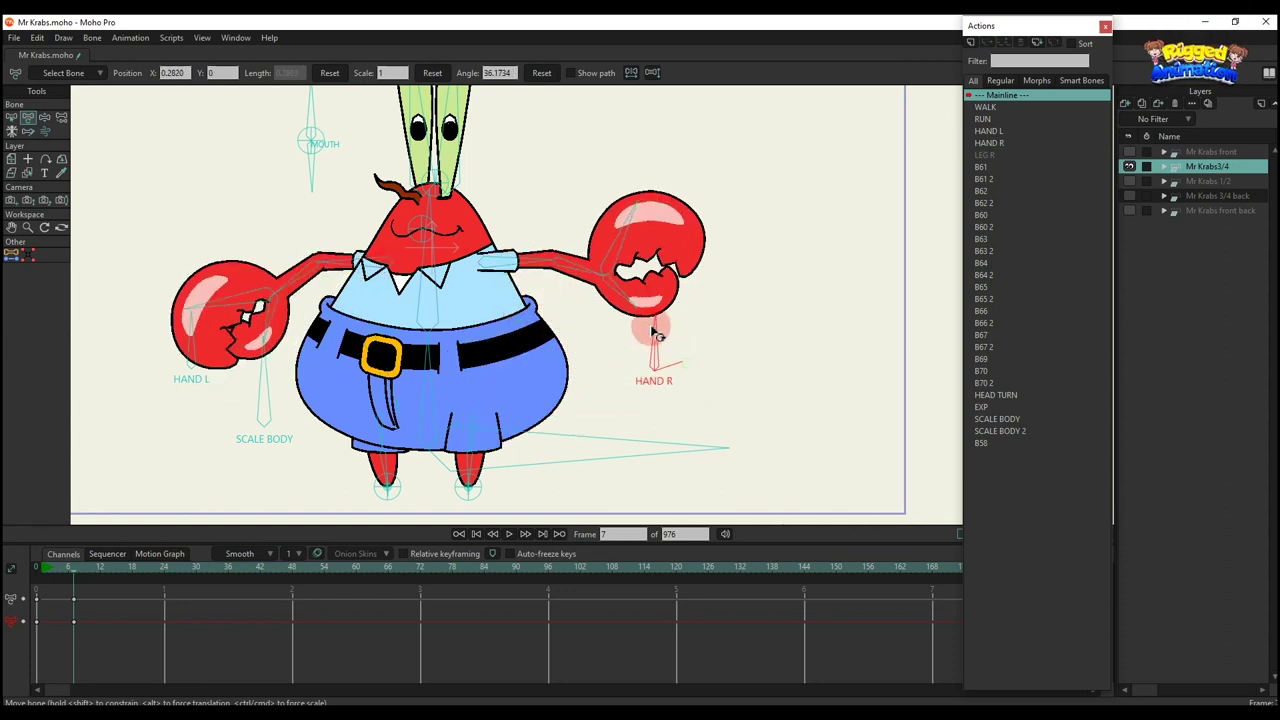
Fold both arms across the front of the belly, and delete the arm test keyframes
left_click_drag(576, 277, 468, 349)
left_click_drag(245, 293, 344, 309)
mouse_move(472, 298)
left_mouse_down()
mouse_move(450, 288)
mouse_move(460, 301)
left_mouse_up()
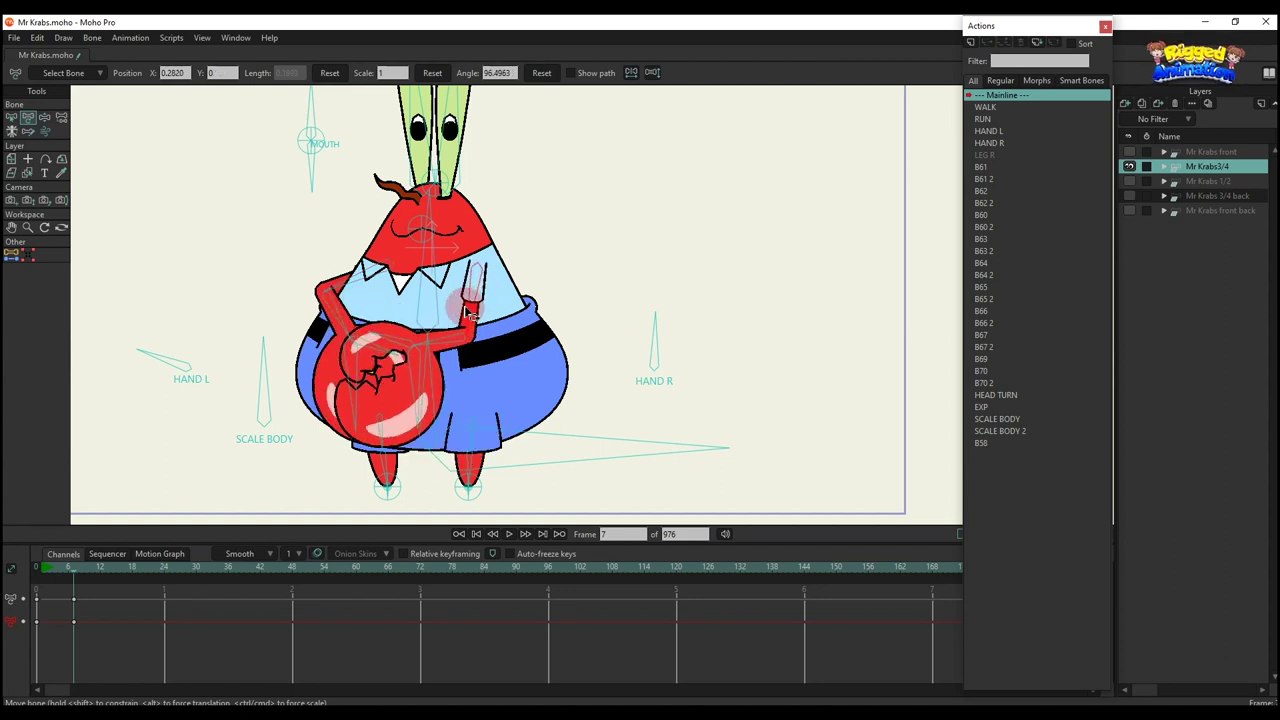
scroll(413, 285, "down", 2)
left_click_drag(415, 376, 411, 367)
left_click(144, 482)
left_click_drag(151, 616, 4, 436)
key("Delete")
Rotate the SCALE BODY bone to test scaling the body, and delete the test keyframes
left_click(294, 323)
left_click_drag(331, 308, 318, 341)
left_click_drag(394, 316, 425, 295)
key("ctrl+z")
left_click(72, 568)
scroll(325, 398, "up", 2)
left_click_drag(296, 342, 403, 343)
left_click_drag(48, 588, 108, 620)
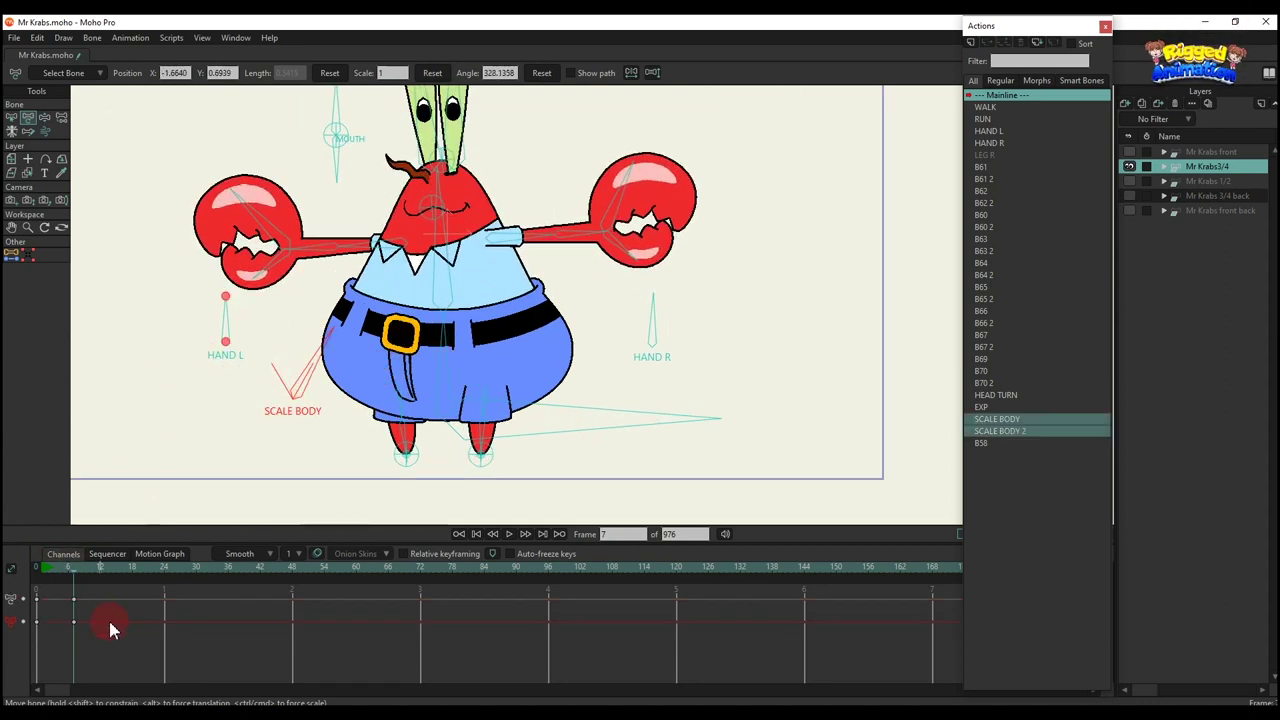
key("Delete")
Move the large root bone to test shifting the 3/4 body over its planted feet
scroll(473, 464, "down", 2)
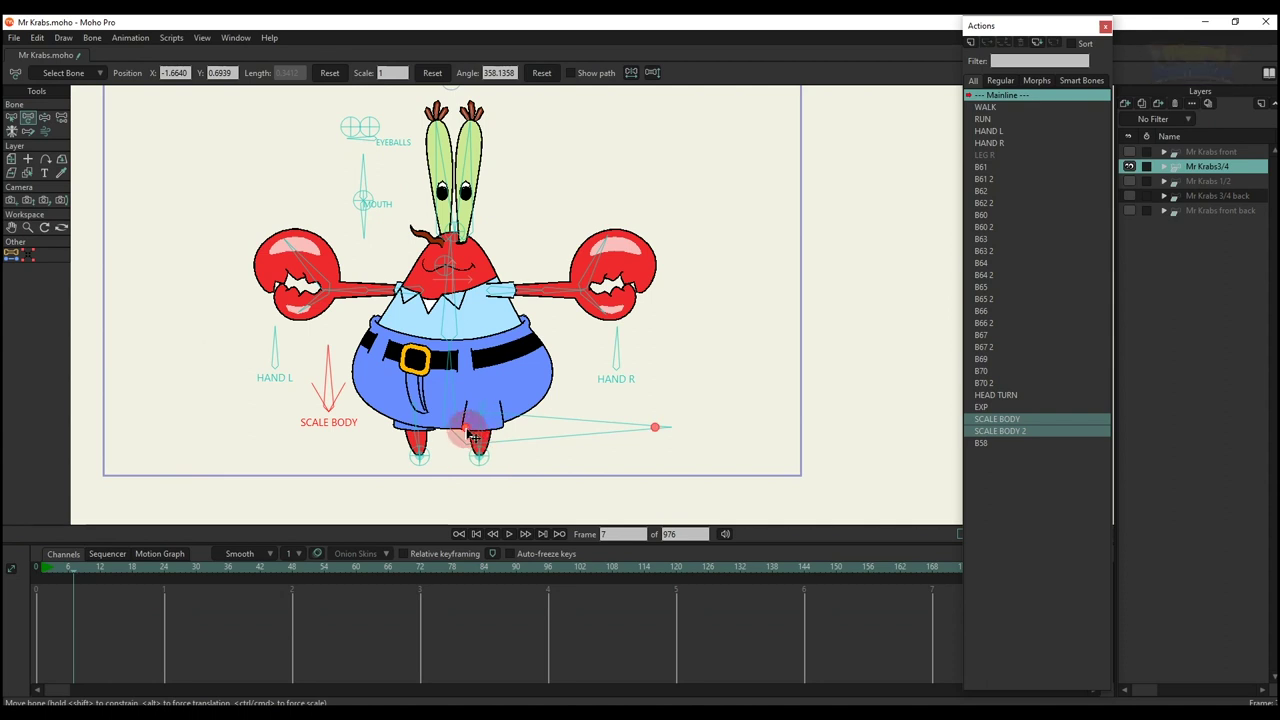
mouse_move(474, 437)
left_mouse_down()
mouse_move(462, 432)
mouse_move(470, 395)
mouse_move(476, 460)
mouse_move(466, 429)
mouse_move(472, 440)
left_mouse_up()
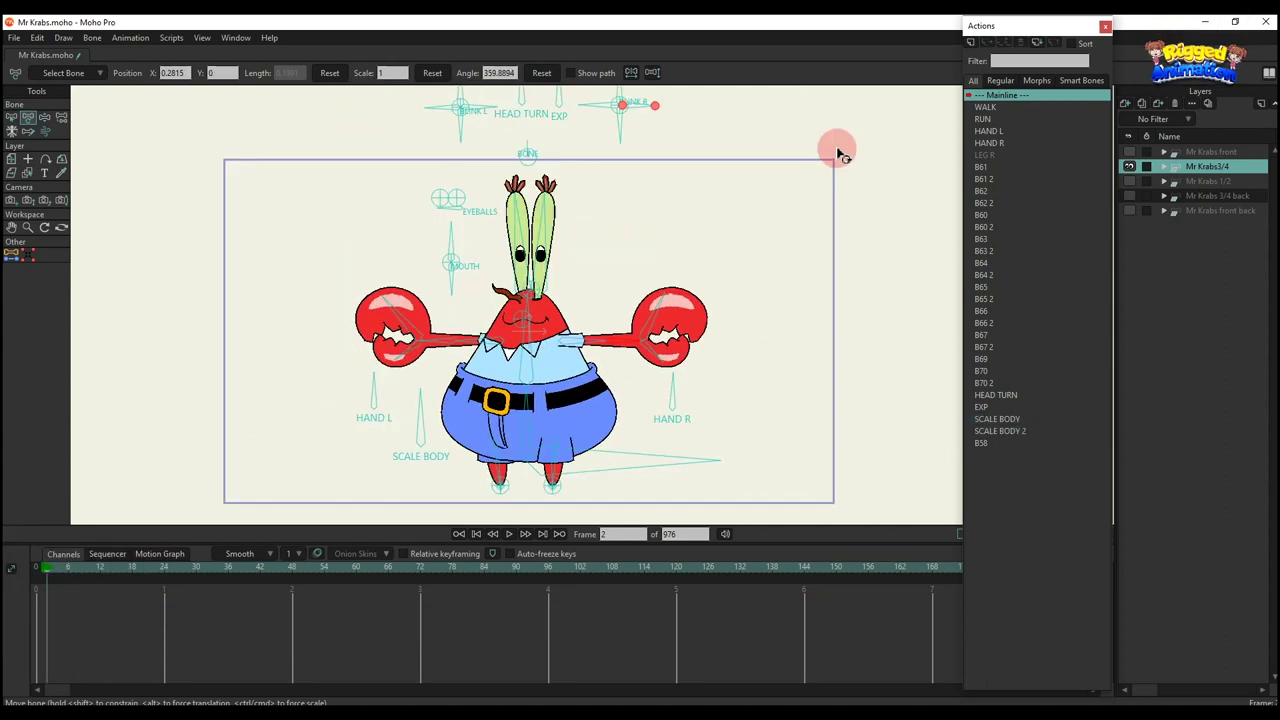
Insert references to the WALK action at frame 2 and the RUN action at frame 89, playing each back
left_click(986, 108)
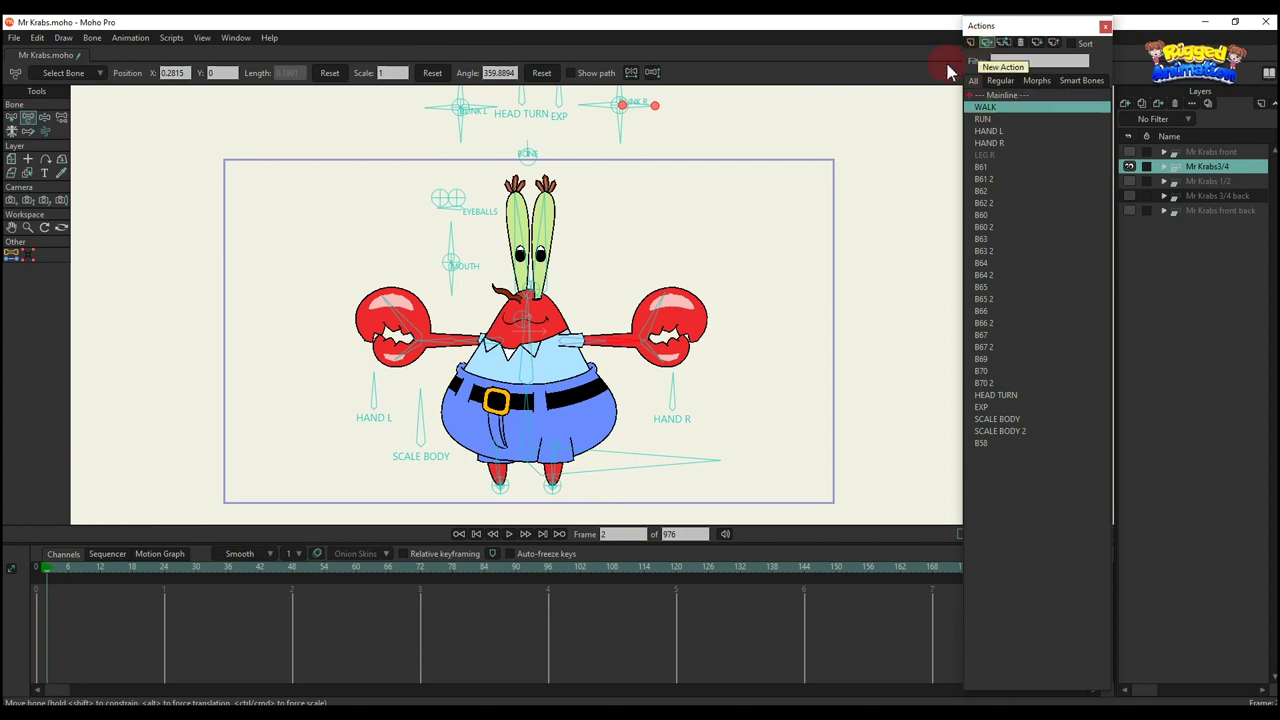
key("space")
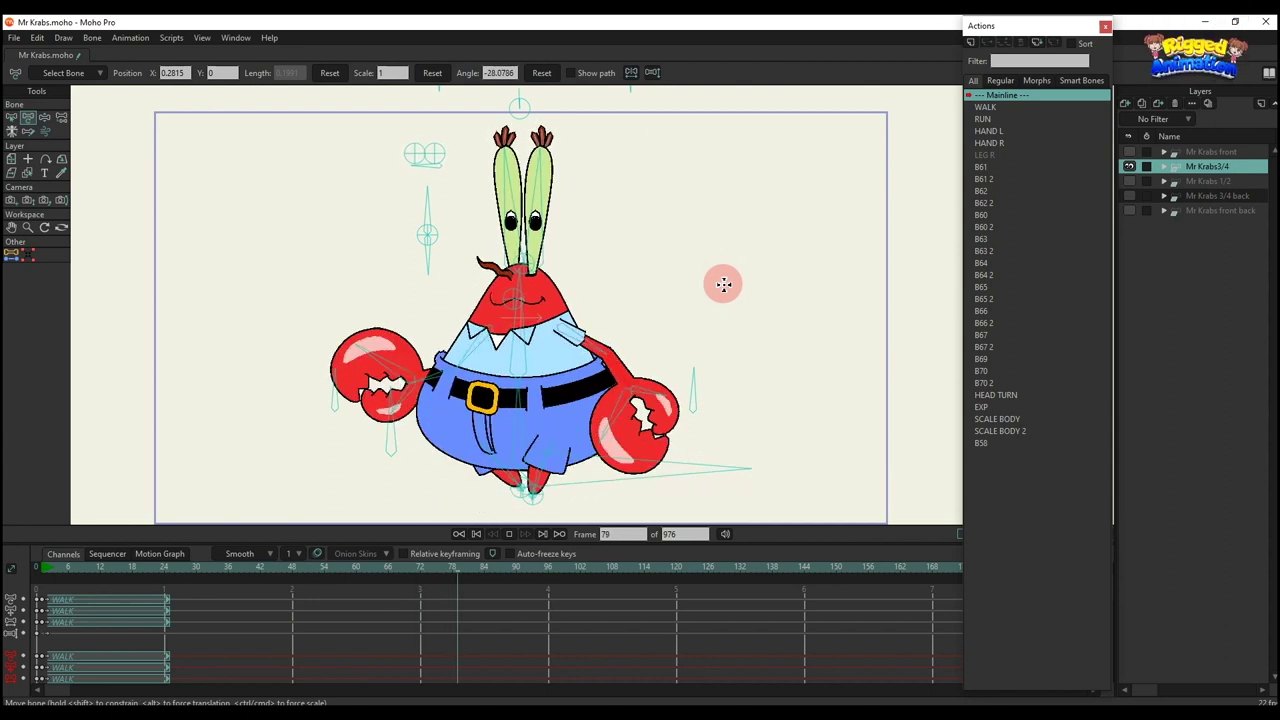
left_click(984, 120)
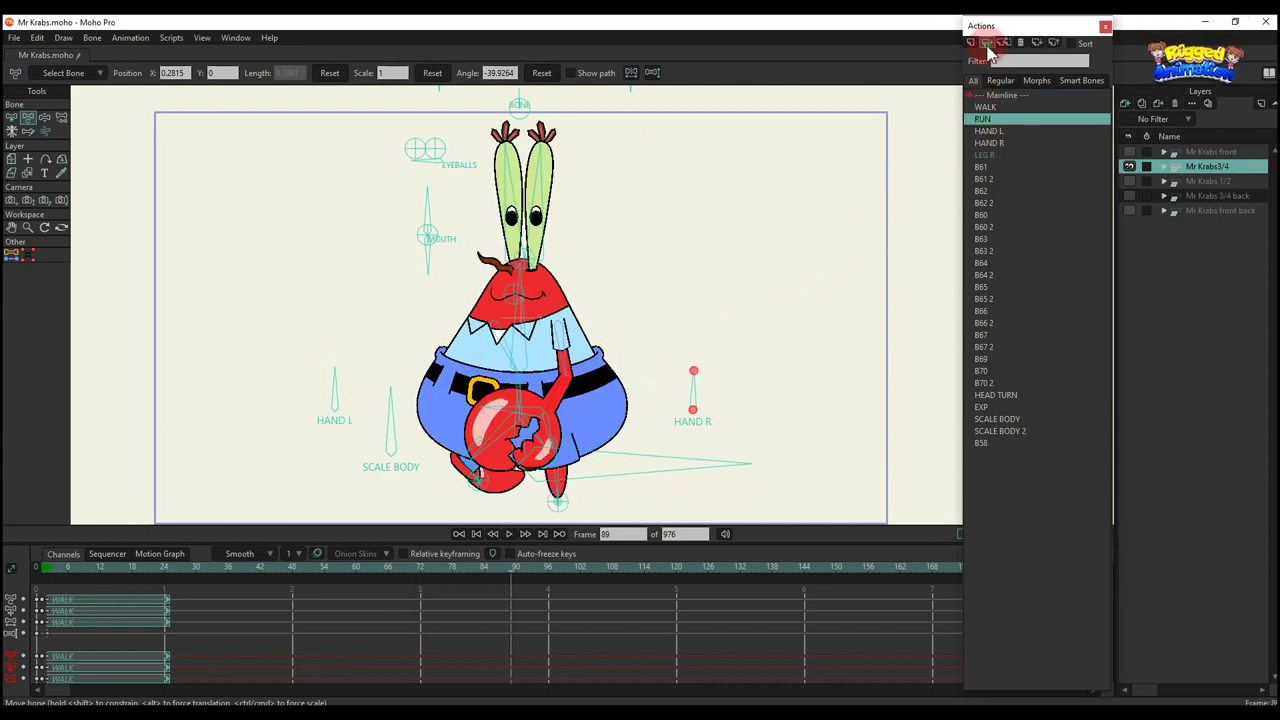
left_click(987, 45)
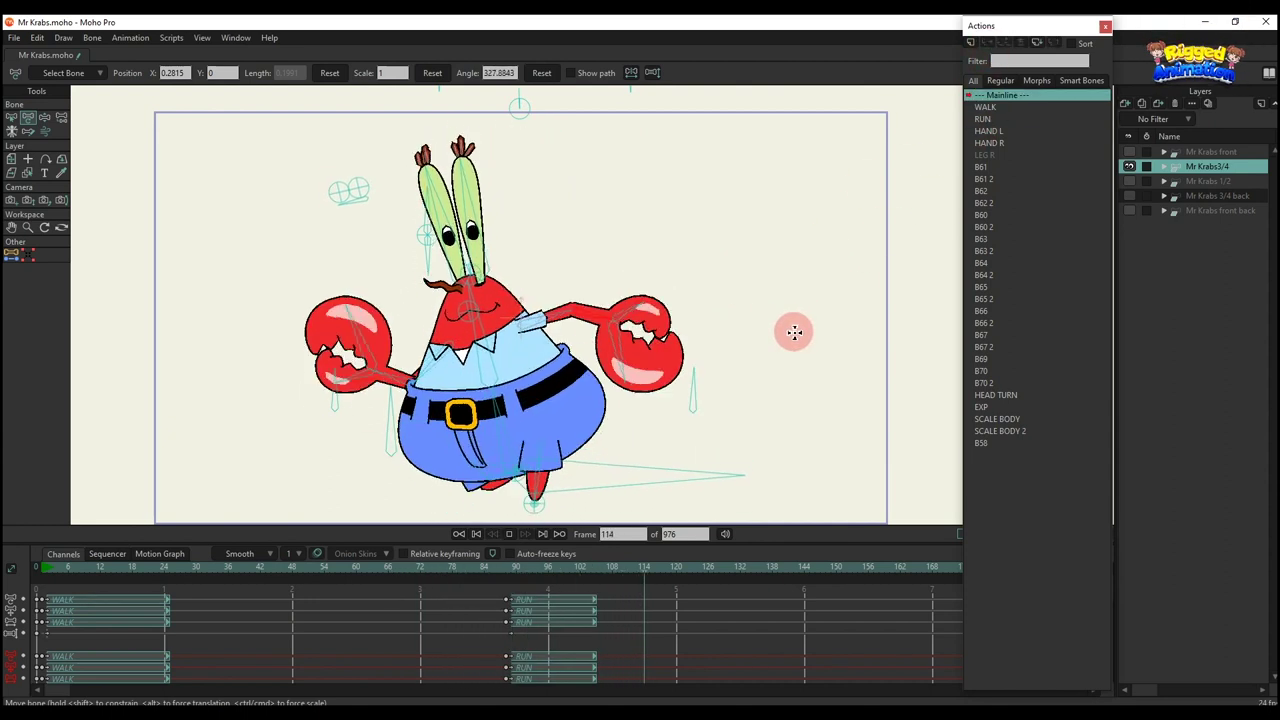
key("space")
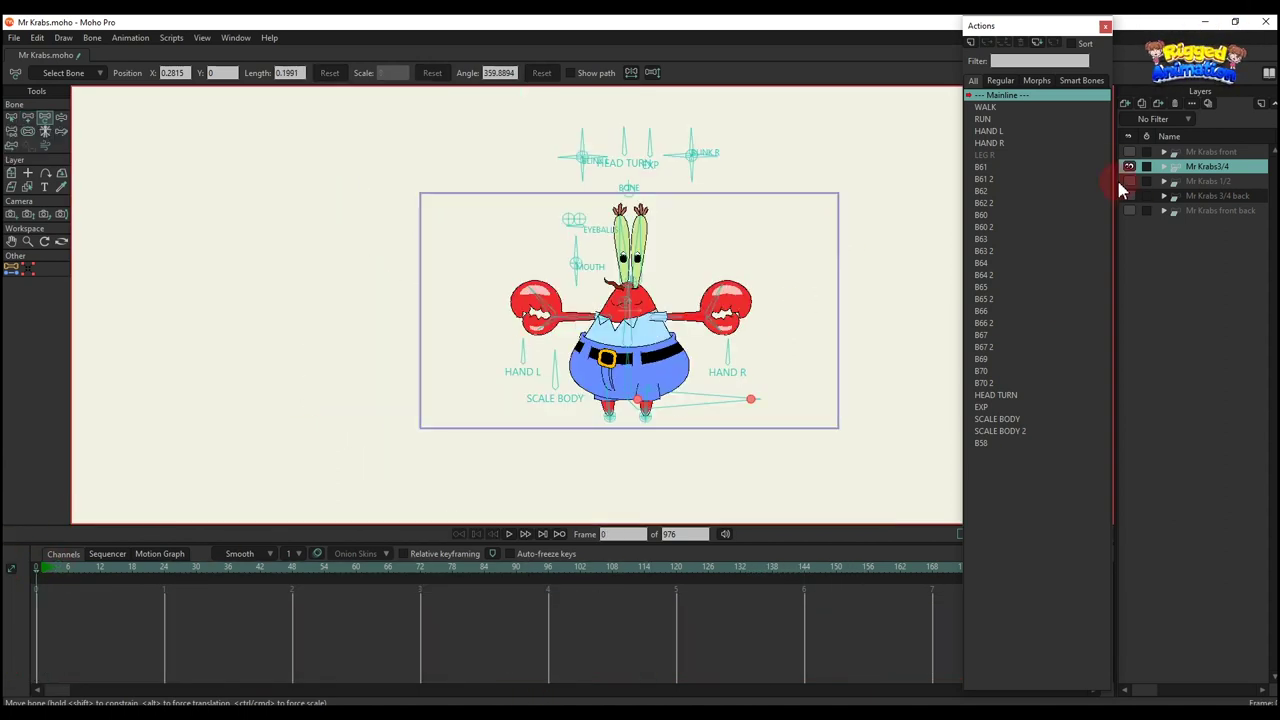
Hide the Mr Krabs3/4 layer, show and select the Mr Krabs 1/2 layer, and go to frame 2
left_click(1129, 166)
left_click(1129, 181)
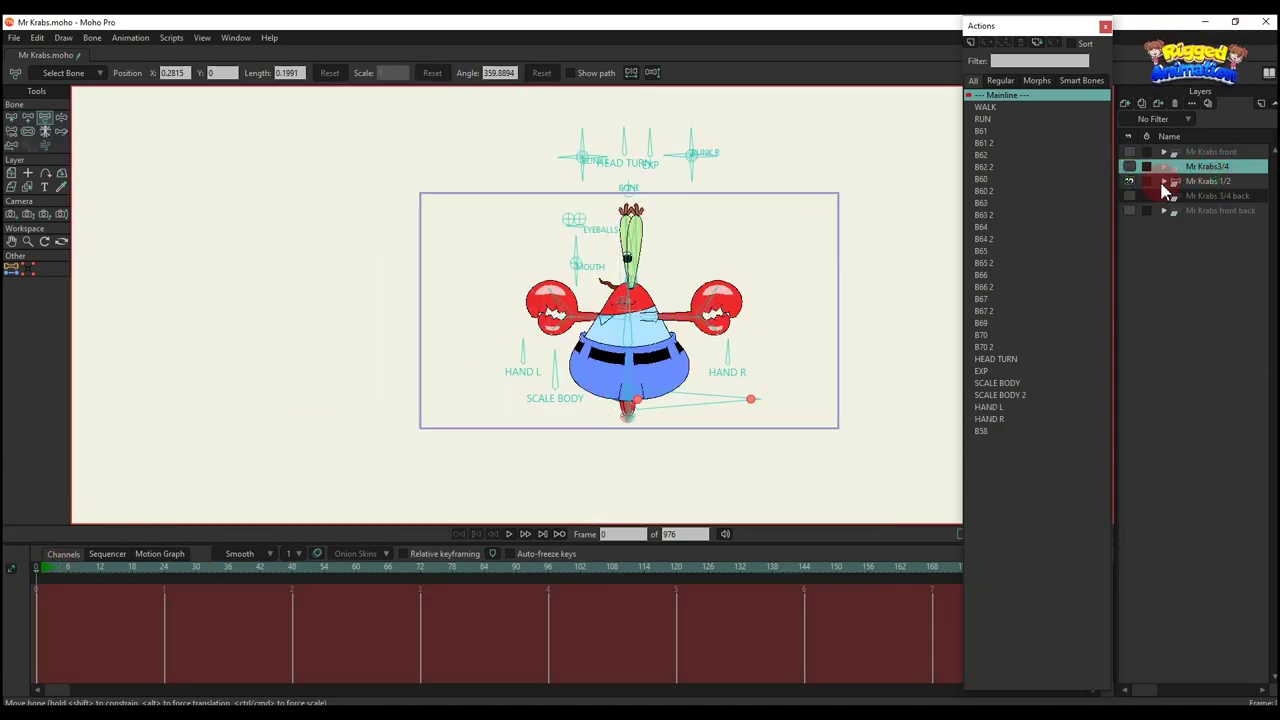
left_click(1212, 182)
left_click(46, 568)
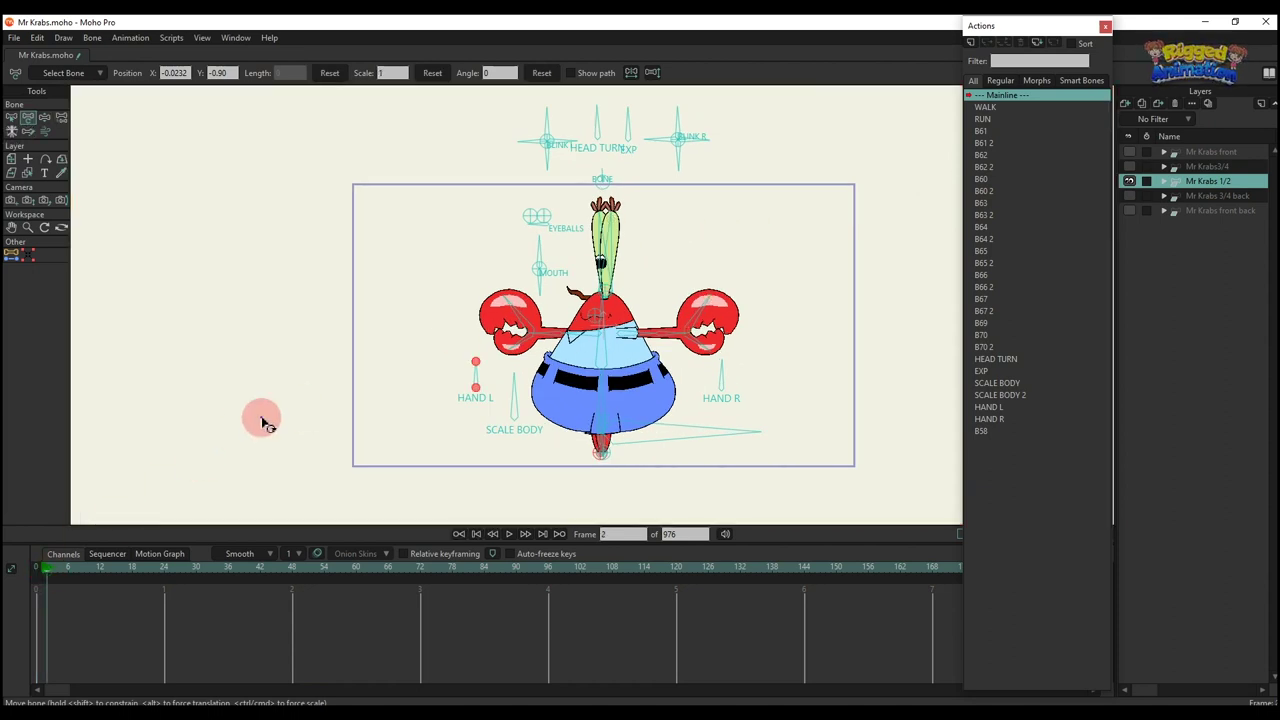
Rotate each BLINK L bone on the 1/2 view to test the eyelids, resetting its angle after each test
scroll(563, 229, "up", 3)
left_click(546, 122)
left_click_drag(545, 117, 431, 205)
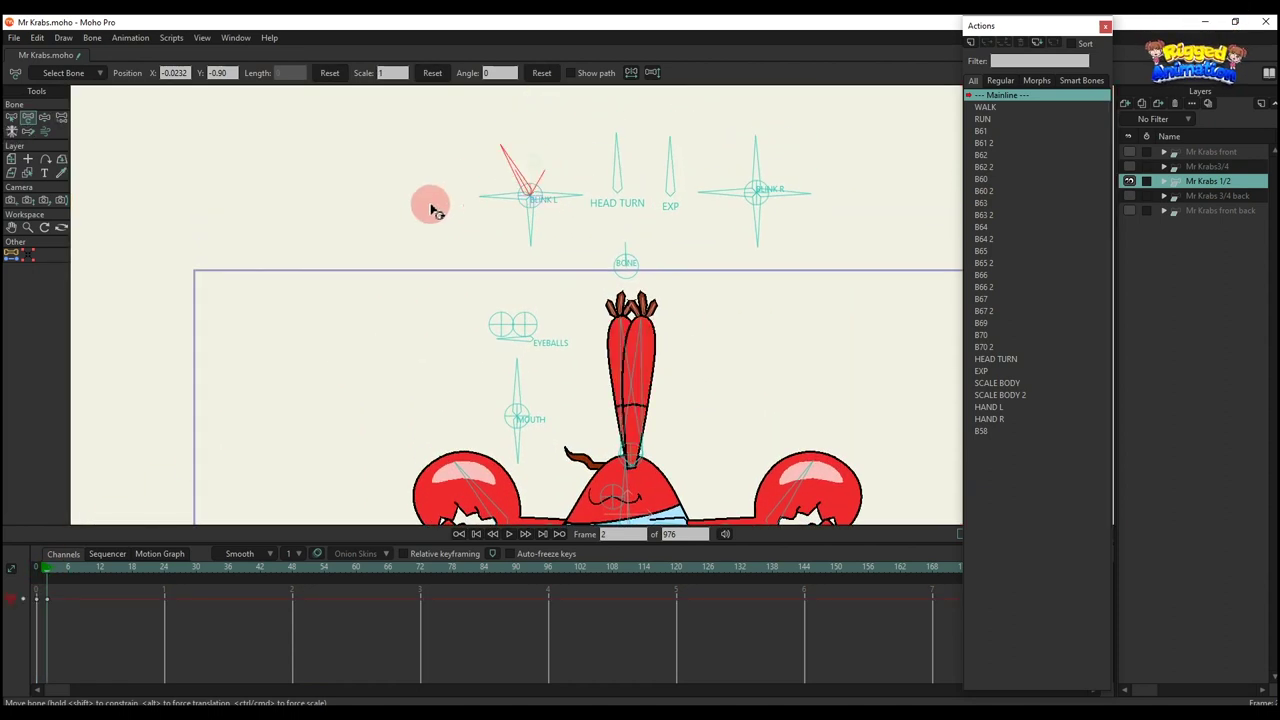
left_click_drag(514, 165, 608, 170)
left_click(548, 73)
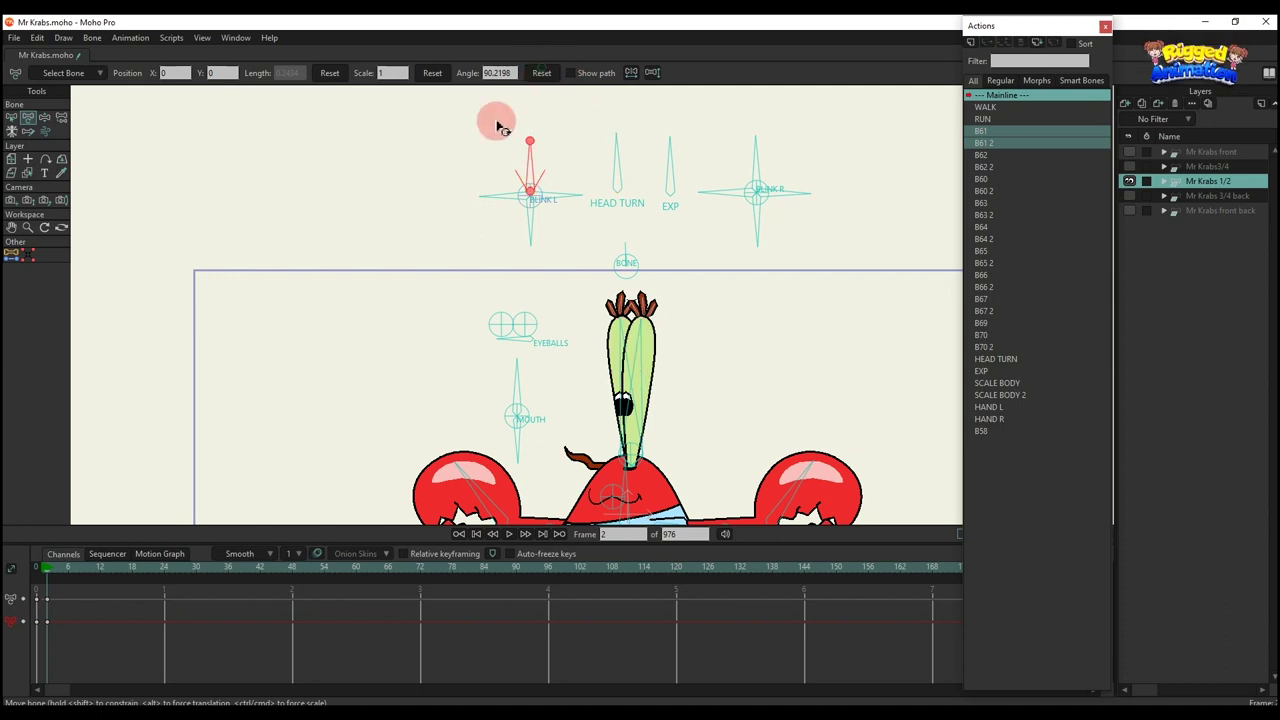
left_click_drag(510, 208, 572, 88)
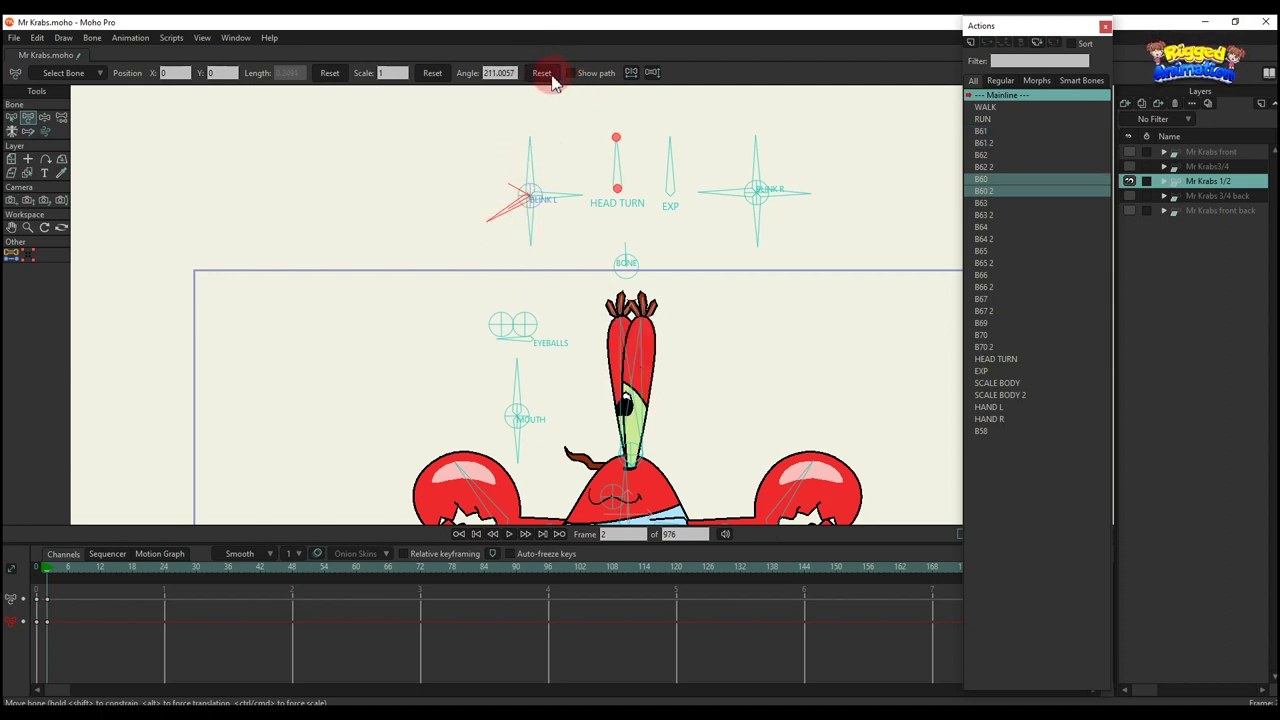
left_click_drag(537, 229, 563, 228)
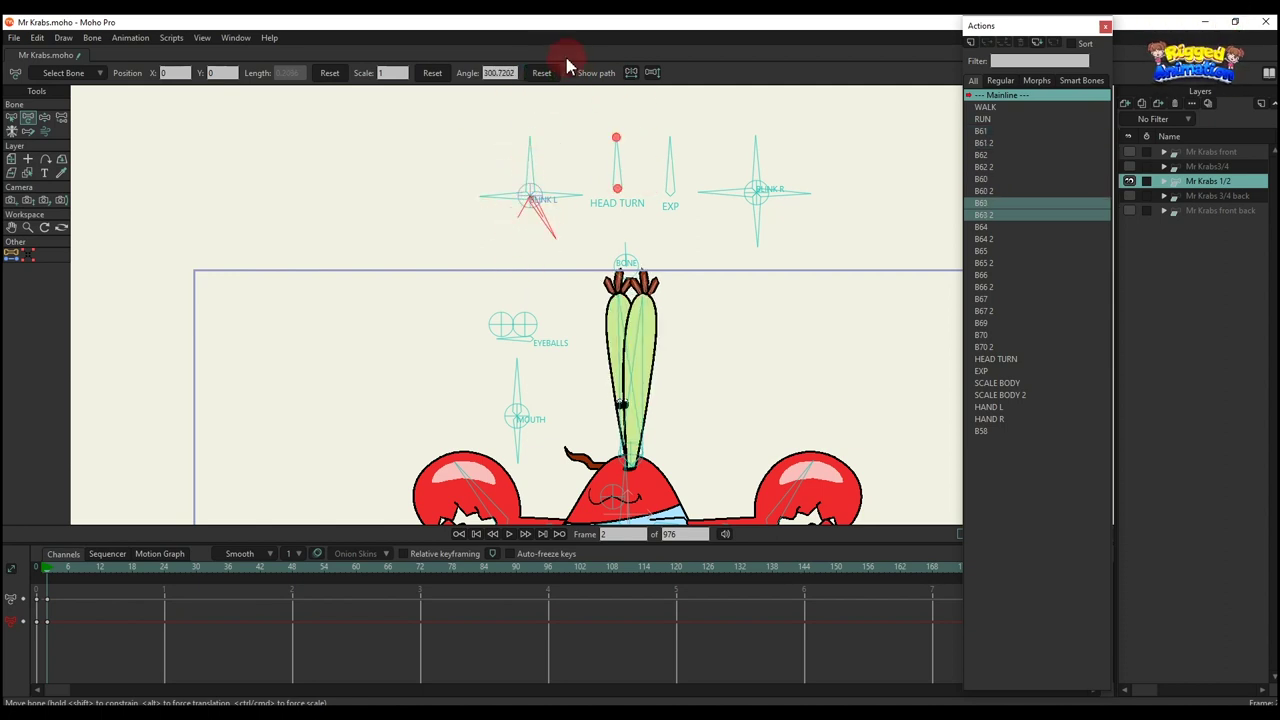
Test the HEAD TURN and EXP control bones above the 1/2 view's head
left_click_drag(535, 140, 577, 129)
left_click(541, 222)
left_click(676, 155)
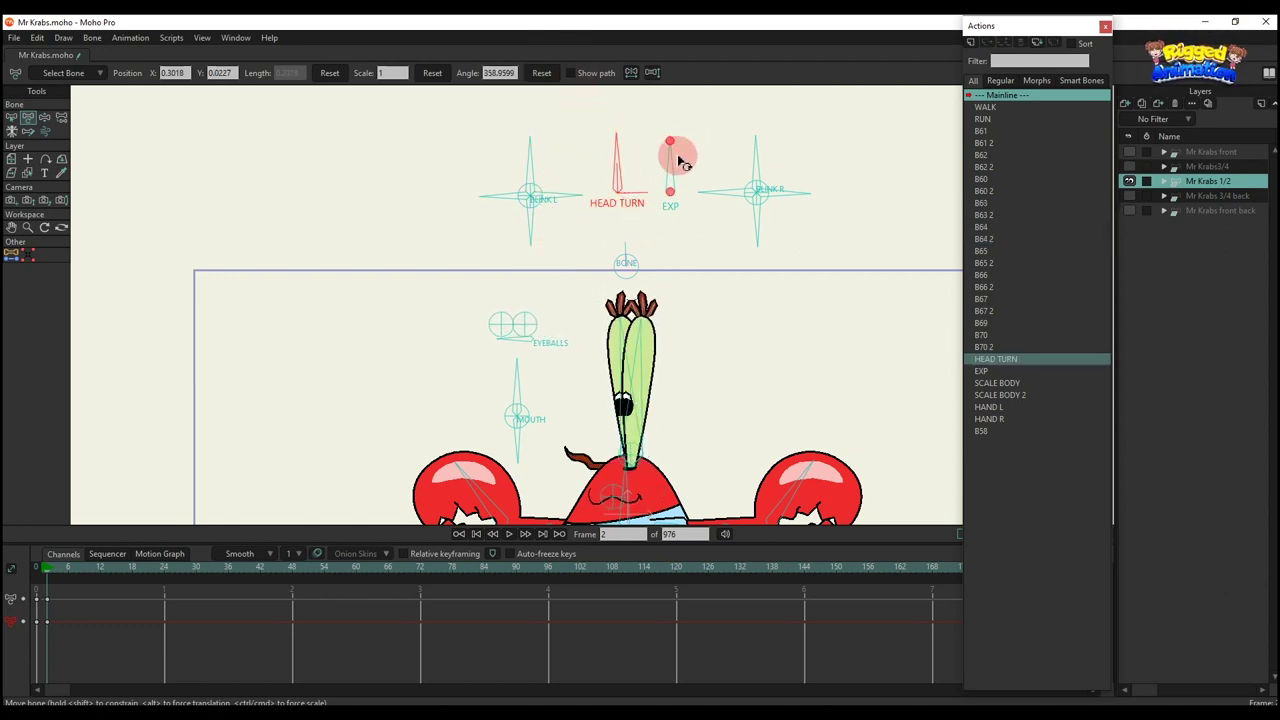
left_click(706, 212)
Rotate each BLINK R bone to test the other eye, resetting its angle each time, and delete the test keyframes
left_click_drag(763, 152, 590, 115)
left_click(545, 75)
left_click(723, 194)
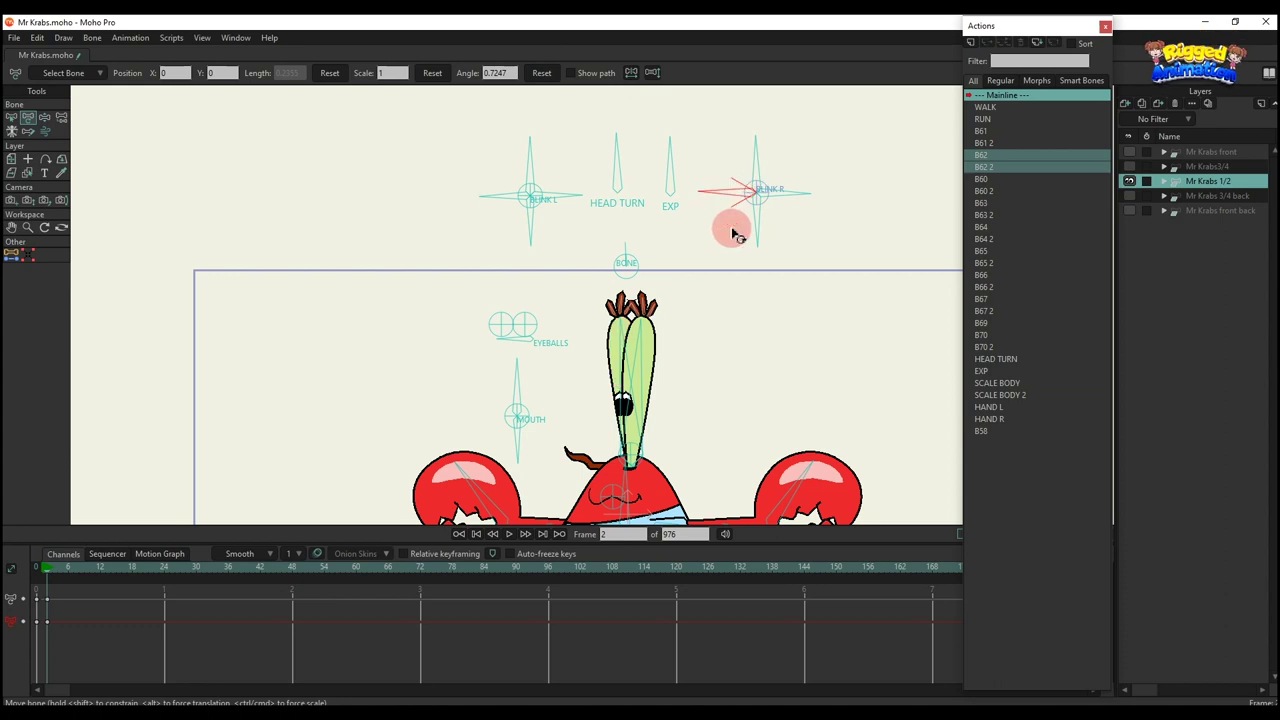
left_click_drag(731, 229, 860, 195)
left_click(545, 75)
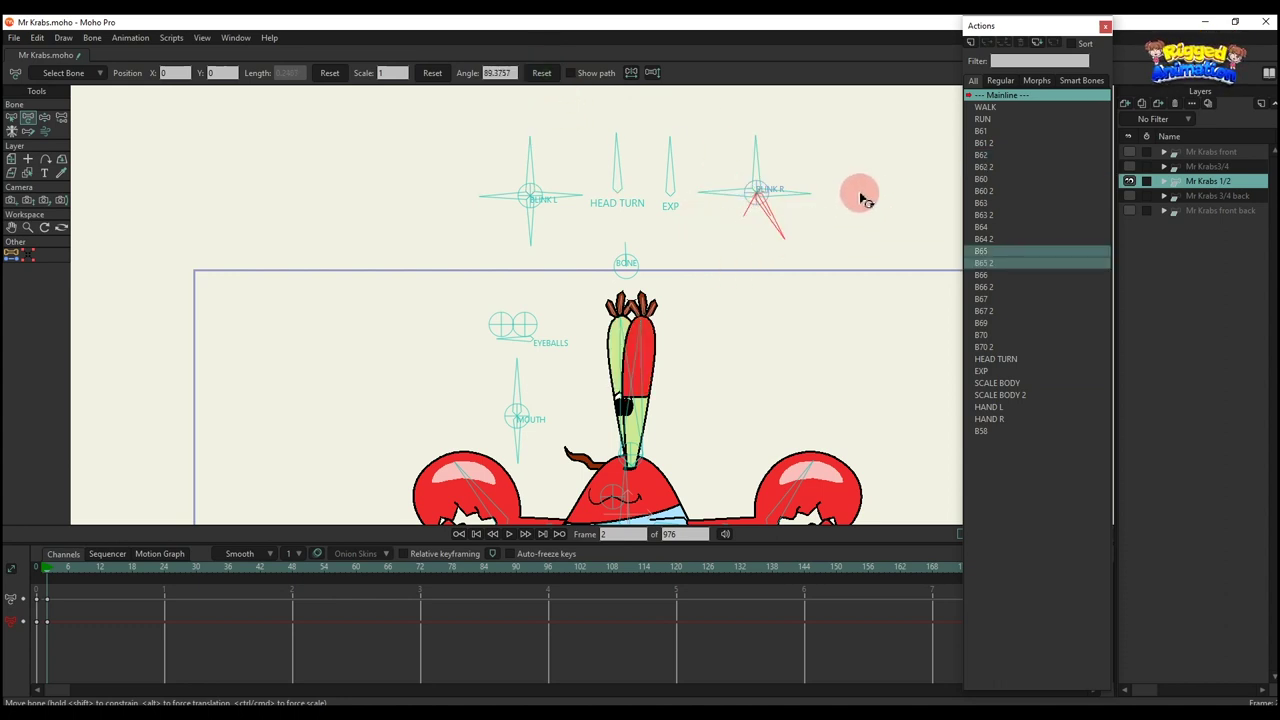
left_click(546, 76)
left_click_drag(777, 190, 370, 417)
left_click_drag(30, 580, 28, 575)
key("Delete")
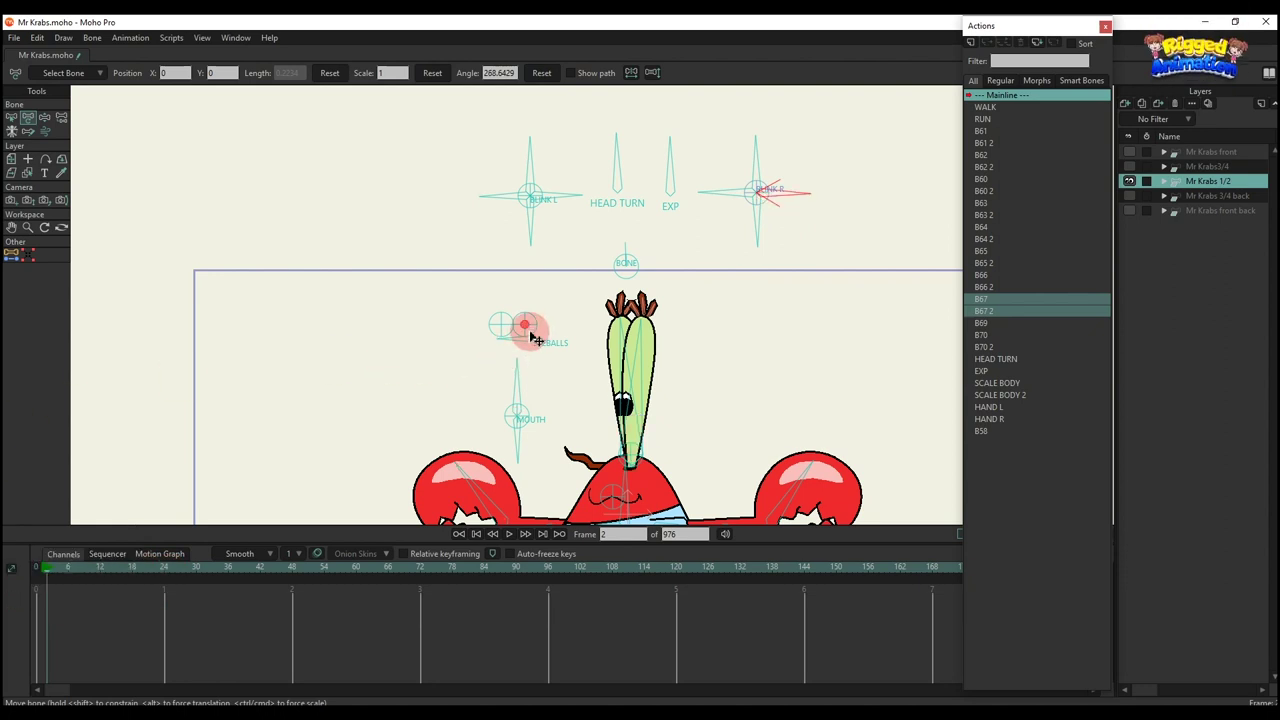
Move the two EYEBALLS bones to test the pupils, and undo both moves
left_click_drag(539, 340, 537, 335)
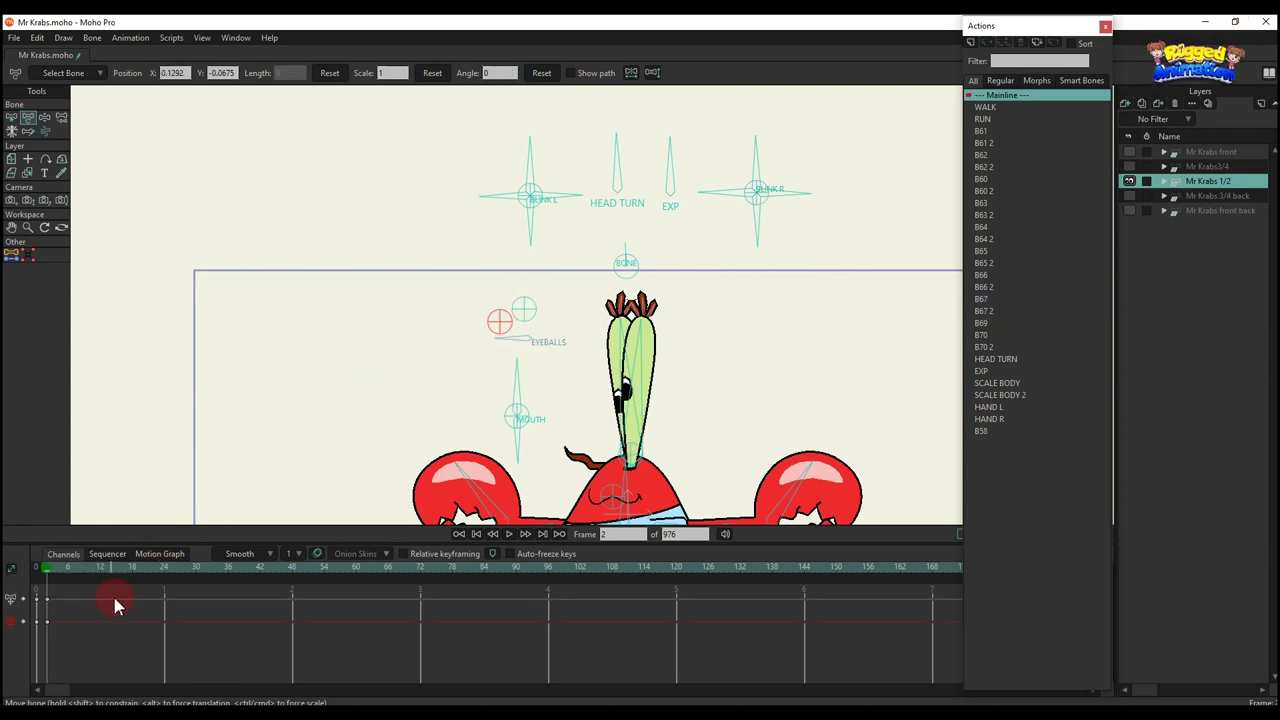
key("ctrl+z")
key("ctrl+z")
Rotate the MOUTH bones of the 1/2 view to test its mouth shapes
left_click_drag(520, 410, 476, 318)
scroll(480, 293, "up", 2)
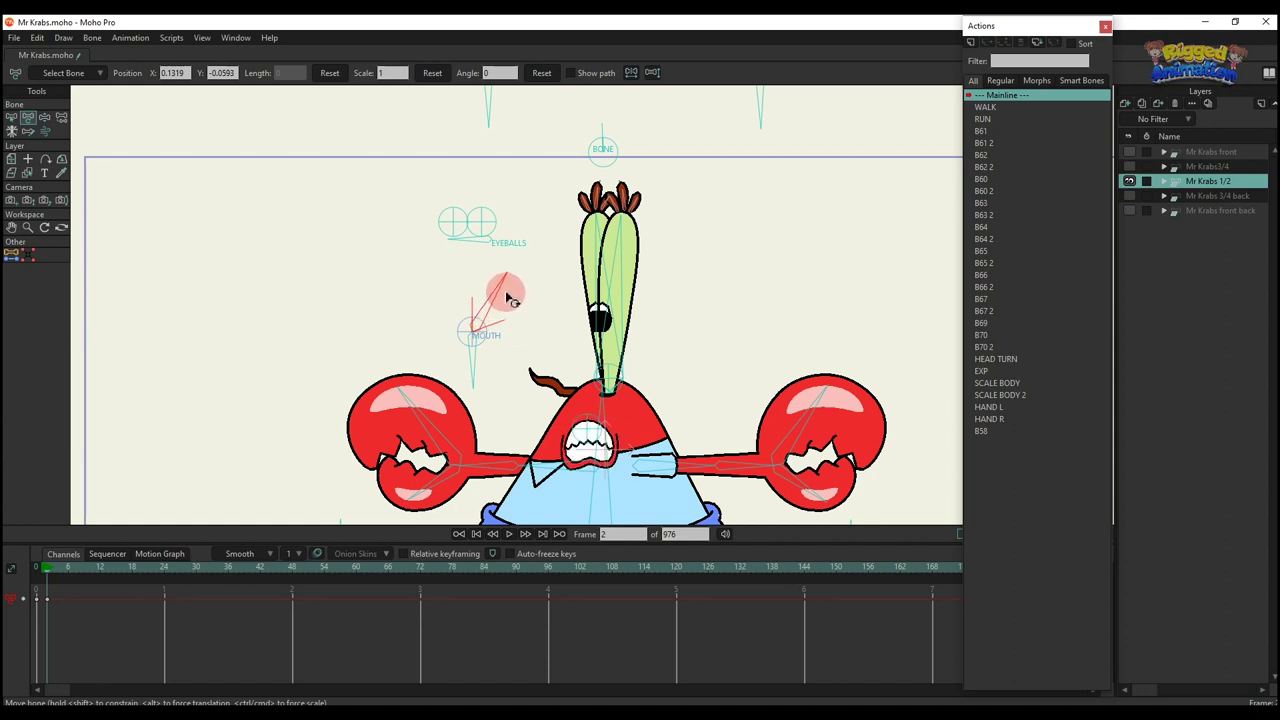
left_click(478, 356)
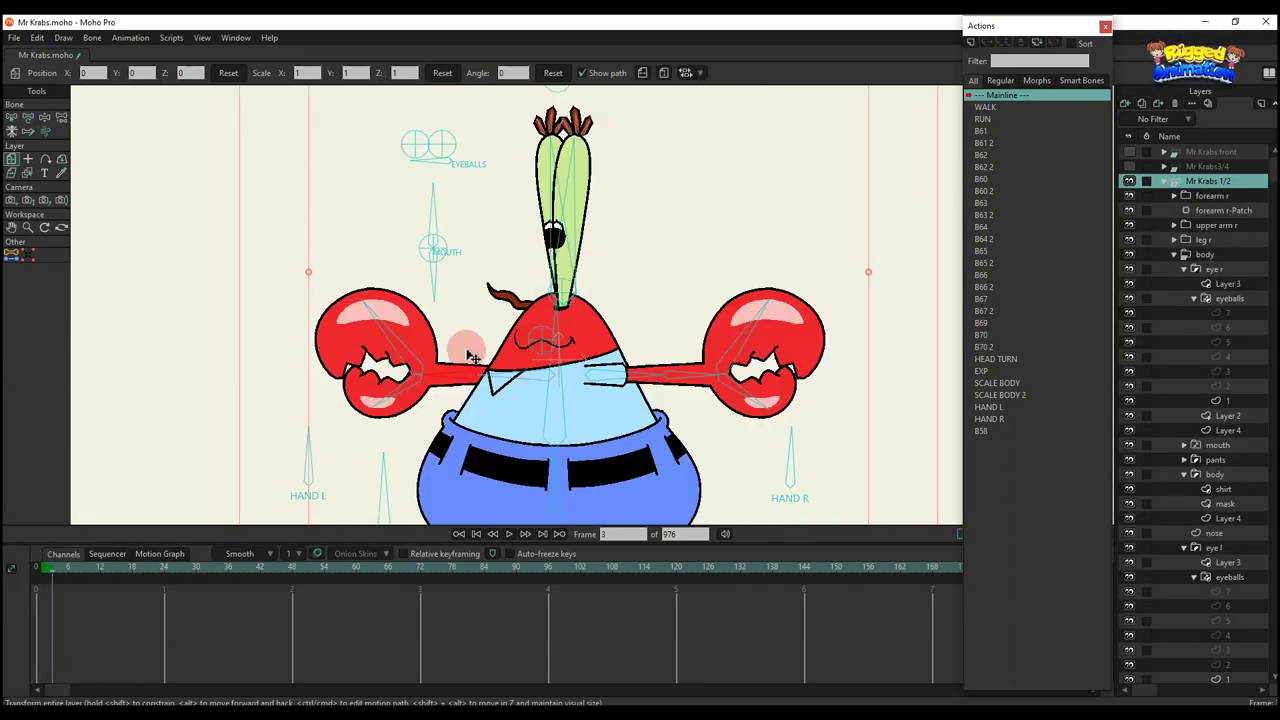
Bend the arm on the HAND L side and spread its claw to test the bones, and delete the test keyframes
scroll(447, 357, "up", 3)
scroll(447, 357, "up", 2)
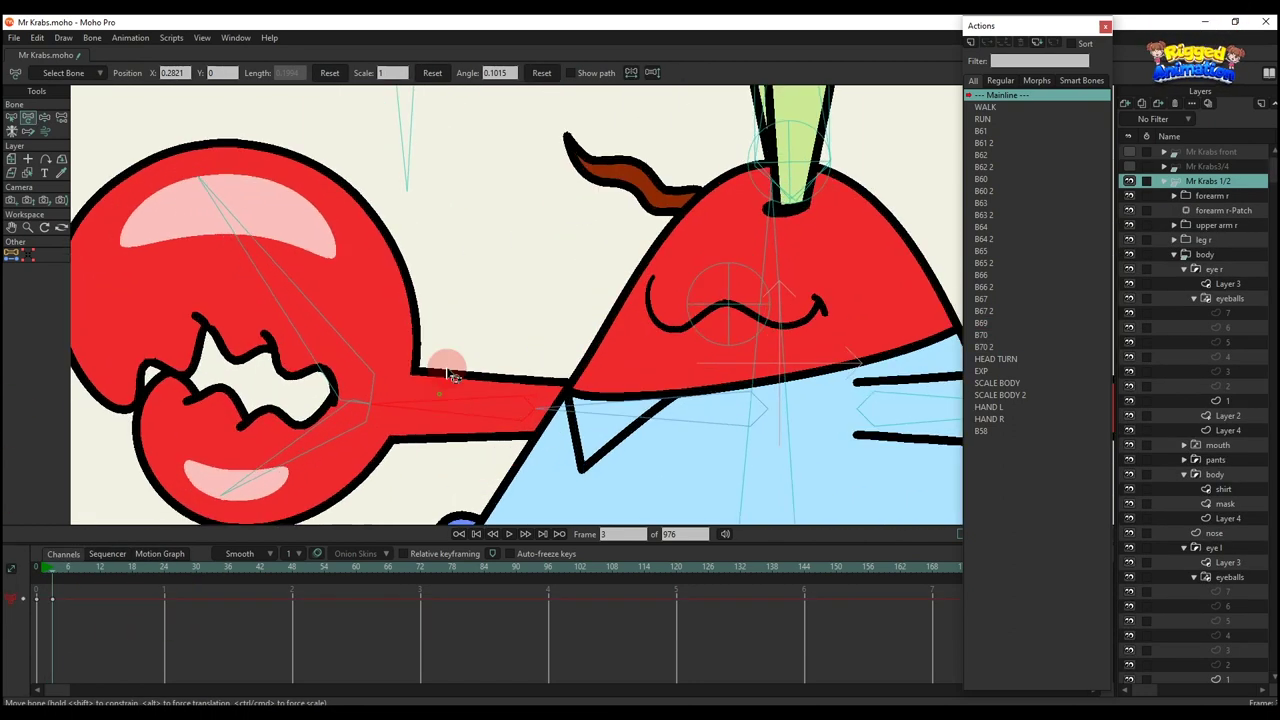
left_click_drag(449, 366, 408, 337)
scroll(408, 337, "down", 2)
mouse_move(352, 287)
left_mouse_down()
mouse_move(426, 283)
mouse_move(363, 280)
left_mouse_up()
left_click_drag(346, 379, 404, 408)
left_click_drag(362, 303, 351, 413)
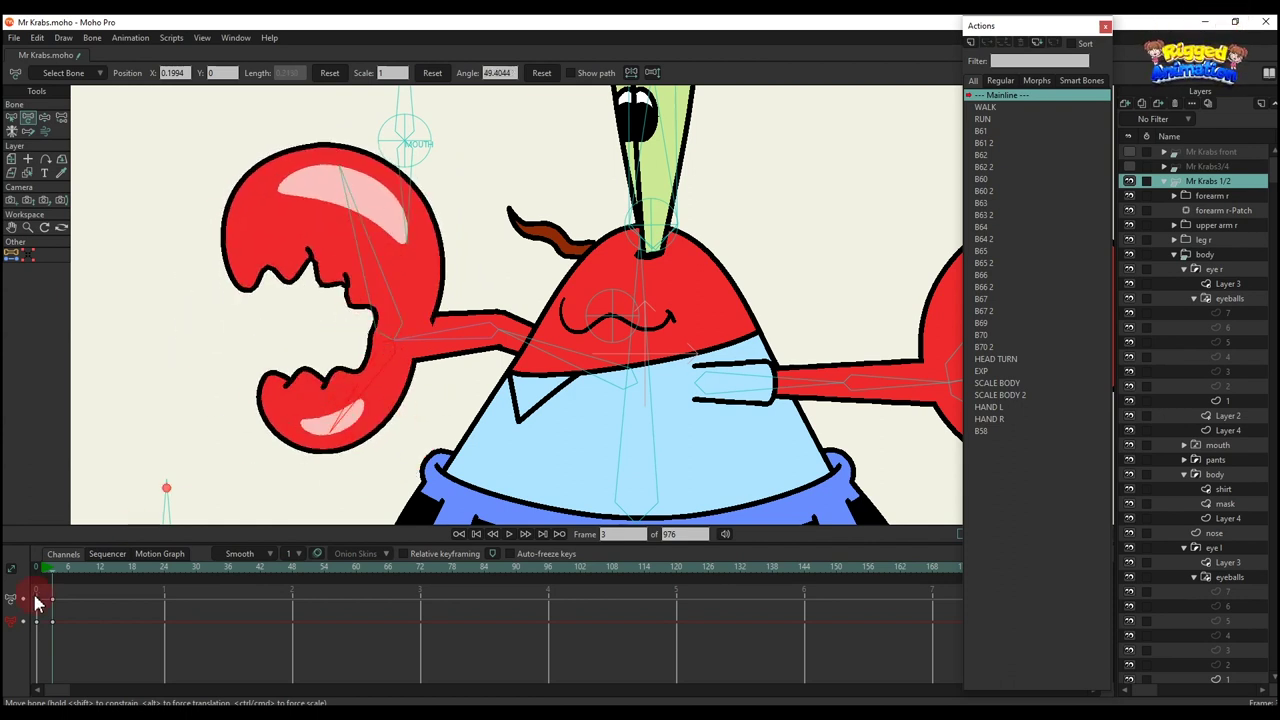
key("Delete")
Bend the arm on the HAND R side and rotate its forearm and claw as a test, and delete the test keyframes
left_click_drag(604, 379, 196, 374)
left_click_drag(498, 380, 445, 450)
scroll(522, 412, "down", 5)
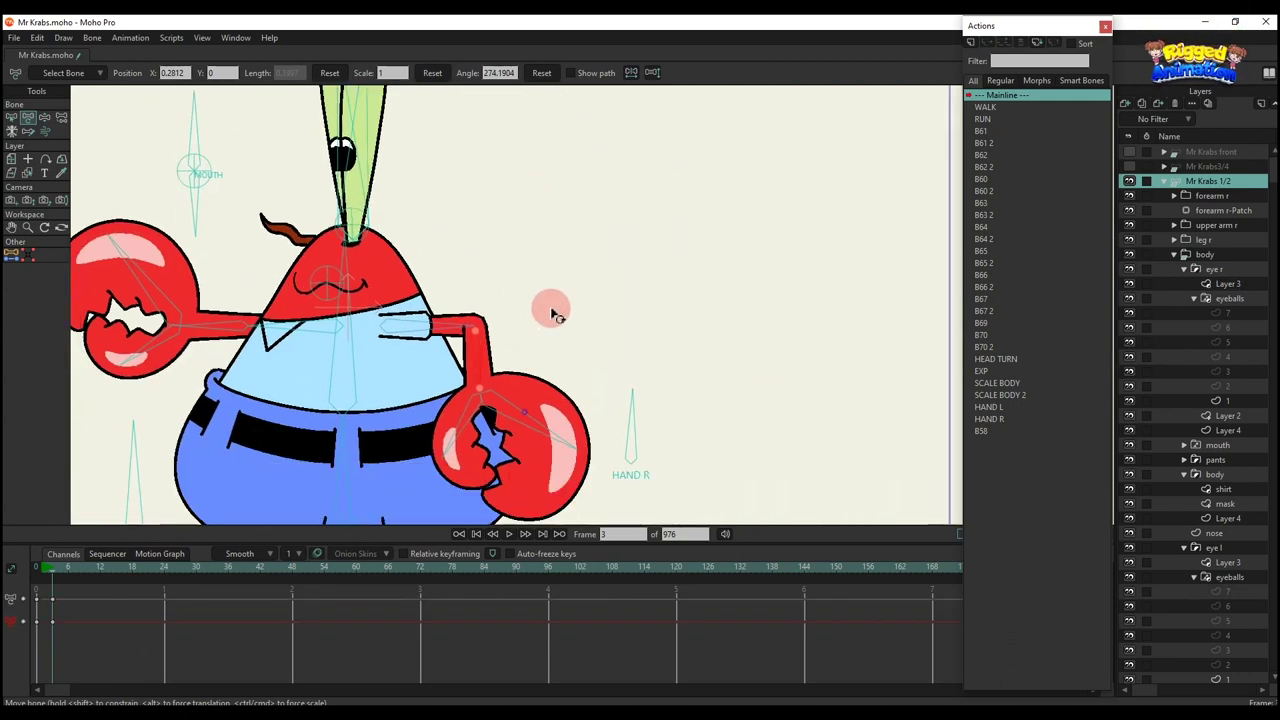
scroll(495, 462, "up", 4)
left_click_drag(538, 405, 530, 312)
left_click_drag(465, 387, 660, 168)
left_click_drag(23, 518, 24, 516)
key("Delete")
Raise both arms of the 1/2 view and rotate the HAND R bone to test the claw control
scroll(470, 326, "down", 4)
left_click_drag(470, 326, 580, 318)
mouse_move(618, 270)
left_mouse_down()
mouse_move(577, 318)
mouse_move(642, 264)
left_mouse_up()
left_click_drag(828, 425, 425, 328)
mouse_move(568, 289)
left_mouse_down()
mouse_move(572, 258)
mouse_move(570, 272)
left_mouse_up()
left_click_drag(577, 318, 350, 220)
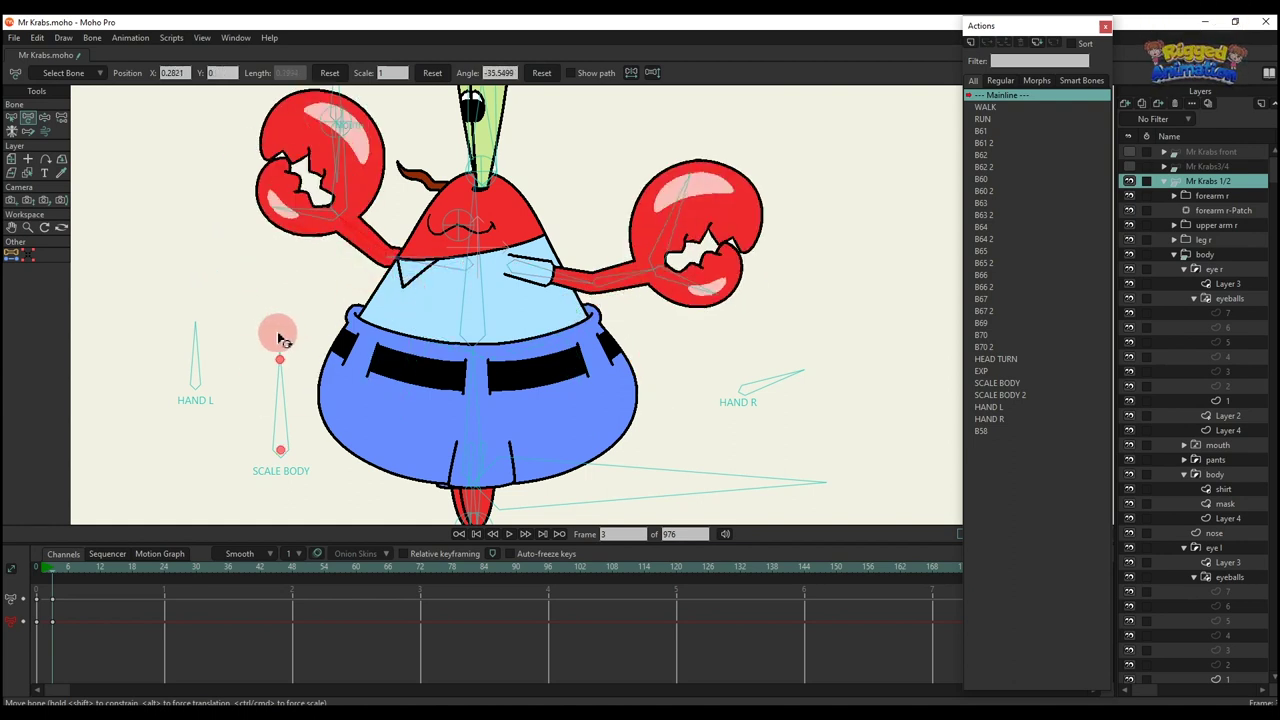
left_click(826, 413)
Fold both arms across the belly of the 1/2 view, and delete the test keyframes
left_click_drag(670, 325, 480, 330)
left_click_drag(355, 218, 405, 279)
left_click_drag(535, 302, 467, 358)
left_click_drag(101, 618, 23, 567)
scroll(452, 393, "down", 2)
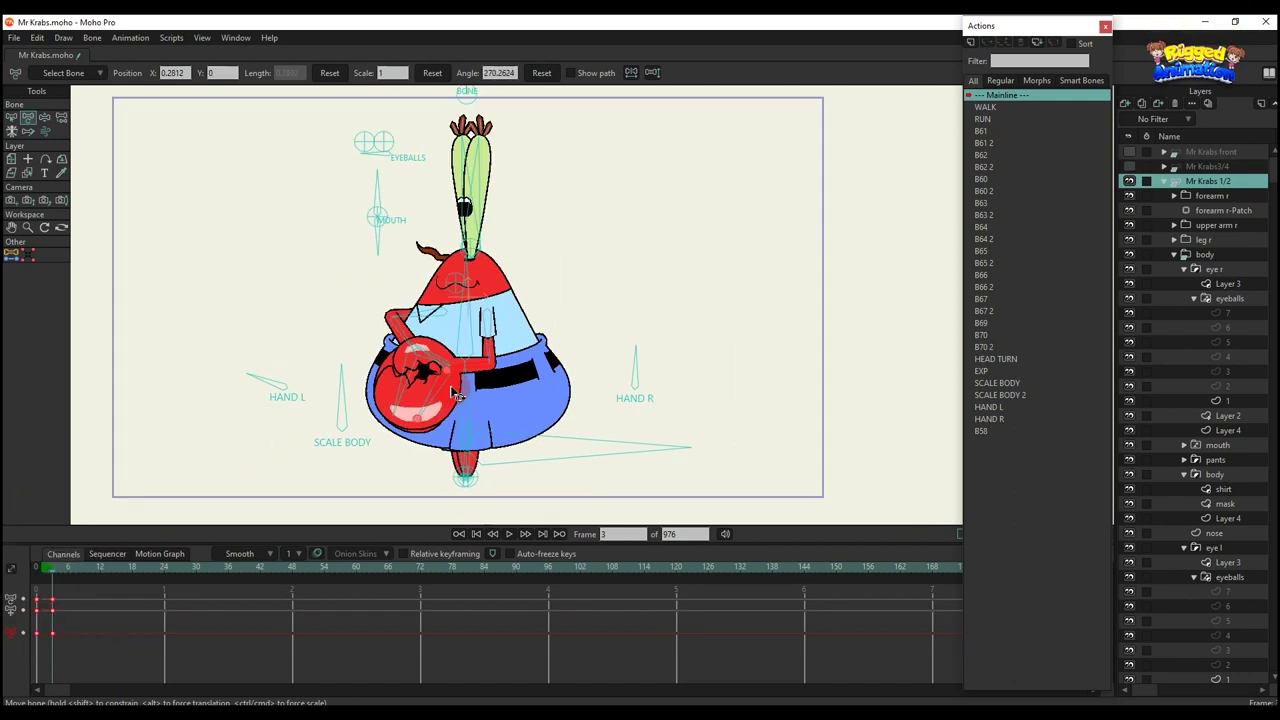
key("Delete")
Move the upper-body bone to test tilting the torso of the 1/2 view, and delete the test keyframes
scroll(498, 432, "up", 2)
left_click_drag(457, 284, 513, 314)
left_click_drag(6, 571, 8, 569)
key("Delete")
Rotate the SCALE BODY bone to test scaling the 1/2 body, and delete the test keyframes
left_click_drag(269, 383, 298, 369)
left_click_drag(153, 634, 6, 514)
key("Delete")
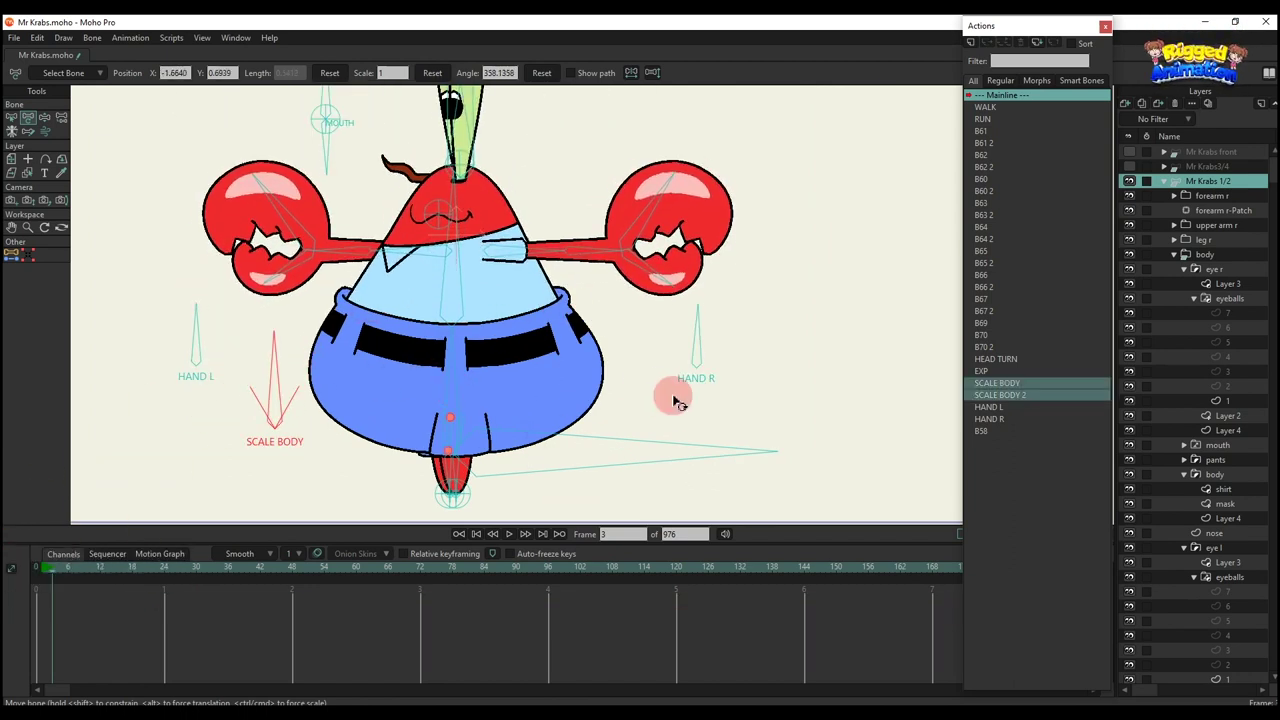
Move the large root bone to test shifting the 1/2 body over its feet, and delete the test keyframes
scroll(640, 399, "down", 2)
left_click_drag(545, 421, 512, 400)
key("Delete")
left_click_drag(610, 367, 575, 390)
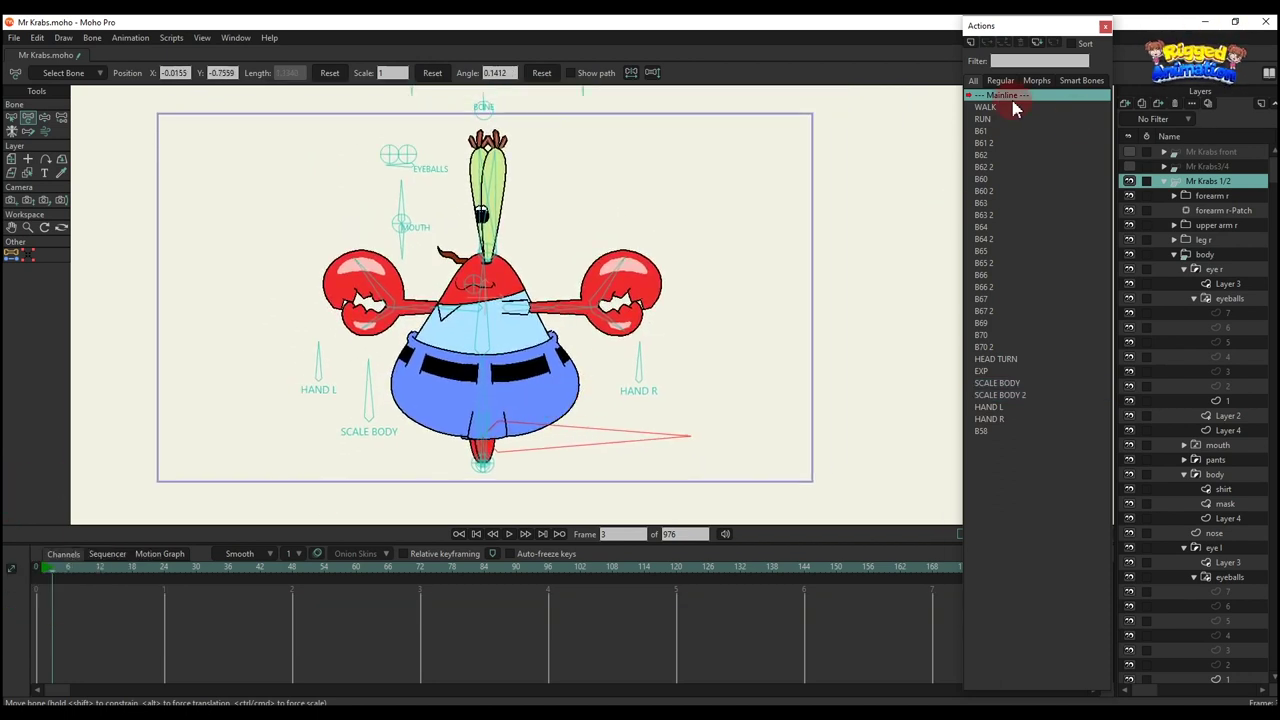
Insert a reference to the WALK action at frame 3 of the 1/2 view and play it back
left_click(998, 108)
left_click(986, 44)
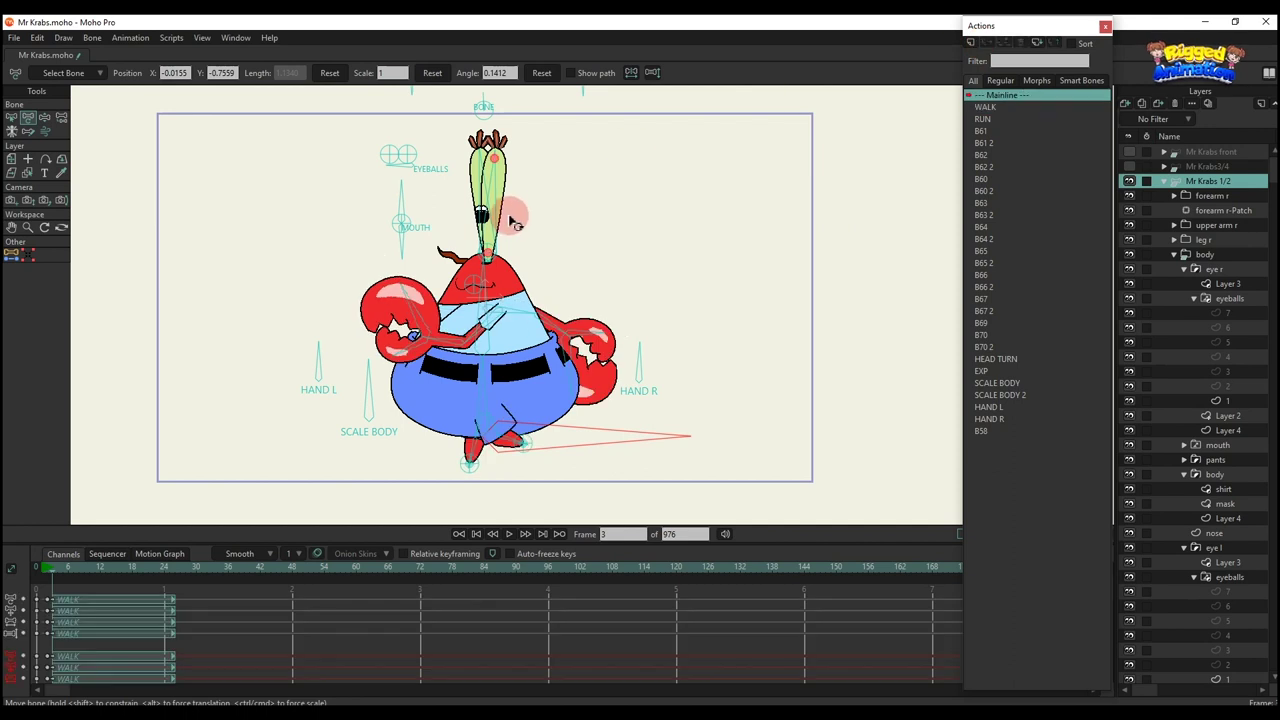
key("space")
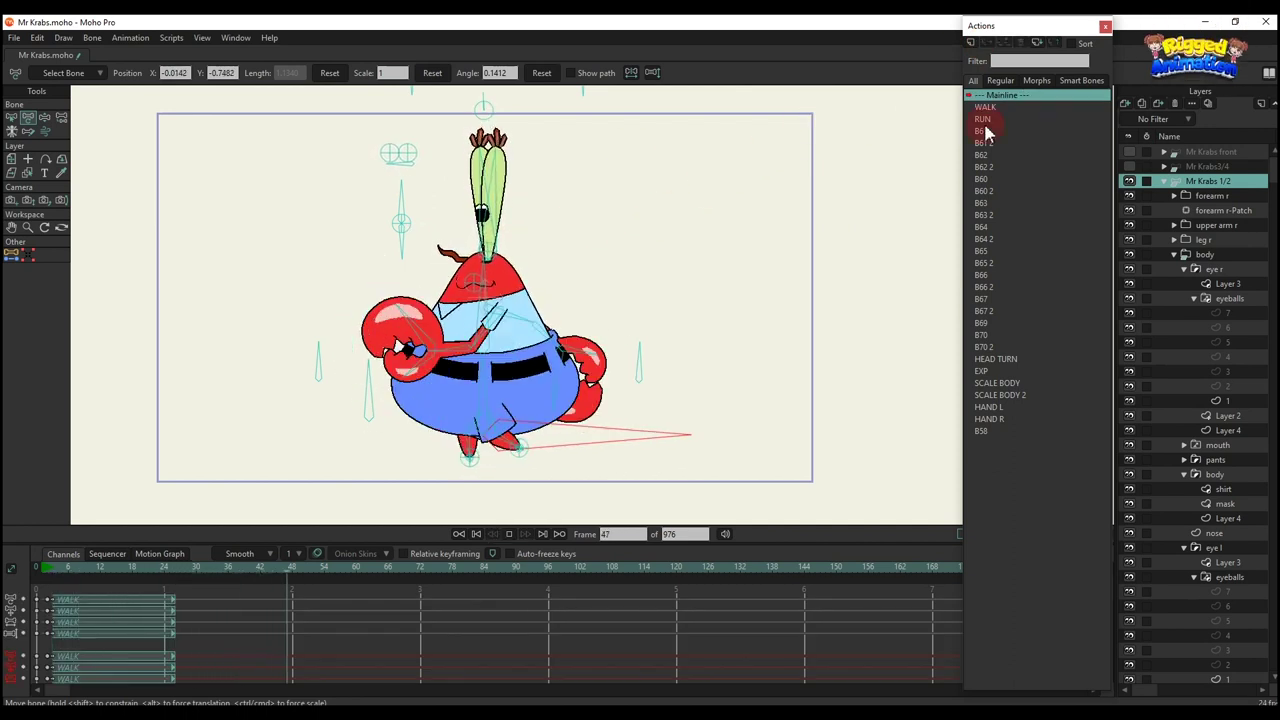
key("space")
Insert a reference to the RUN action at frame 53, play it back, and delete all WALK and RUN keyframes
left_click(982, 119)
left_click(986, 44)
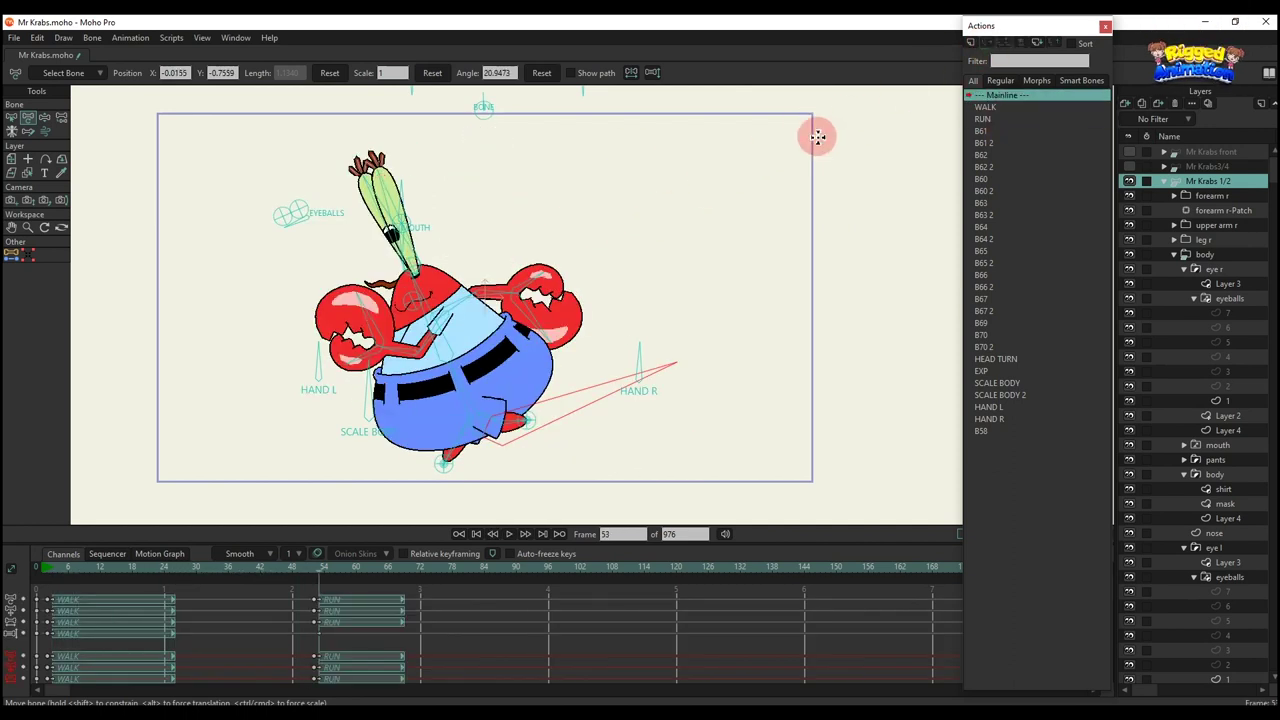
key("space")
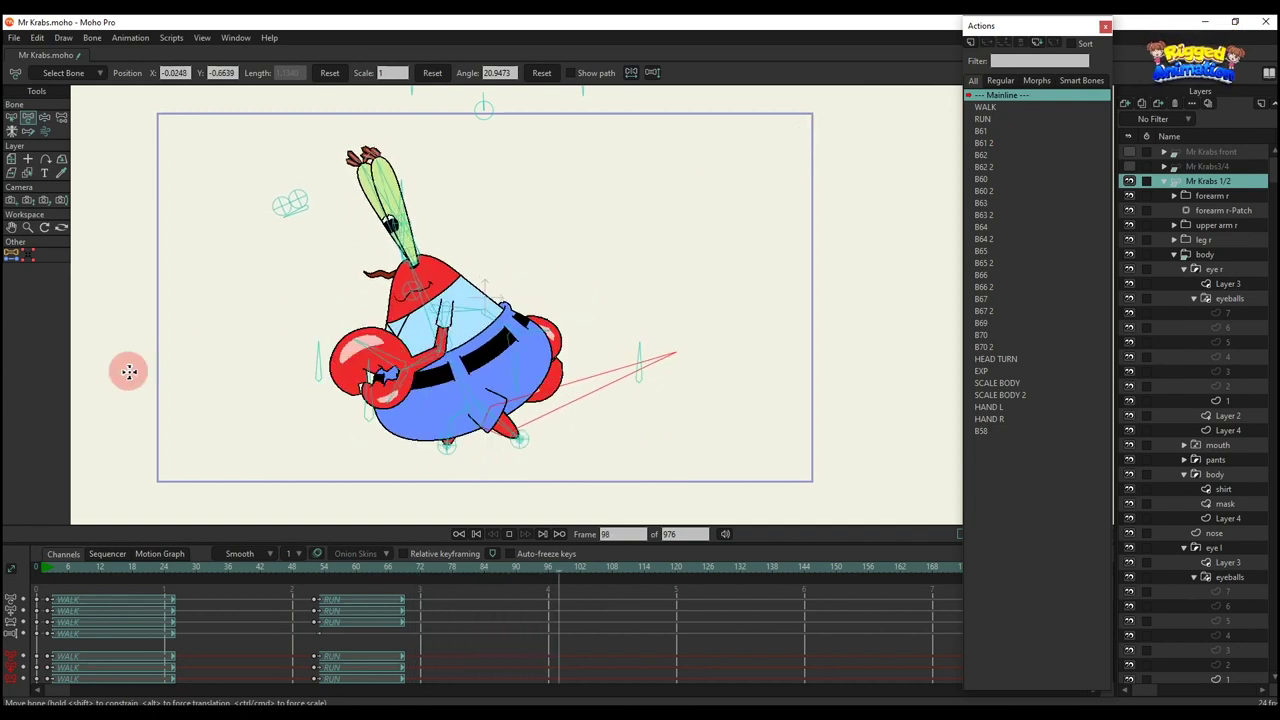
key("space")
left_click_drag(456, 688, 20, 592)
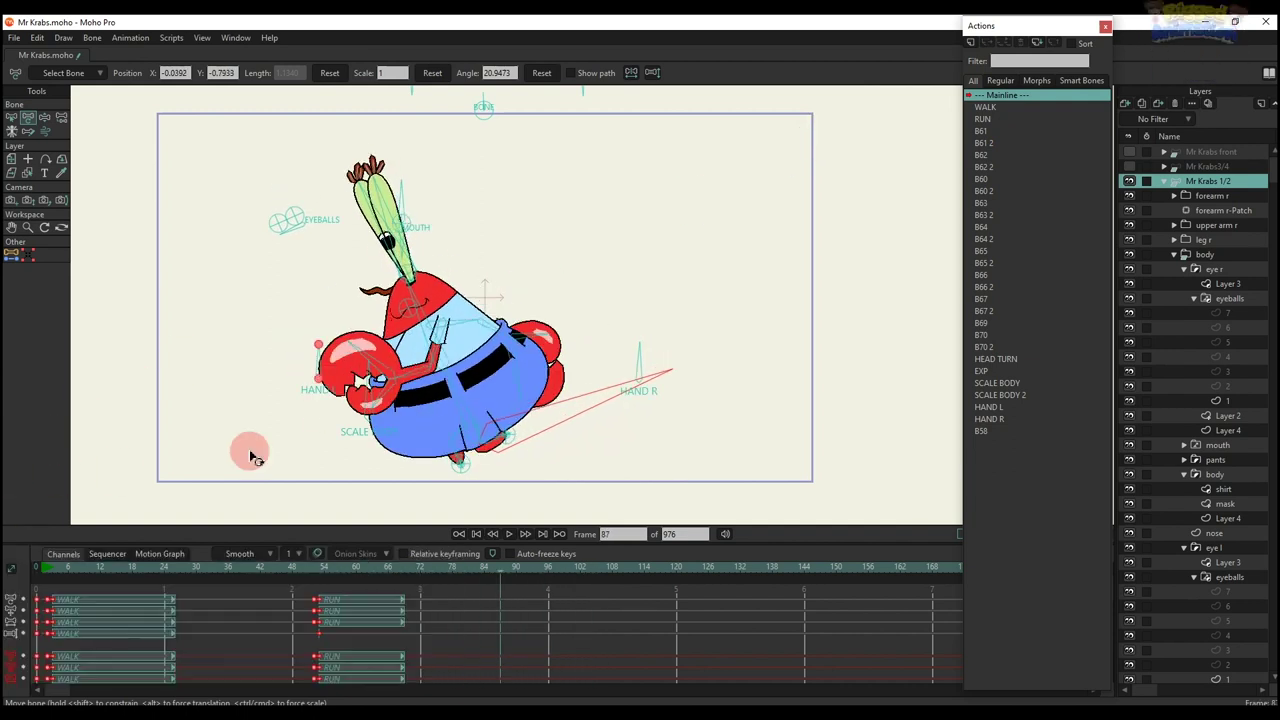
key("Delete")
Collapse and hide the Mr Krabs 1/2 layer, show and select the Mr Krabs 3/4 back layer, and go to frame 1
left_click(1163, 182)
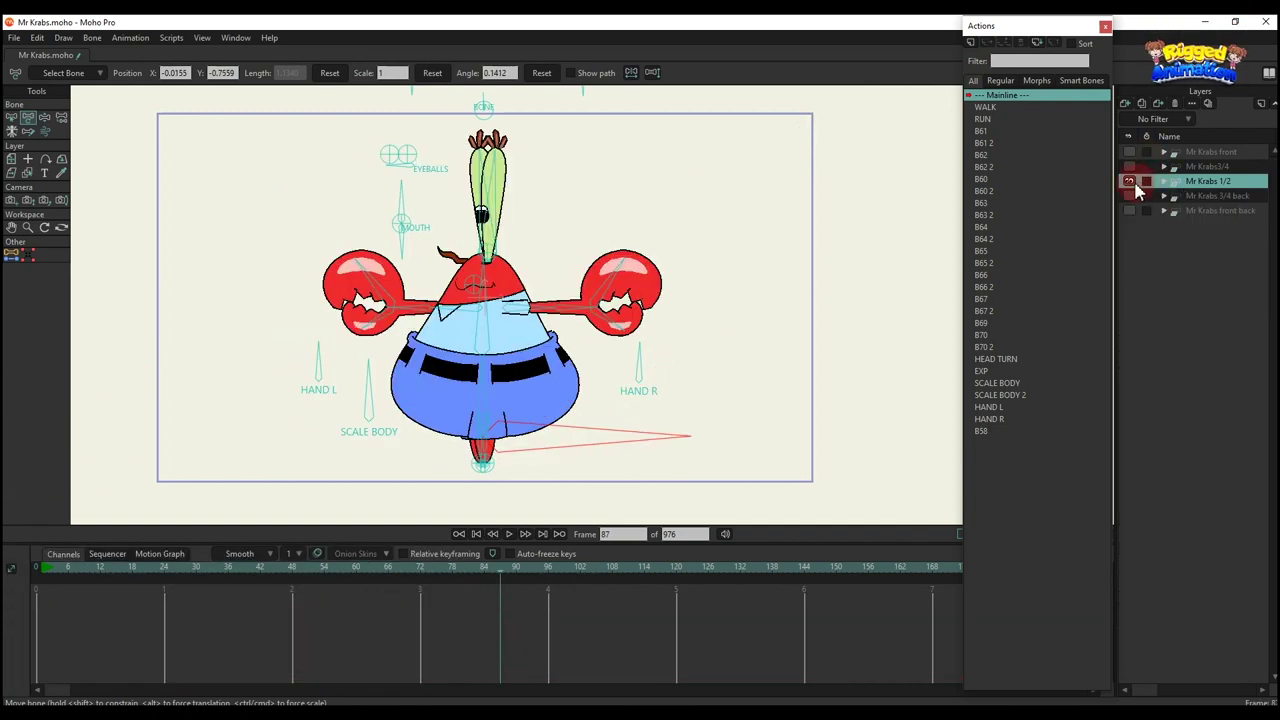
left_click(1131, 182)
left_click(1131, 196)
left_click(1210, 196)
left_click_drag(188, 416, 199, 442)
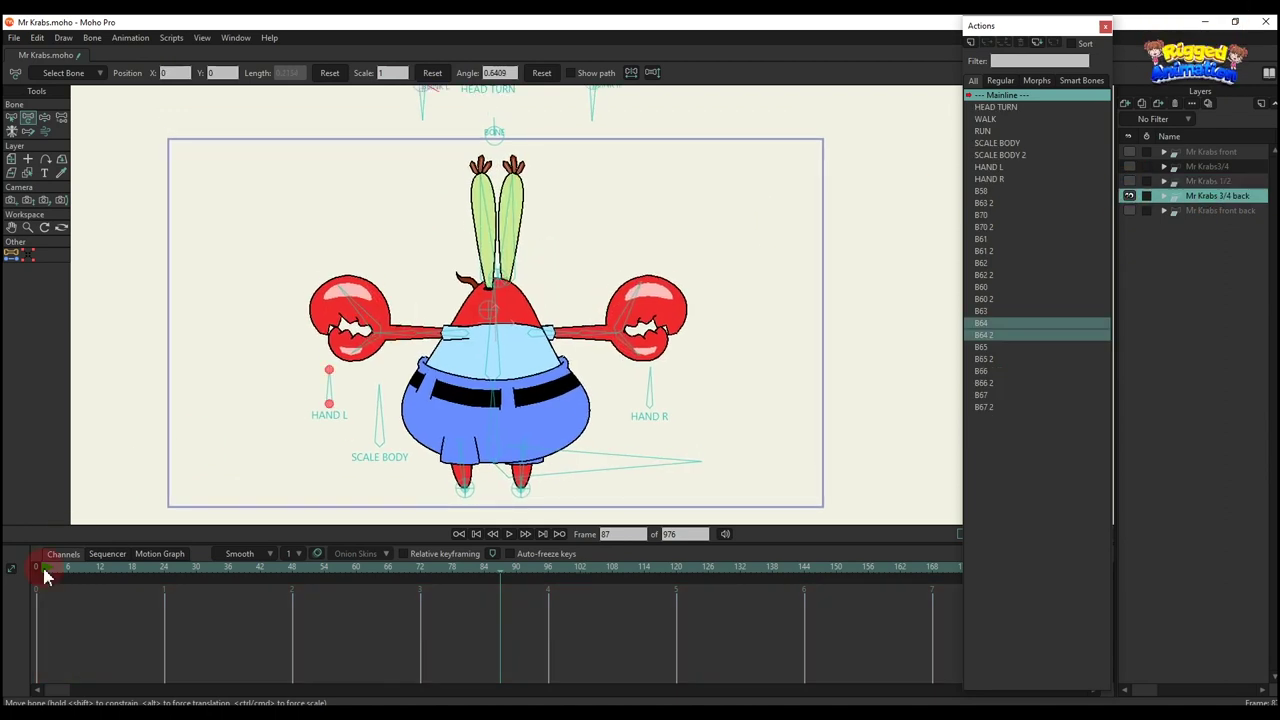
scroll(382, 342, "down", 4)
Rotate the BLINK L bones and the HEAD TURN bone of the 3/4 back view as a test, resetting their angles
scroll(414, 248, "up", 5)
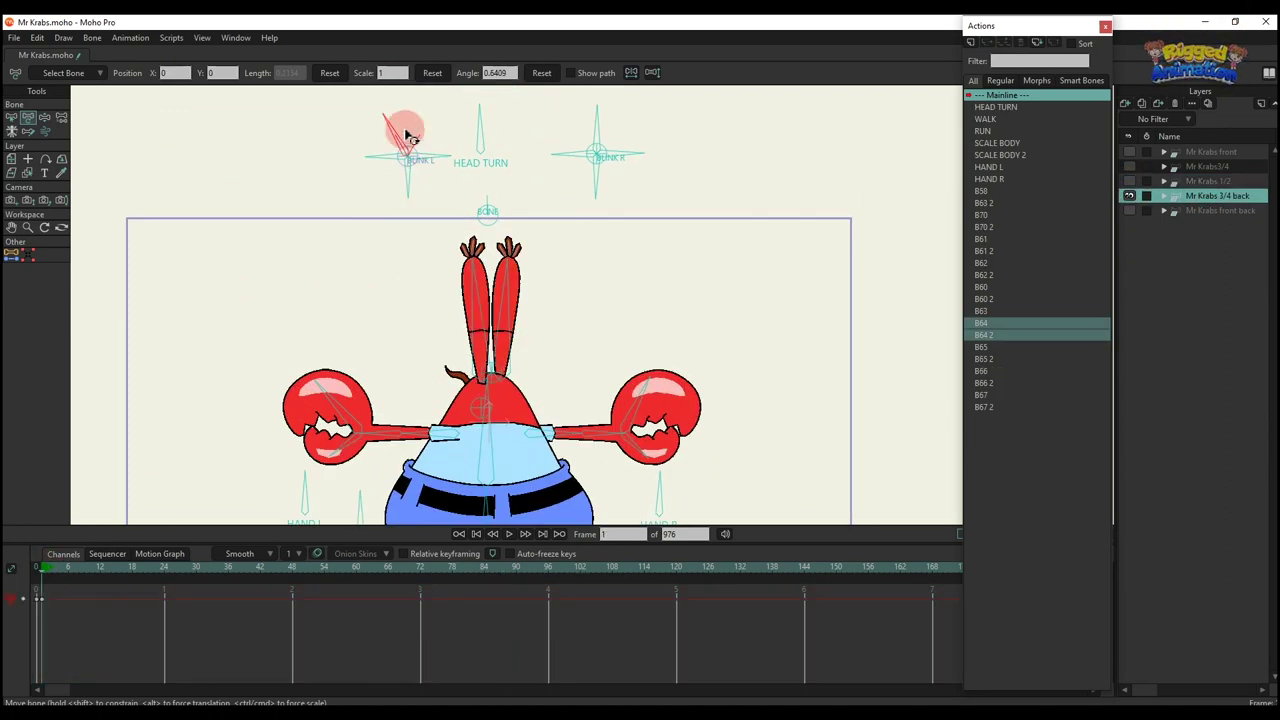
left_click_drag(407, 135, 495, 95)
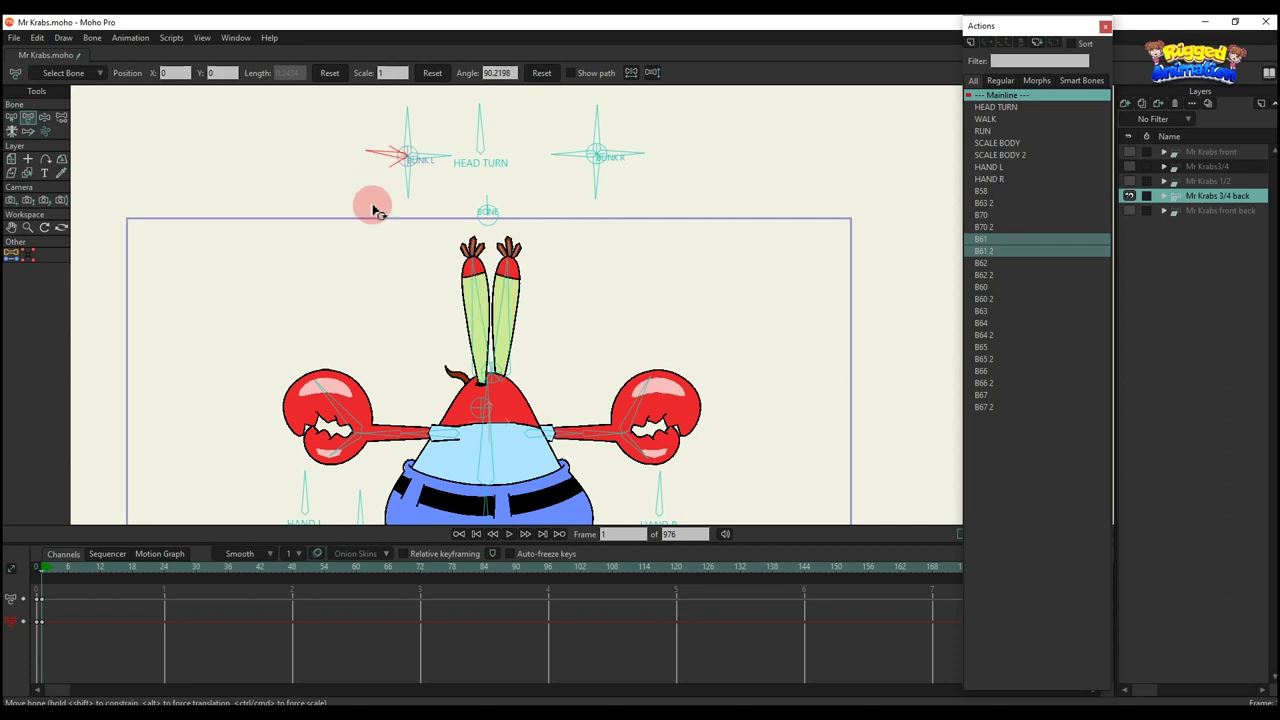
left_click_drag(373, 206, 421, 210)
left_click(536, 75)
left_click(556, 73)
left_click(550, 75)
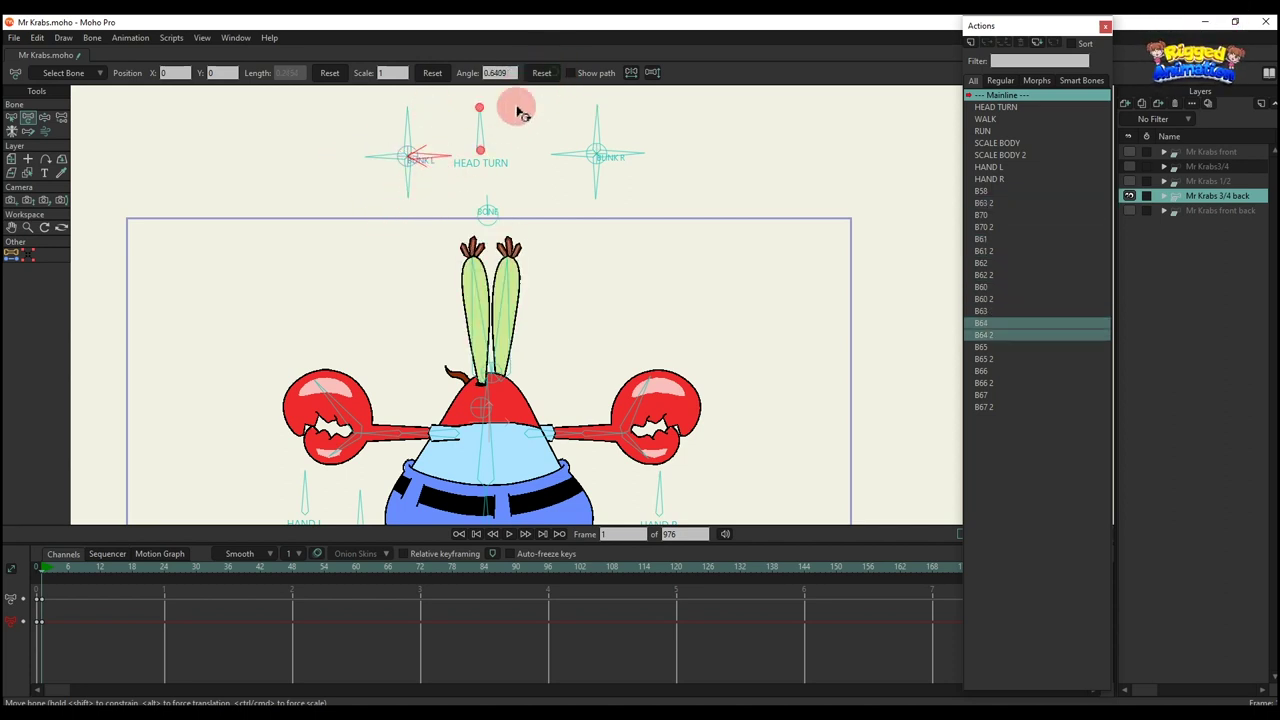
left_click_drag(497, 133, 451, 94)
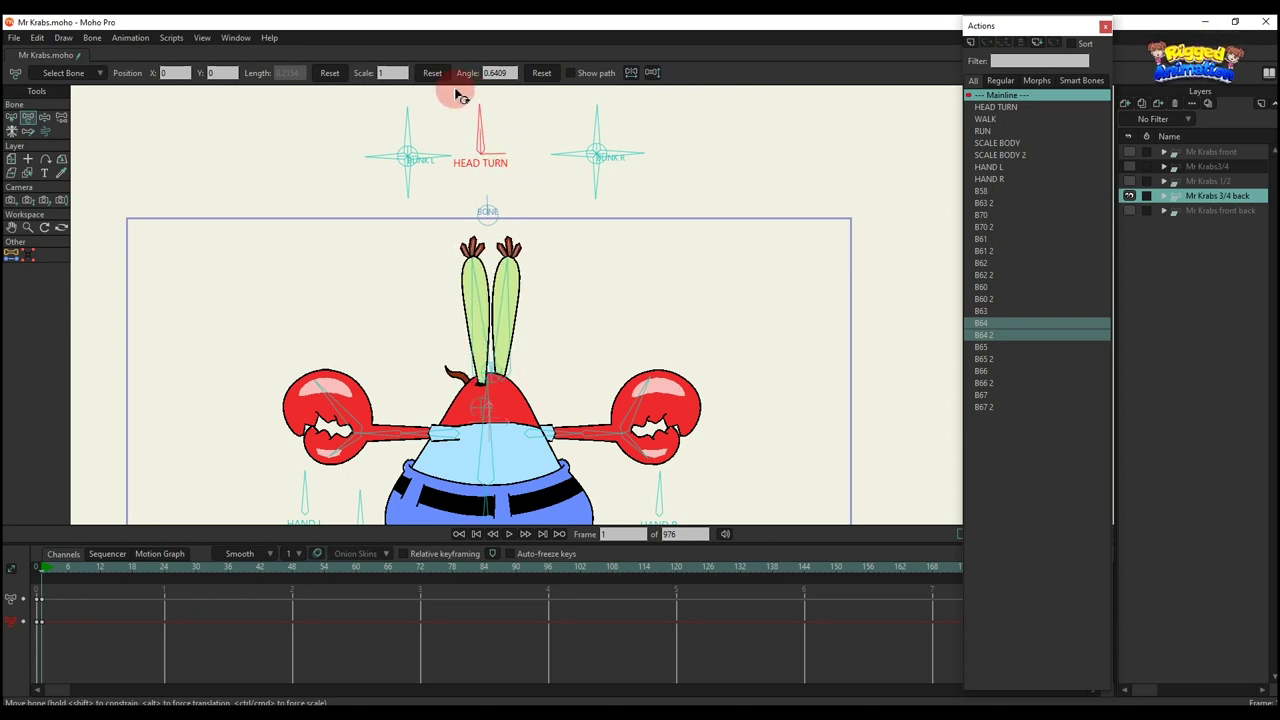
Rotate each BLINK R bone of the 3/4 back view to test the other eye, resetting its angle each time
left_click_drag(585, 130, 606, 237)
left_click(541, 73)
left_click(541, 73)
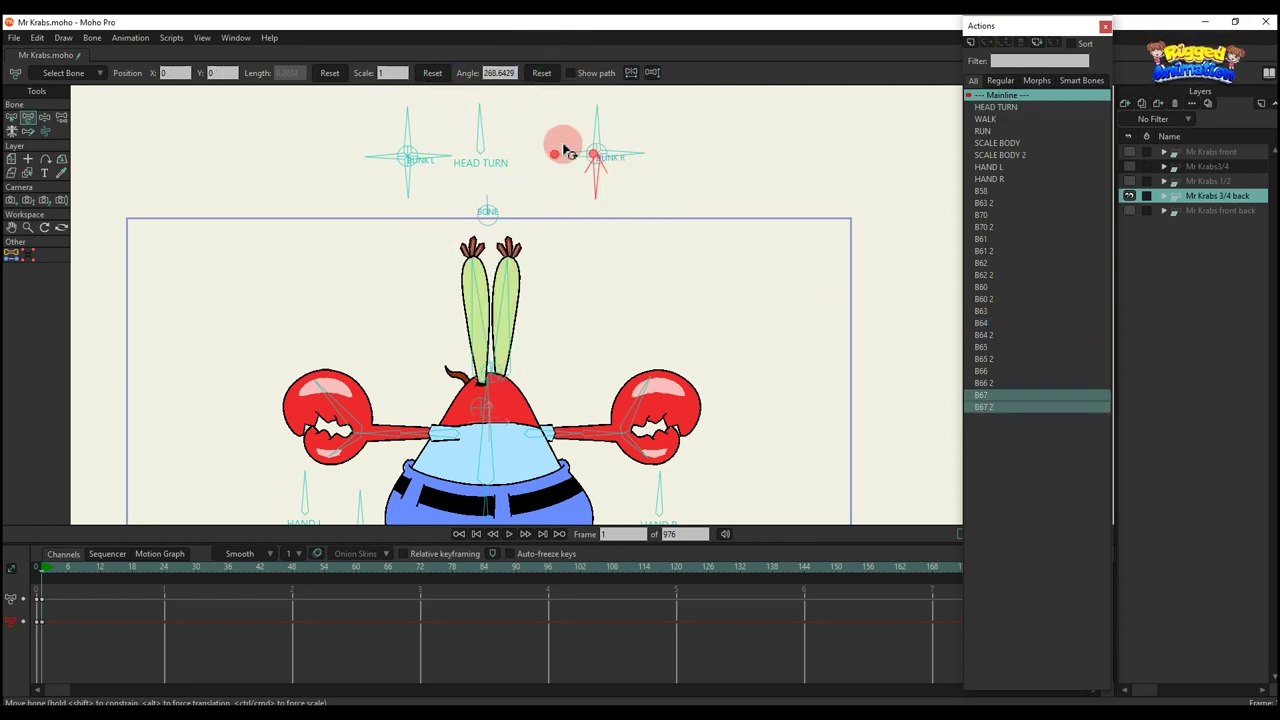
left_click_drag(570, 125, 560, 175)
left_click(537, 80)
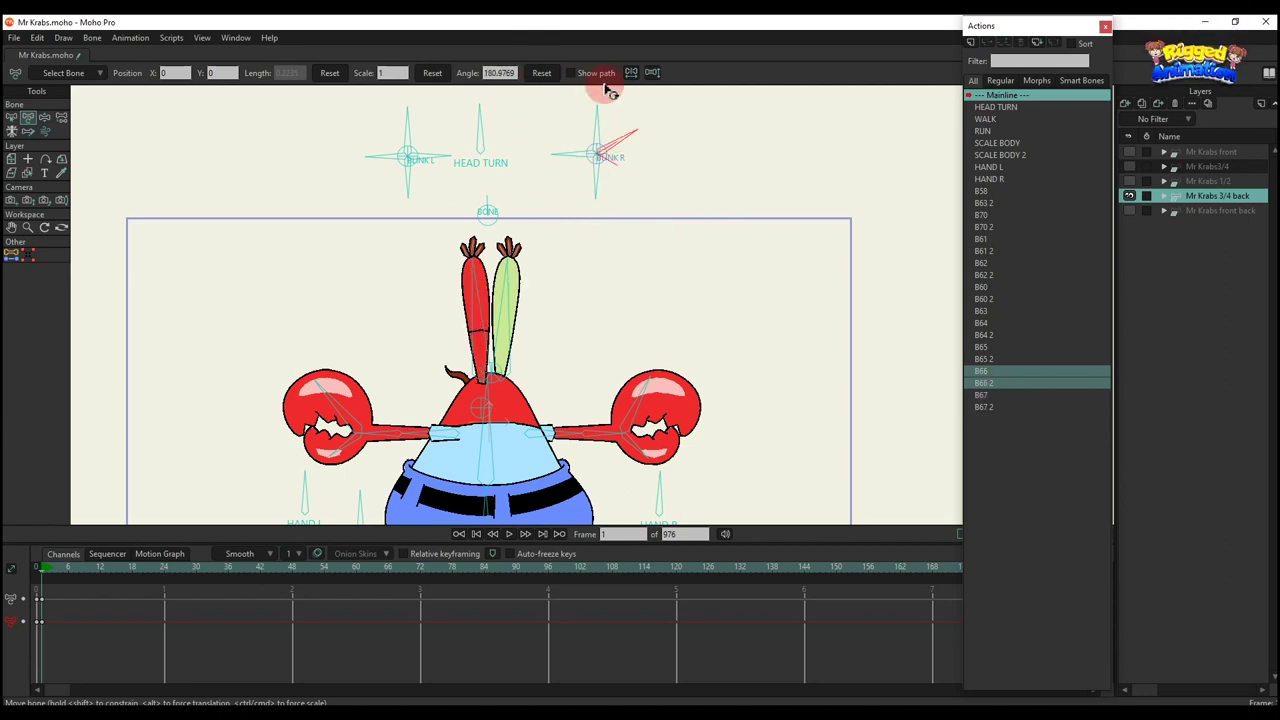
left_click_drag(607, 90, 545, 119)
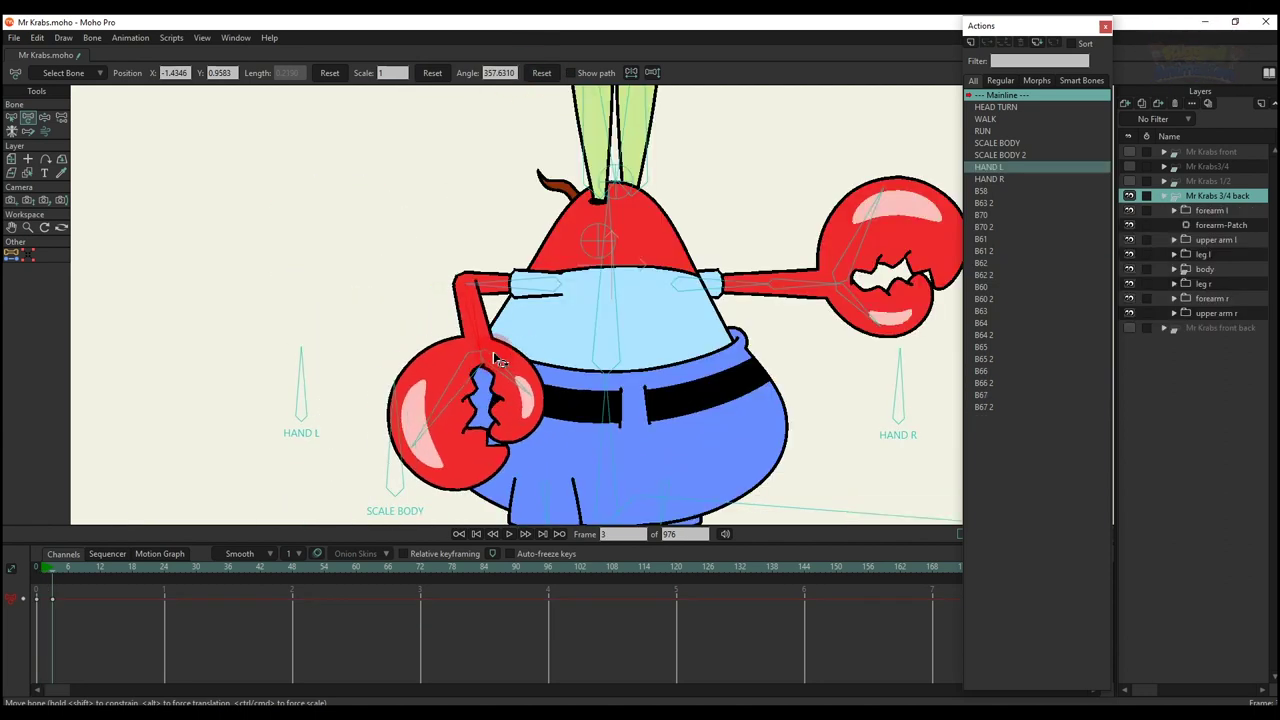
Pose both arms of the 3/4 back view, change the claws with the HAND L and HAND R bones, and delete the test keyframes
left_click_drag(737, 309, 758, 290)
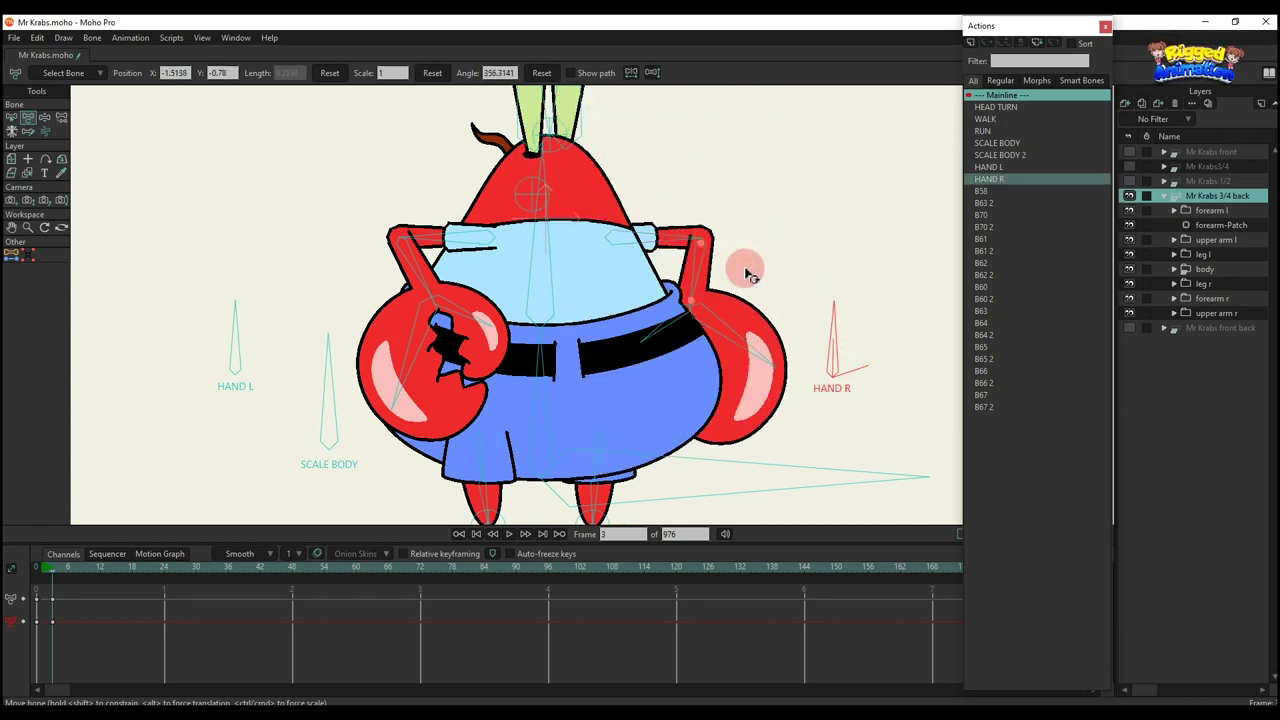
left_click_drag(836, 337, 752, 246)
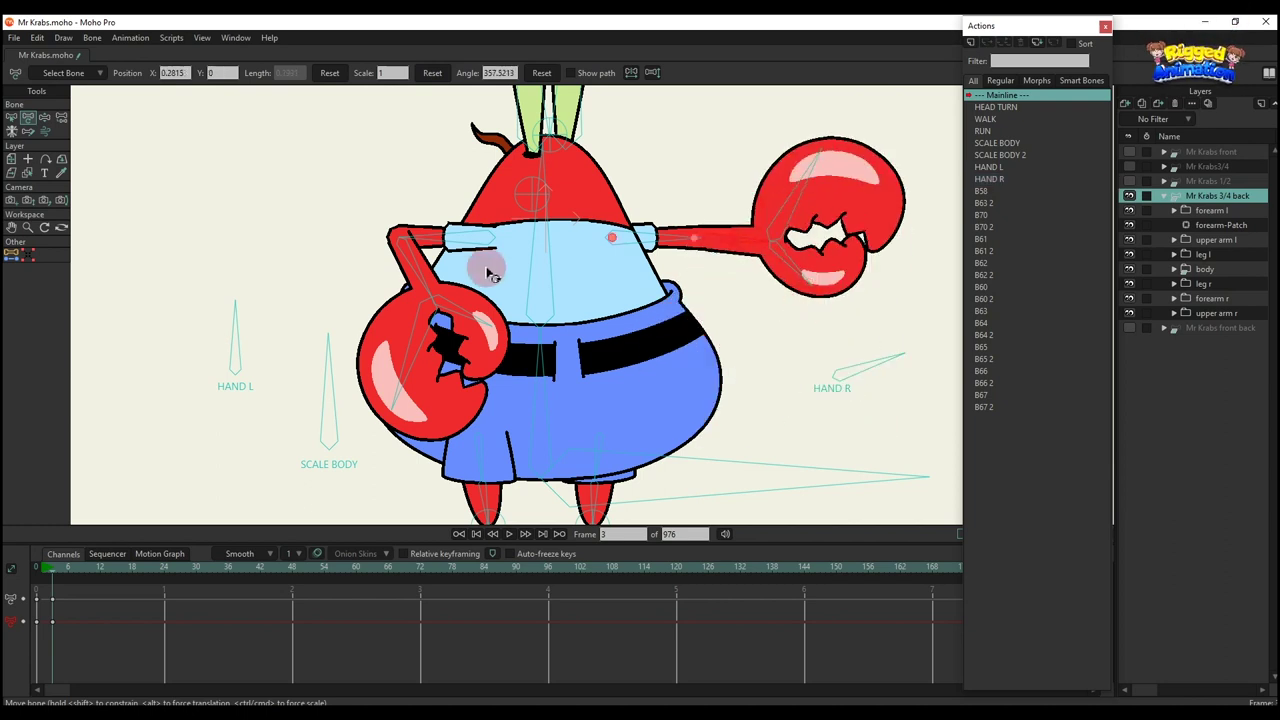
left_click_drag(490, 275, 605, 248)
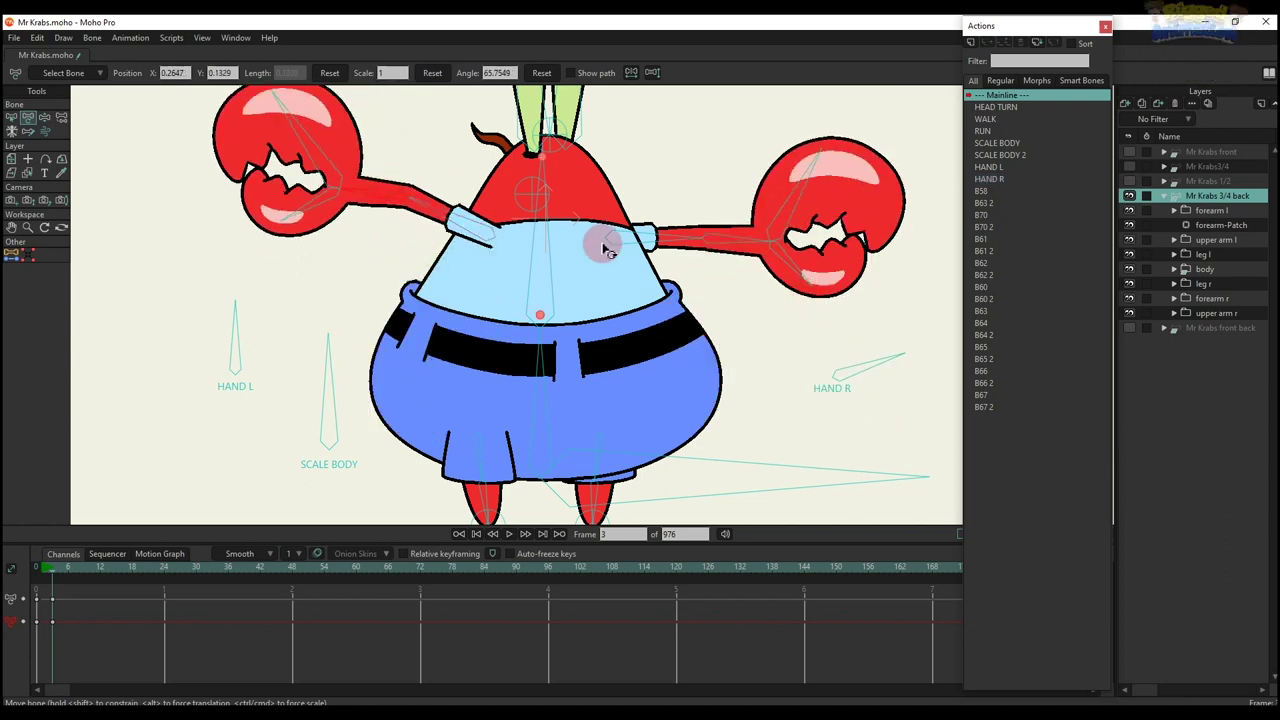
left_click_drag(718, 242, 783, 236)
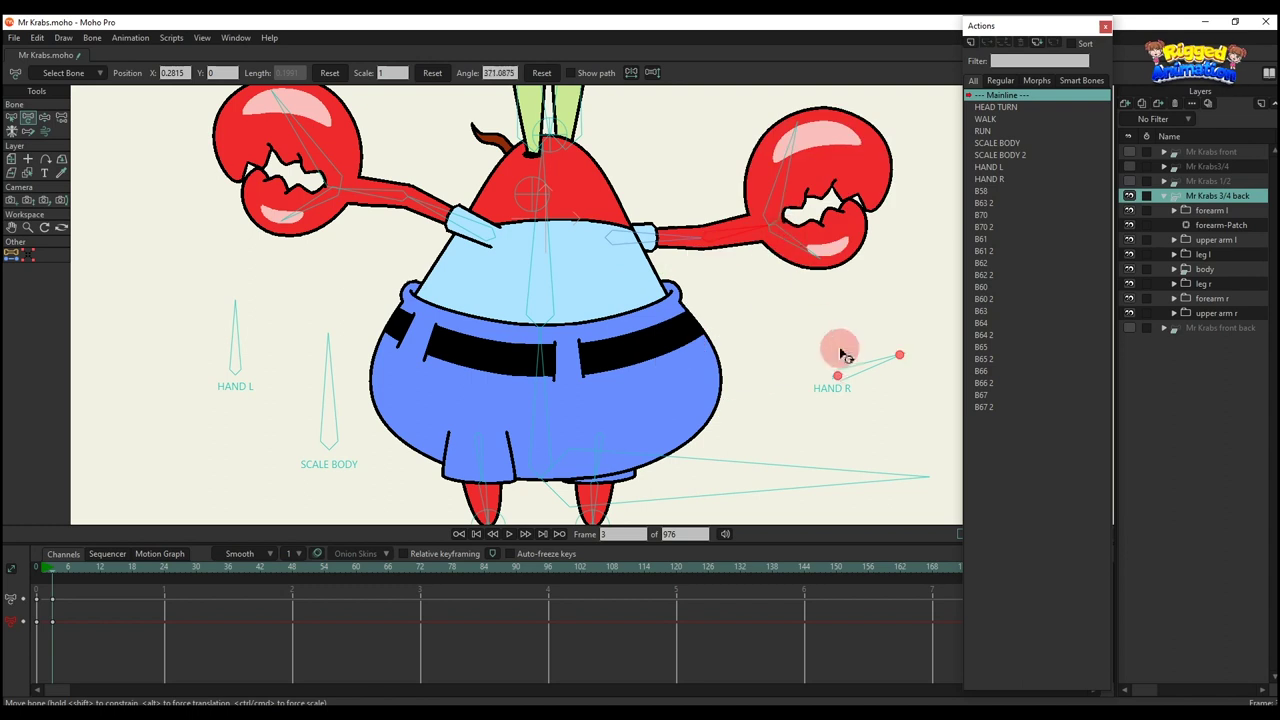
left_click_drag(817, 293, 655, 296)
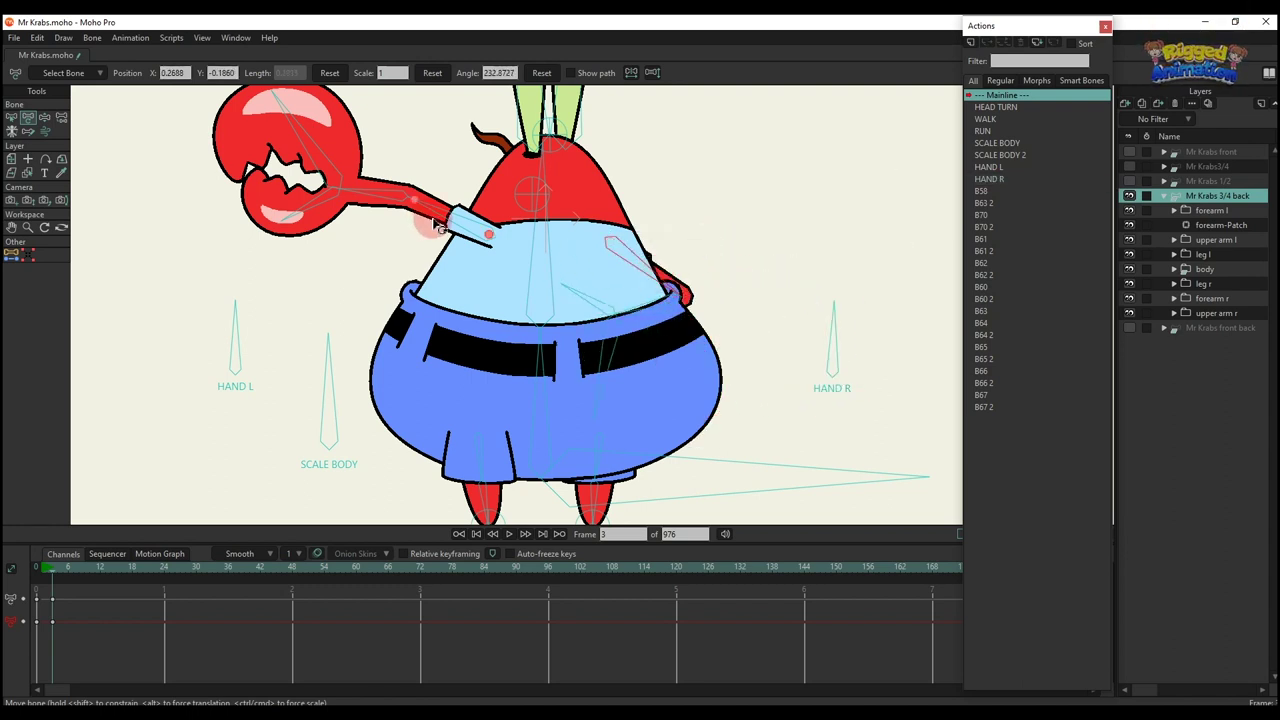
left_click_drag(436, 225, 284, 335)
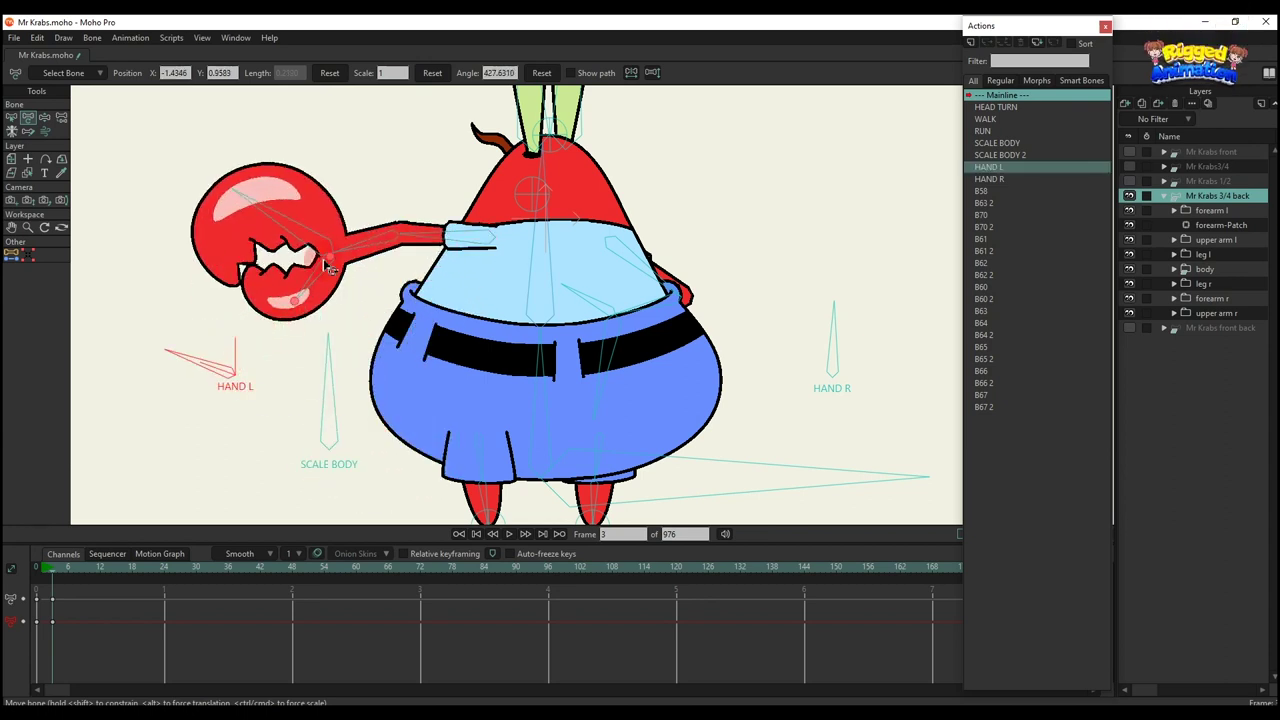
left_click_drag(330, 268, 422, 270)
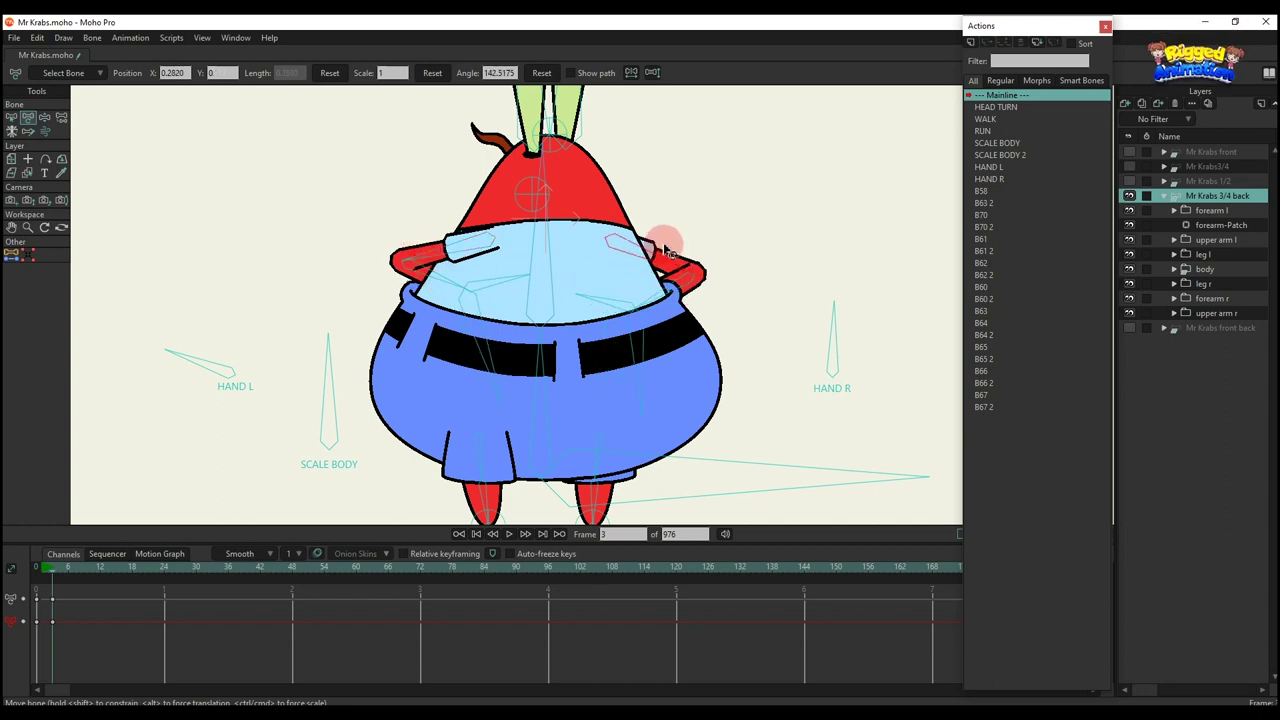
scroll(650, 260, "down", 3)
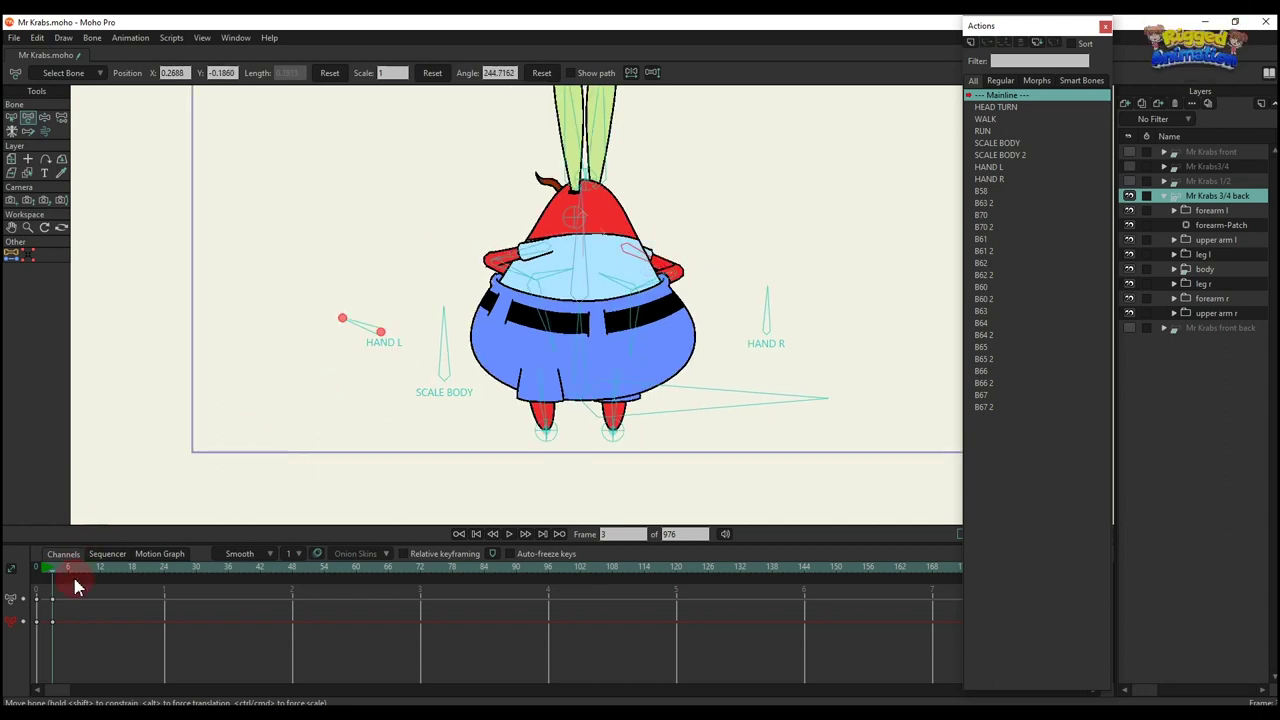
left_click_drag(134, 655, 6, 536)
key("Delete")
Test the torso bones and the SCALE BODY bone of the 3/4 back view, deleting the resulting keyframes
left_click_drag(571, 288, 557, 262)
left_click_drag(112, 643, 5, 560)
key("Delete")
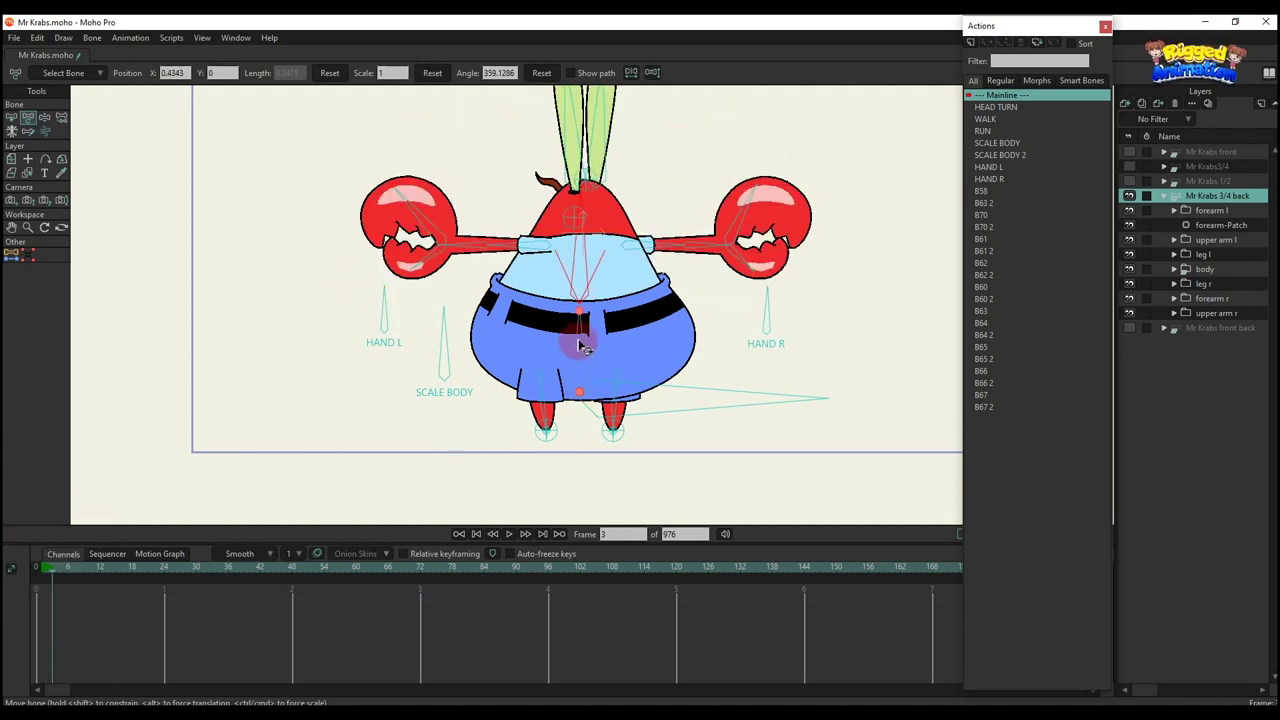
left_click_drag(579, 345, 587, 337)
mouse_move(447, 344)
left_mouse_down()
mouse_move(363, 378)
mouse_move(340, 353)
mouse_move(526, 354)
left_mouse_up()
left_click_drag(160, 622, 3, 470)
key("Delete")
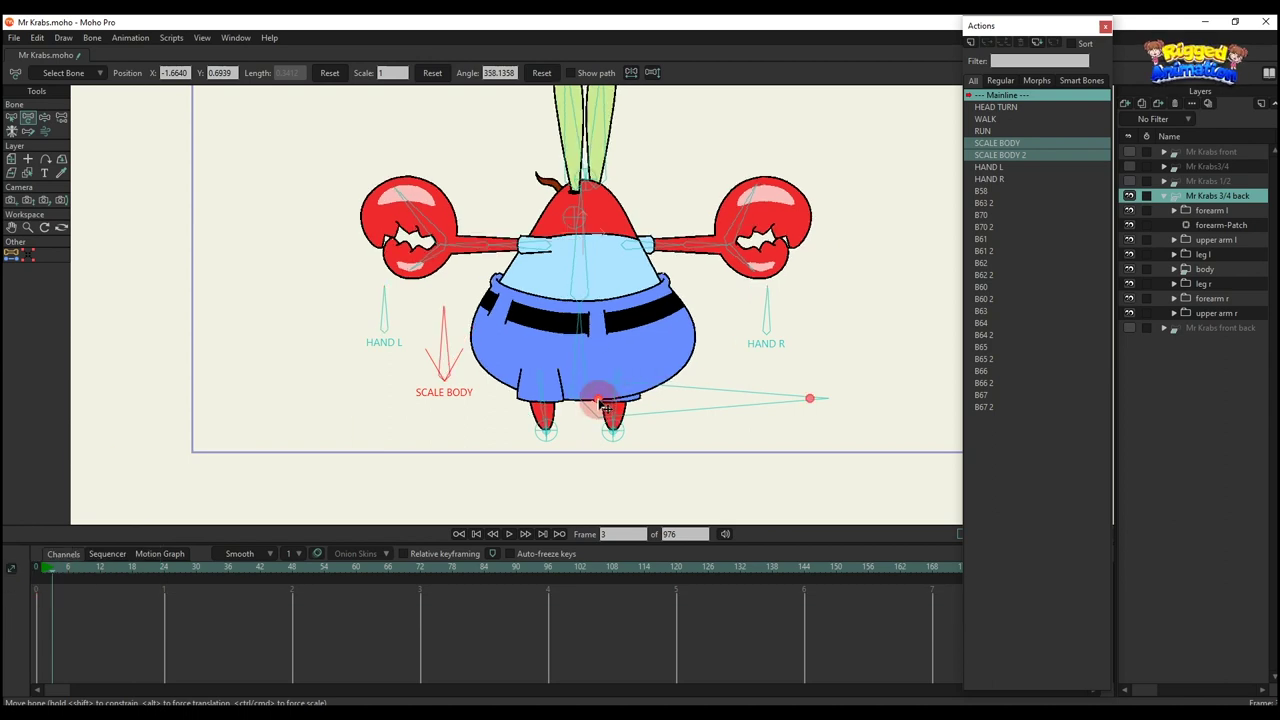
Move the large horizontal bone at the hips of the 3/4 back view to test the legs, and delete its keyframes
mouse_move(598, 401)
left_mouse_down()
mouse_move(600, 387)
mouse_move(597, 407)
left_mouse_up()
left_click_drag(121, 653, 3, 547)
key("Delete")
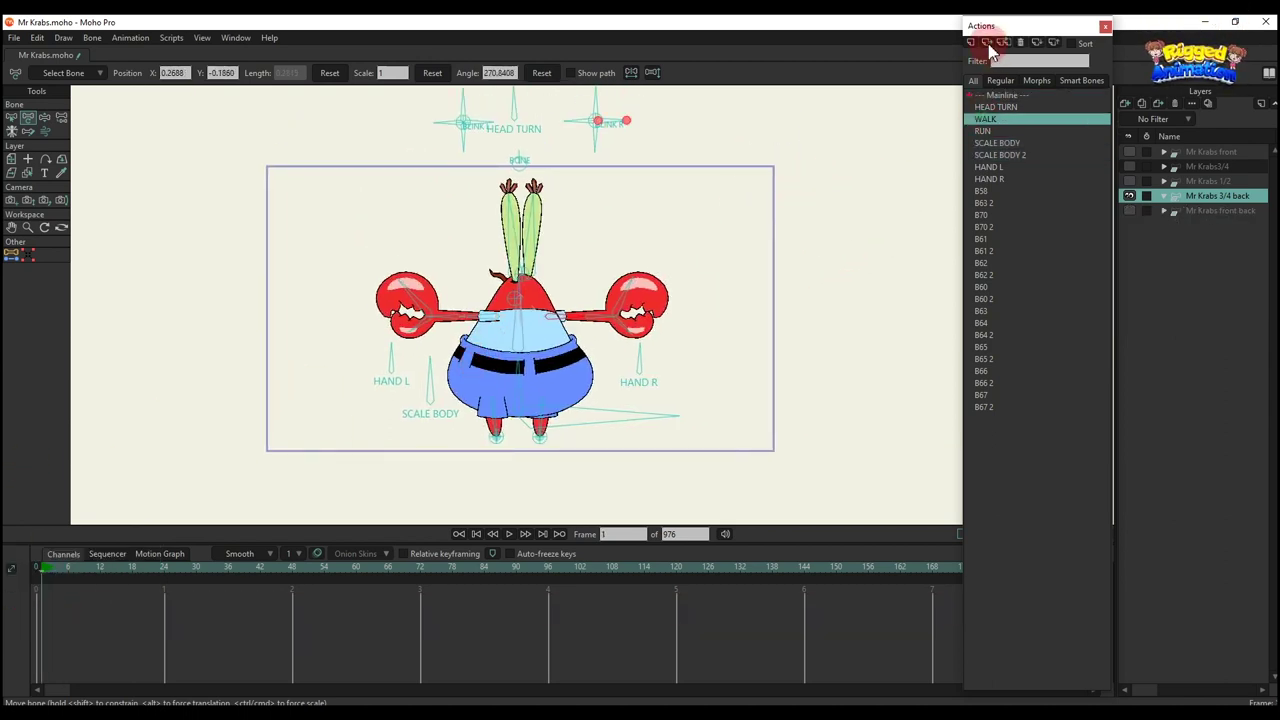
Insert a reference to the WALK action at frame 1 of the 3/4 back view, play it back, and insert a further action reference
left_click(989, 45)
scroll(582, 340, "up", 2)
key("space")
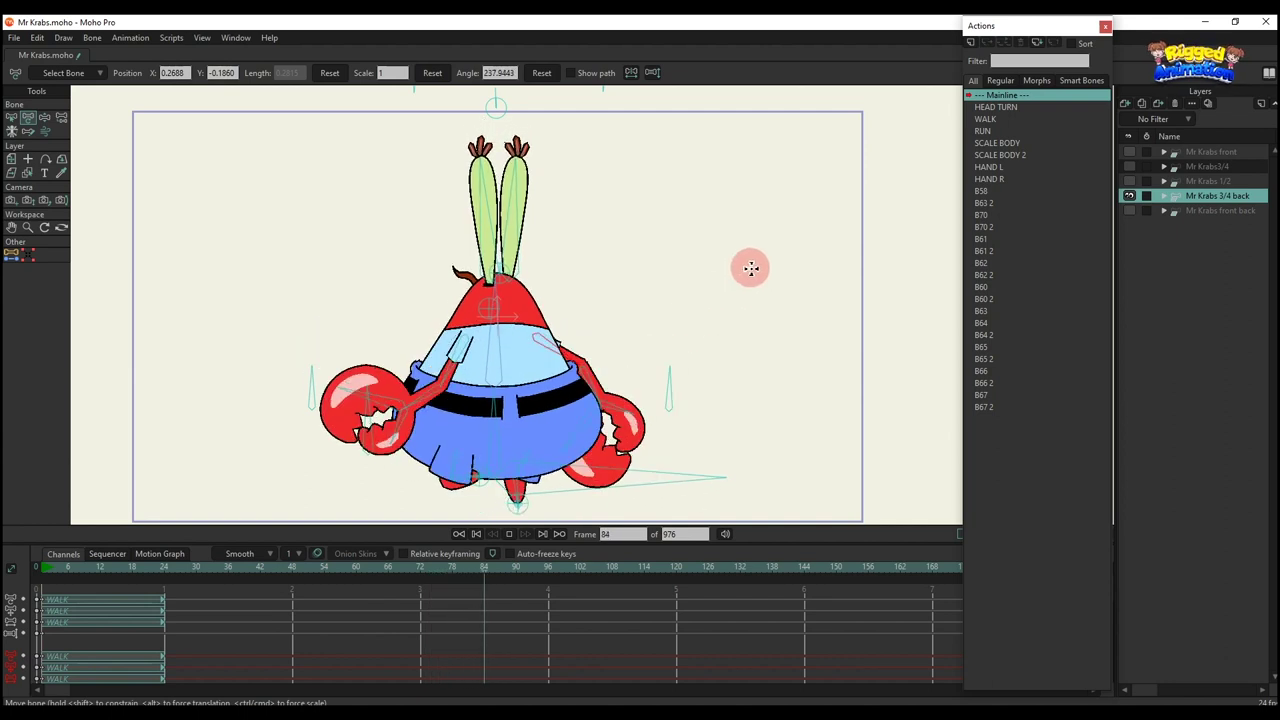
left_click(985, 46)
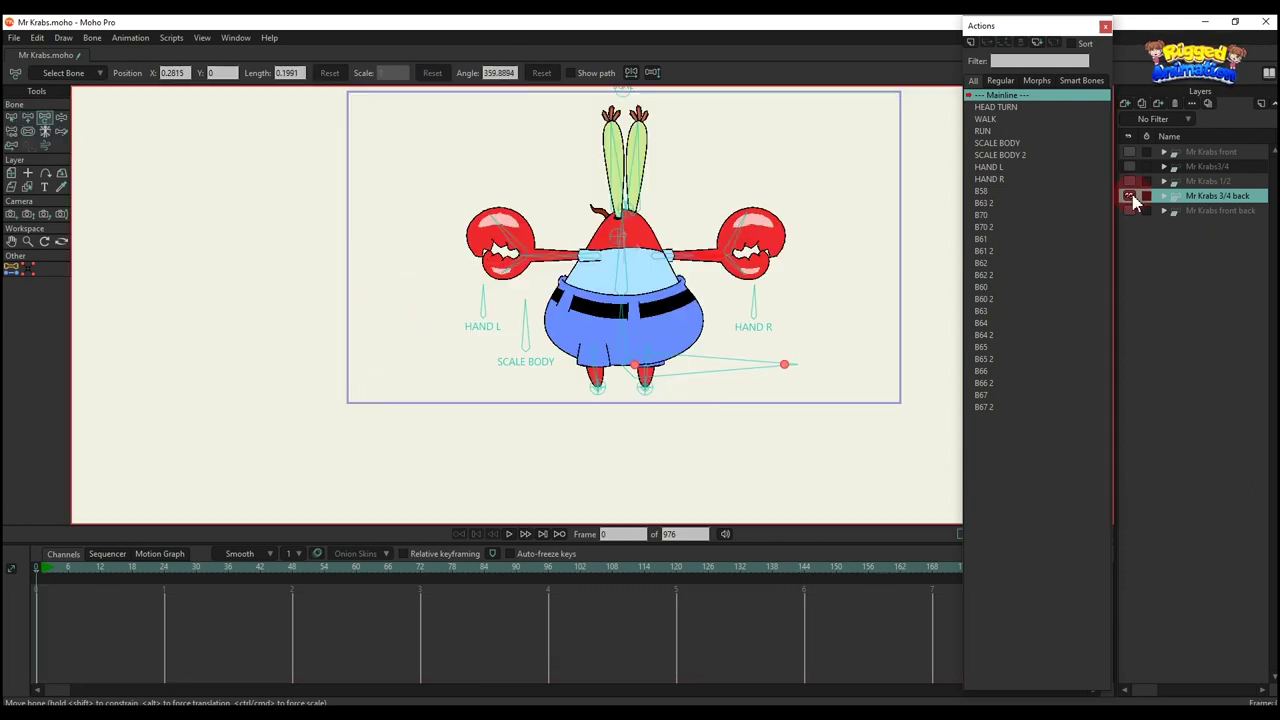
Hide the Mr Krabs 3/4 back layer, show and select the Mr Krabs front back layer, and go to frame 2
left_click(1130, 197)
left_click(1128, 210)
left_click(1182, 211)
left_click_drag(684, 222, 666, 262)
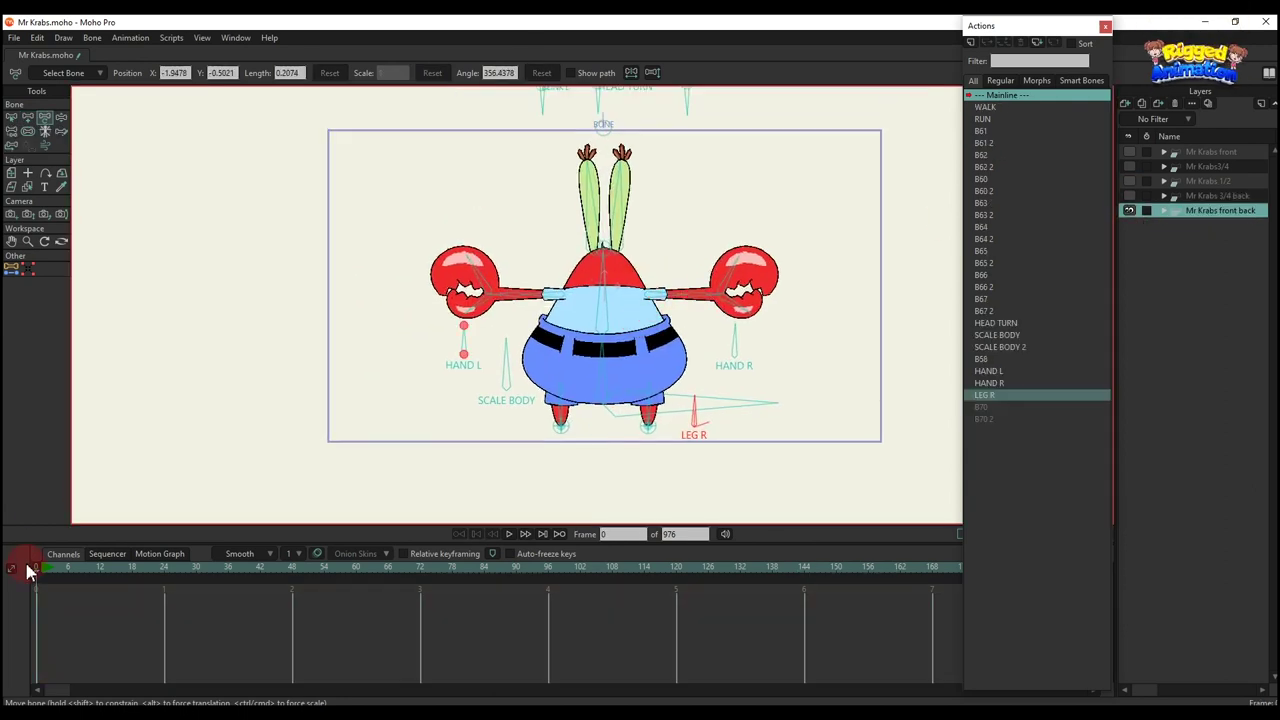
left_click(46, 567)
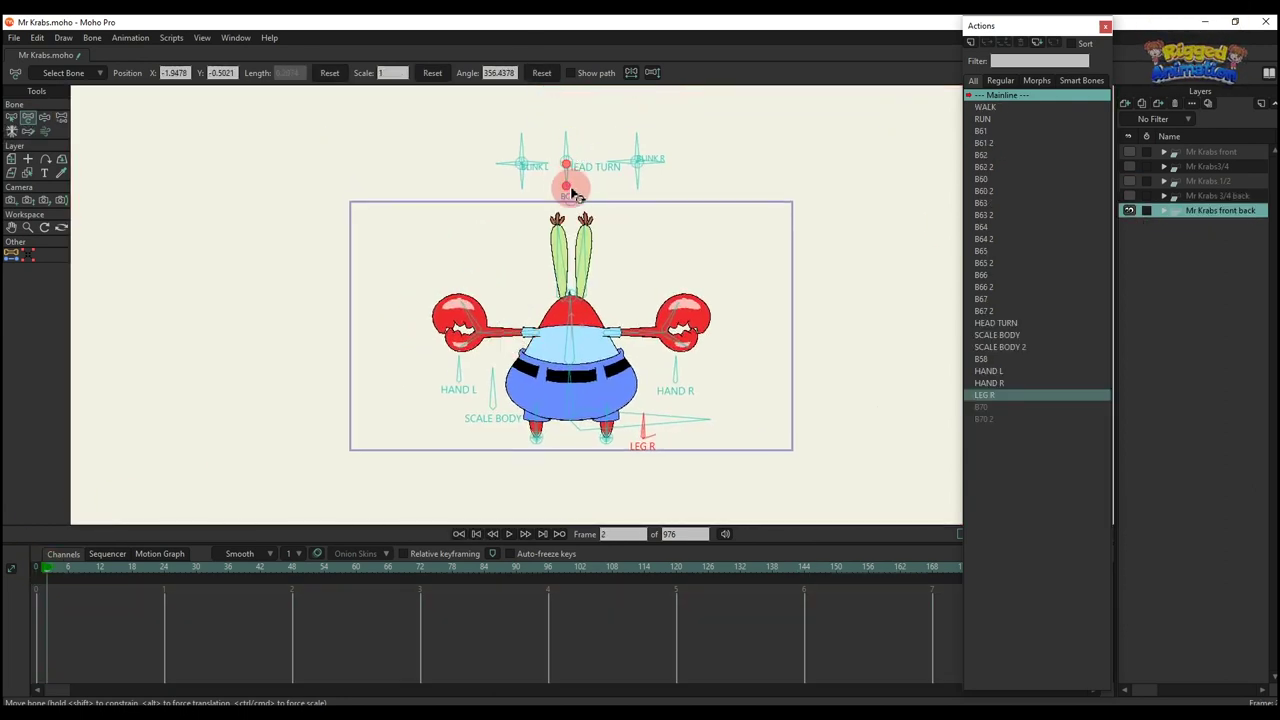
Rotate the BLINK L bones of the front back view to test the eyelids, resetting their angles
scroll(540, 150, "up", 4)
left_click_drag(500, 117, 405, 166)
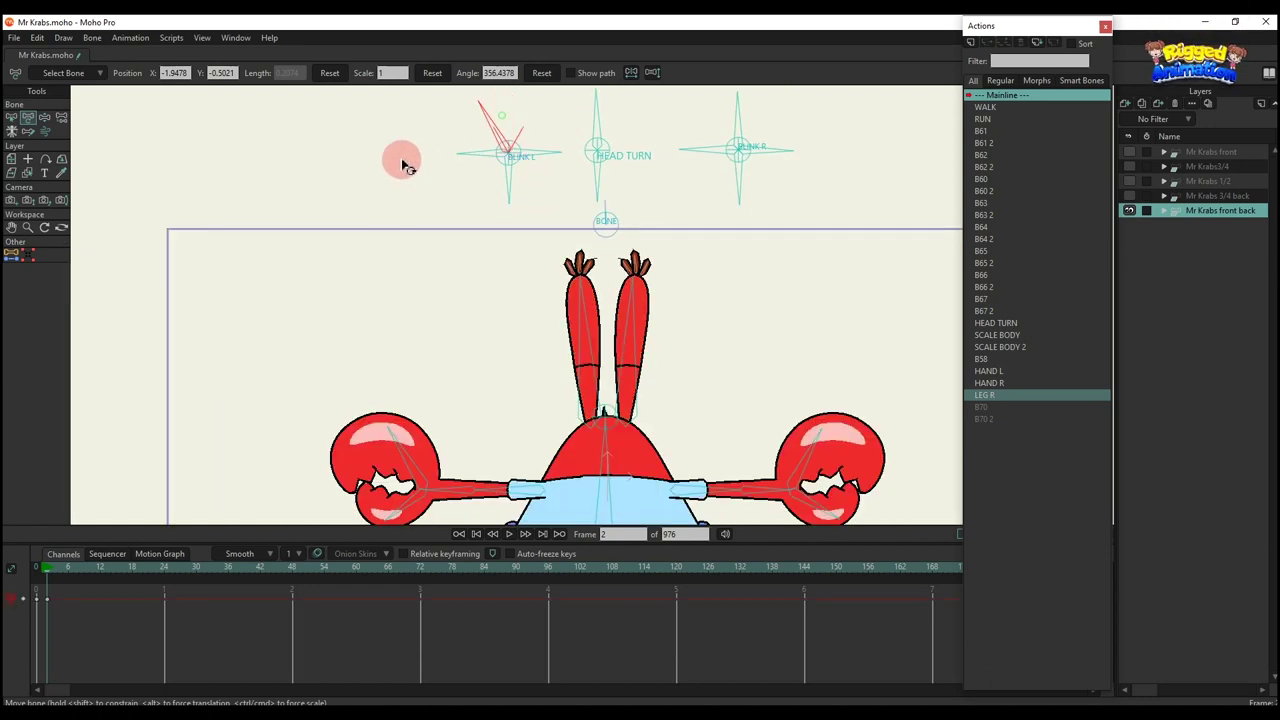
left_click(541, 73)
left_click_drag(486, 163, 541, 166)
left_click(537, 75)
left_click(537, 76)
left_click(541, 73)
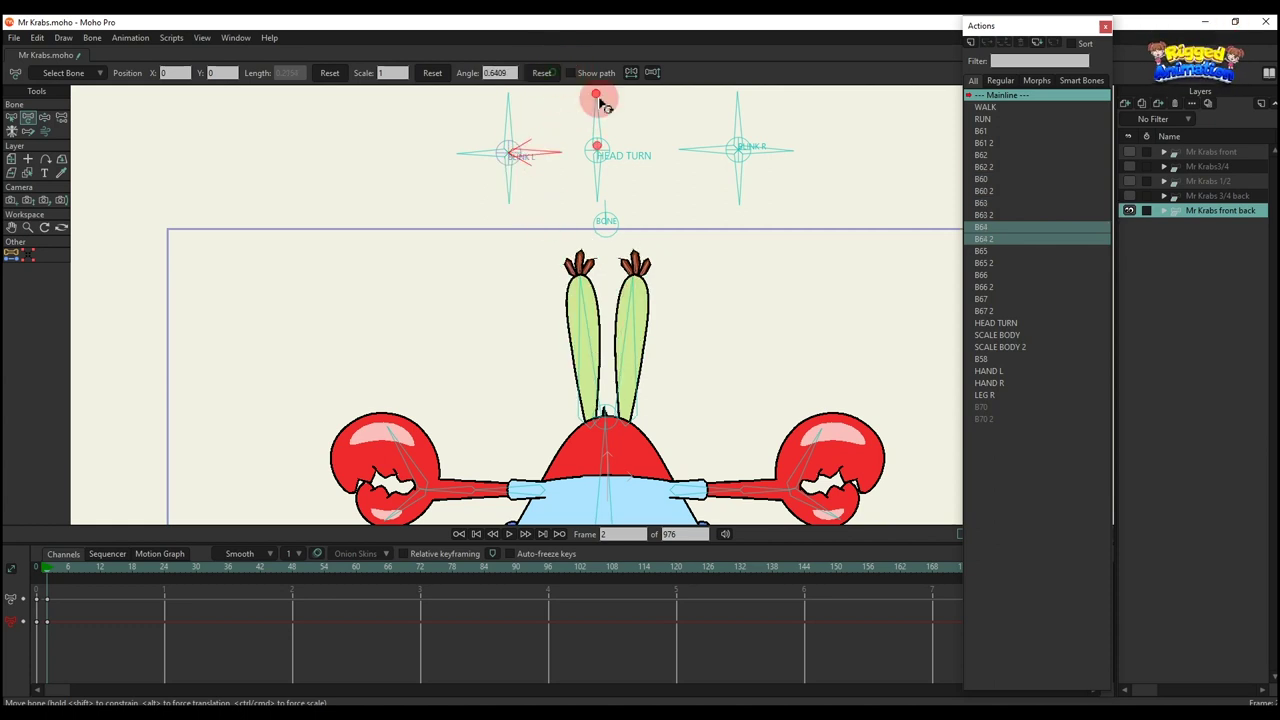
Test the HEAD TURN bone and each BLINK R bone of the front back view, resetting the angles
left_click_drag(614, 122, 594, 190)
left_click_drag(728, 122, 522, 84)
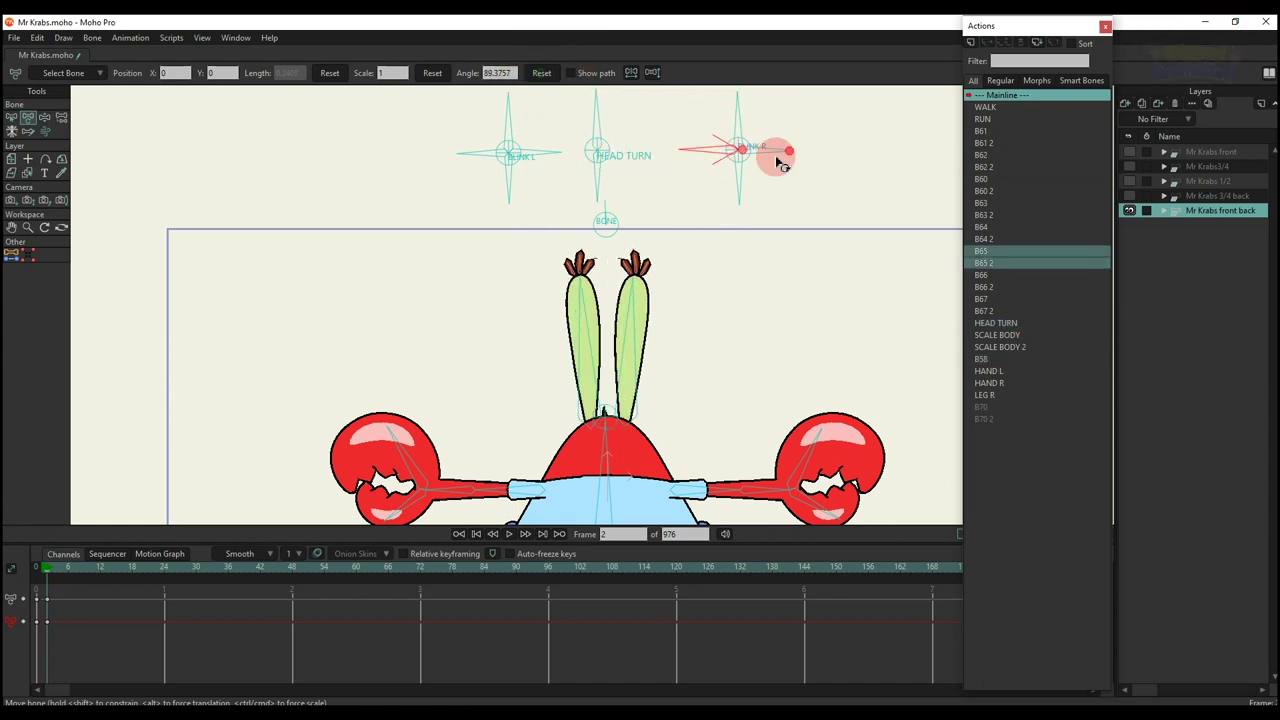
left_click_drag(690, 180, 750, 113)
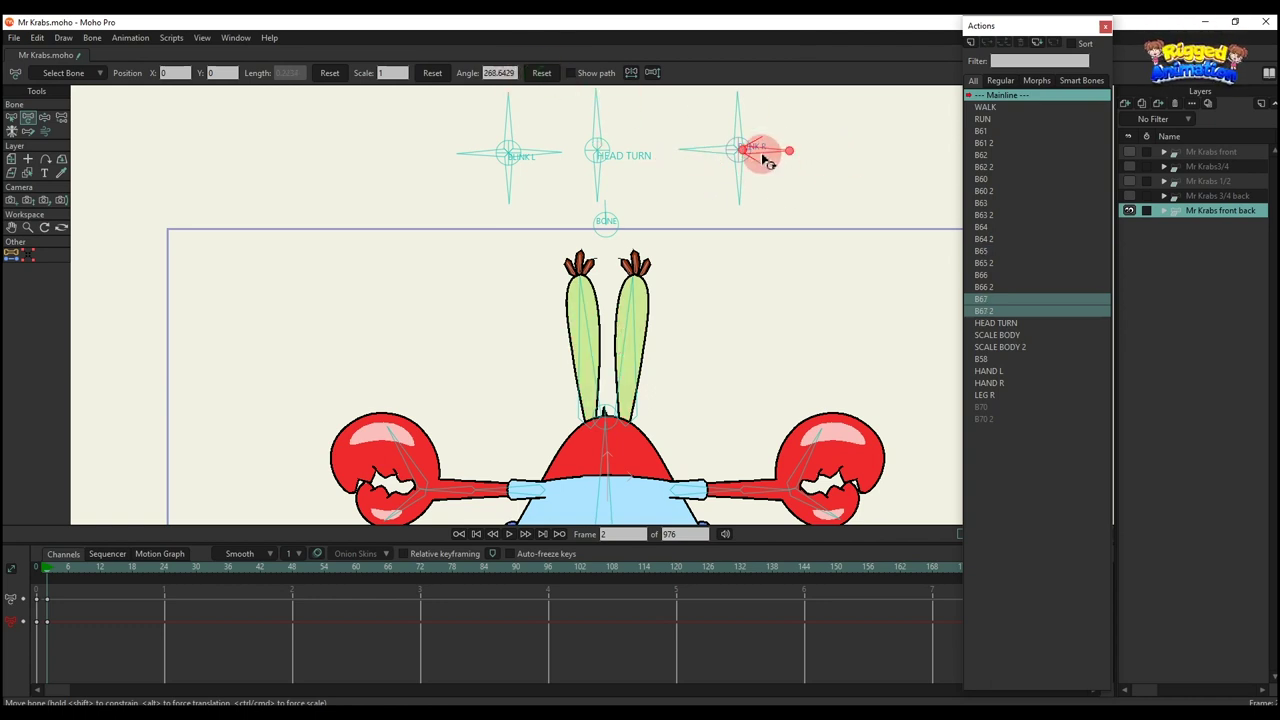
left_click_drag(764, 160, 543, 42)
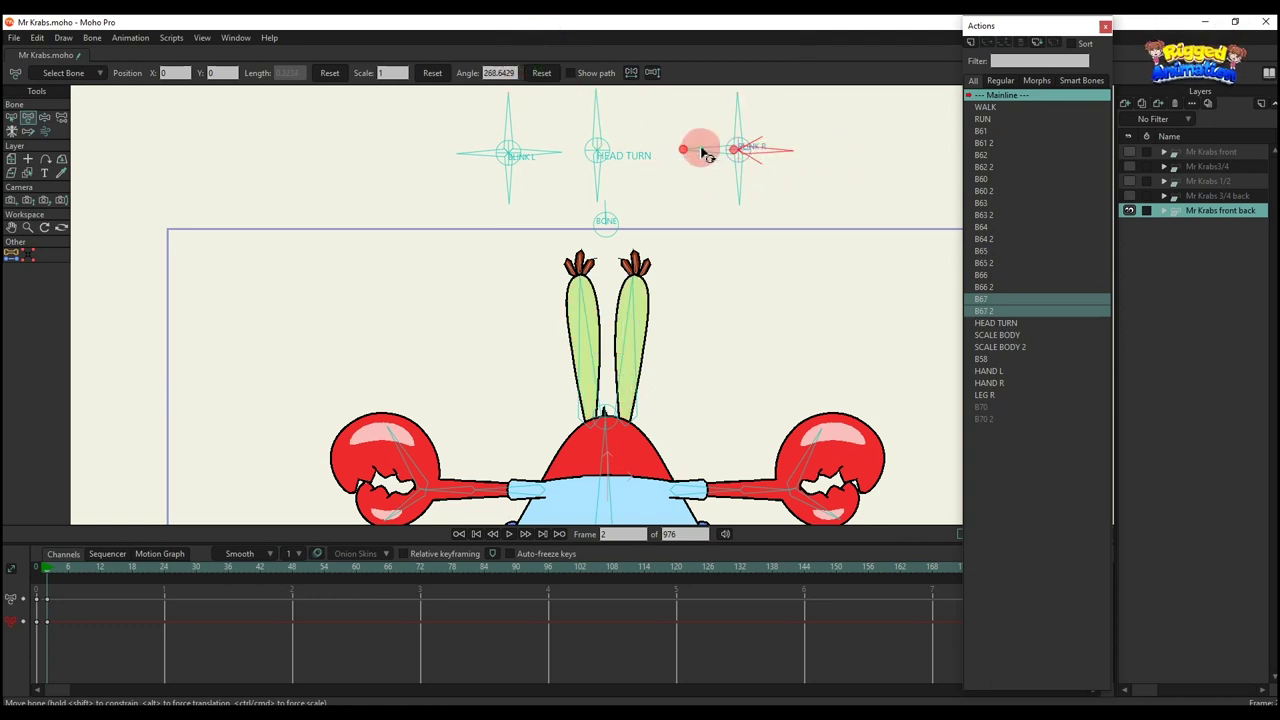
left_click_drag(703, 152, 600, 131)
Pose both arms of the front back view, change the claws with the HAND L and HAND R bones, and delete the test keyframes
scroll(600, 131, "down", 3)
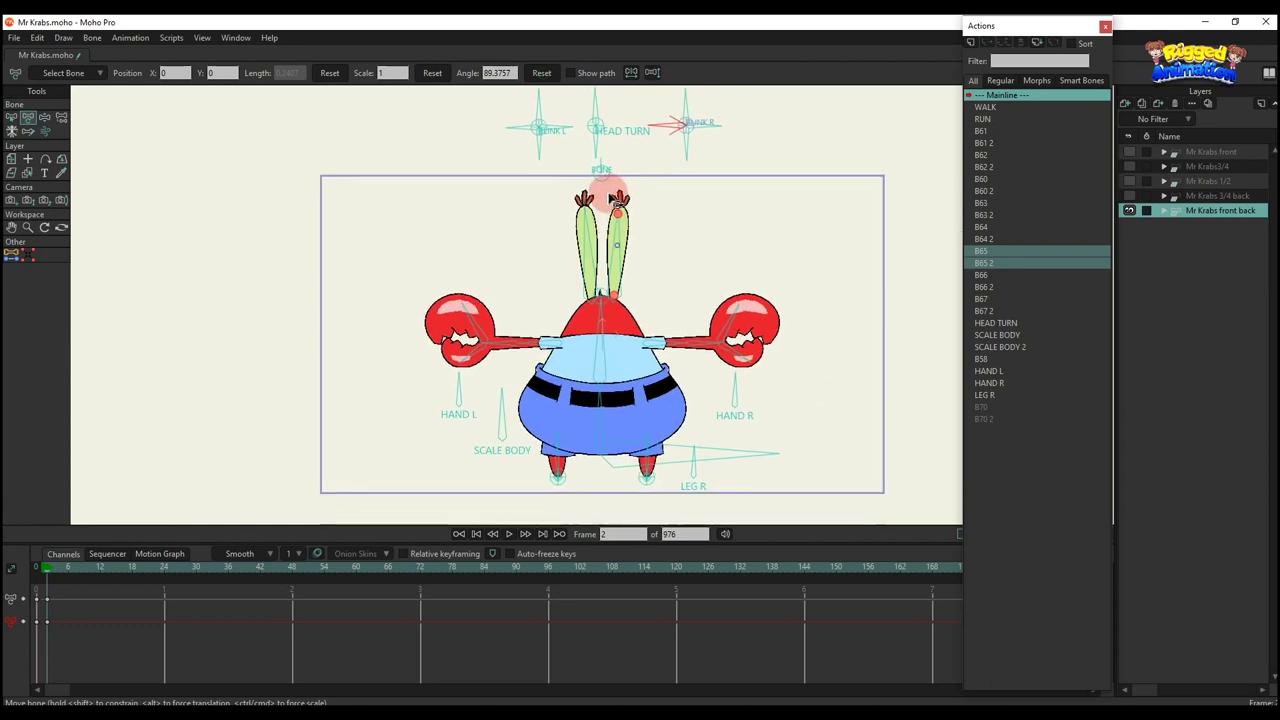
scroll(613, 198, "up", 3)
left_click_drag(729, 309, 672, 313)
left_click_drag(400, 302, 430, 312)
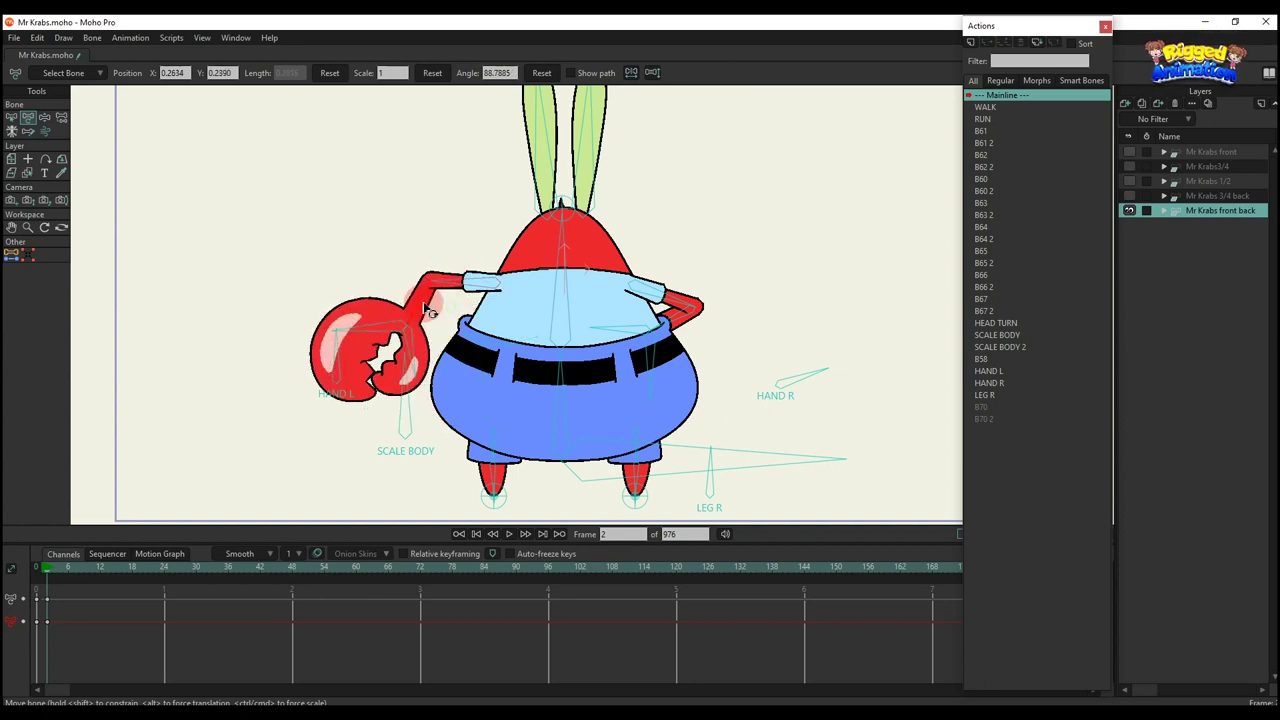
left_click_drag(690, 323, 797, 381)
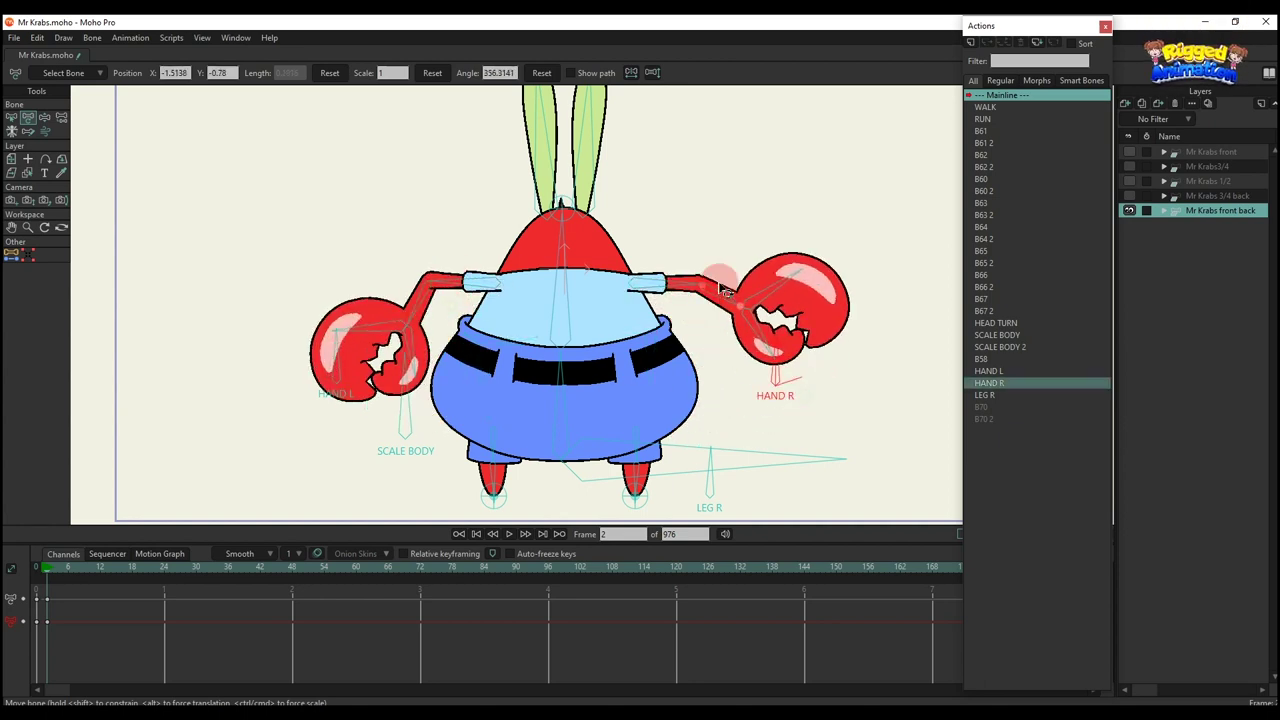
left_click_drag(724, 290, 640, 330)
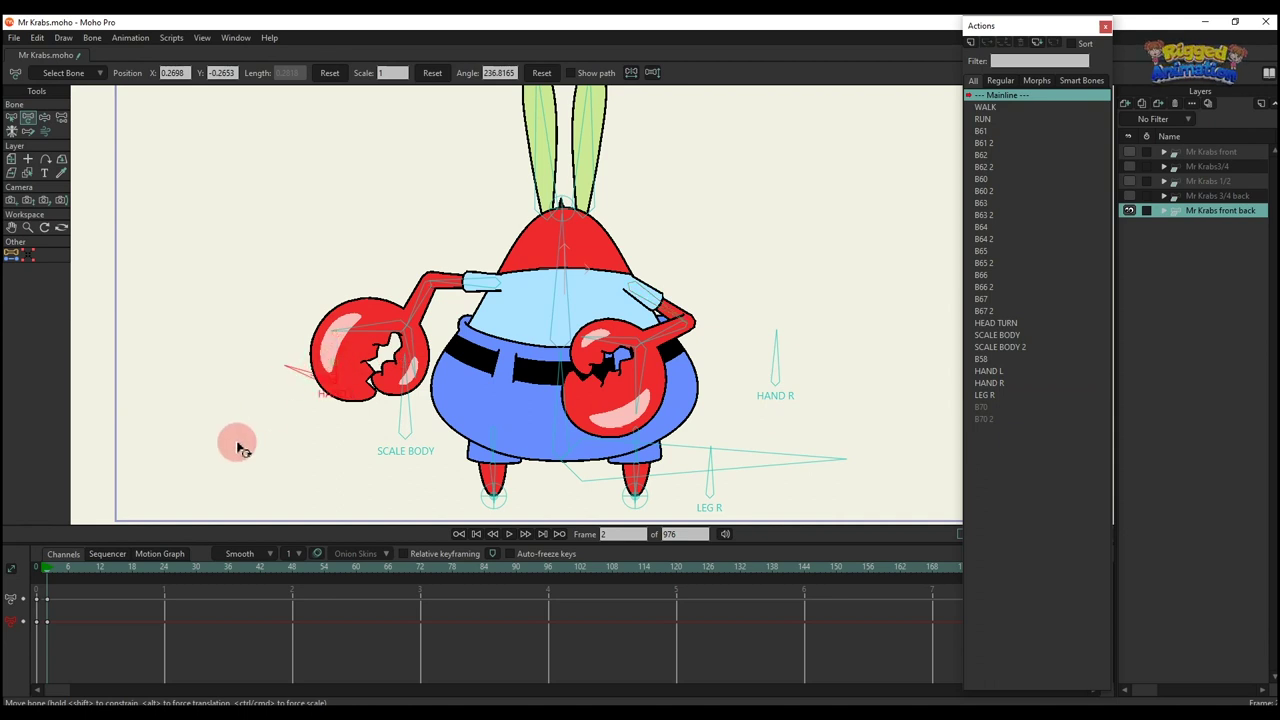
left_click_drag(427, 319, 495, 338)
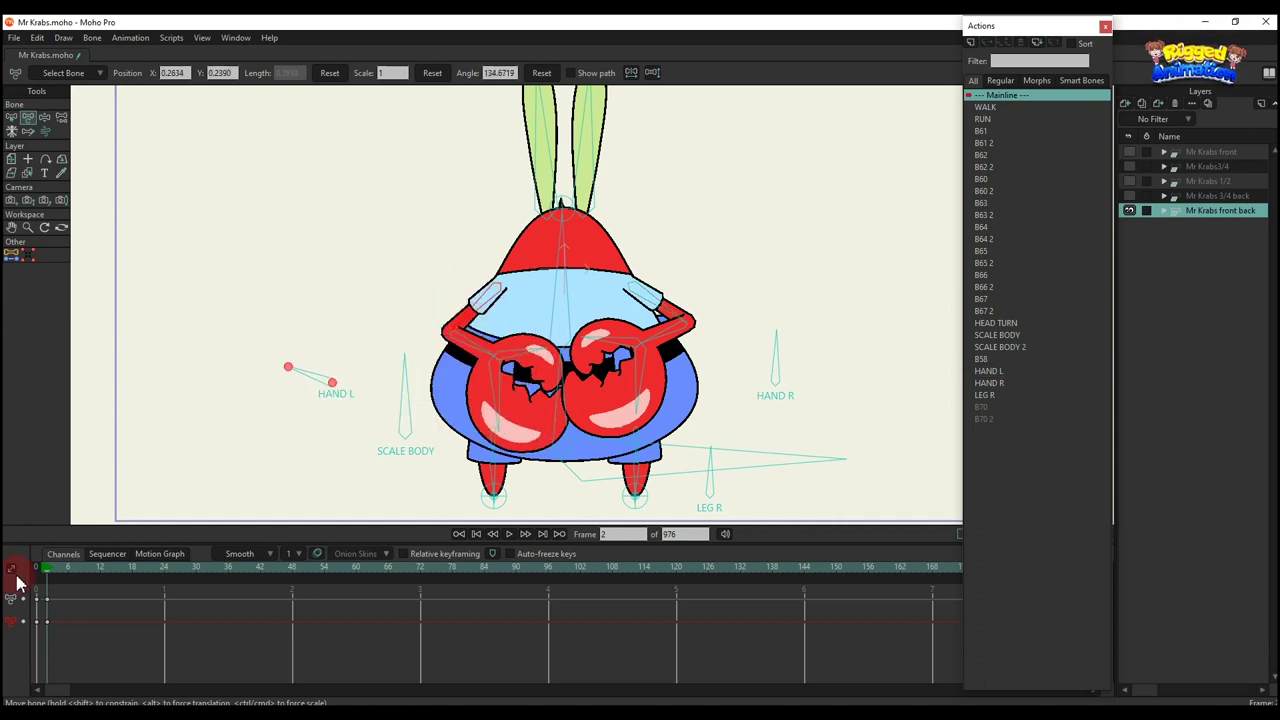
key("Delete")
Test the SCALE BODY bone and the large horizontal hip bone of the front back view, deleting the keyframes after each test
left_click_drag(405, 397, 498, 405)
left_click_drag(95, 650, 8, 525)
key("Delete")
scroll(626, 457, "down", 2)
scroll(664, 447, "up", 2)
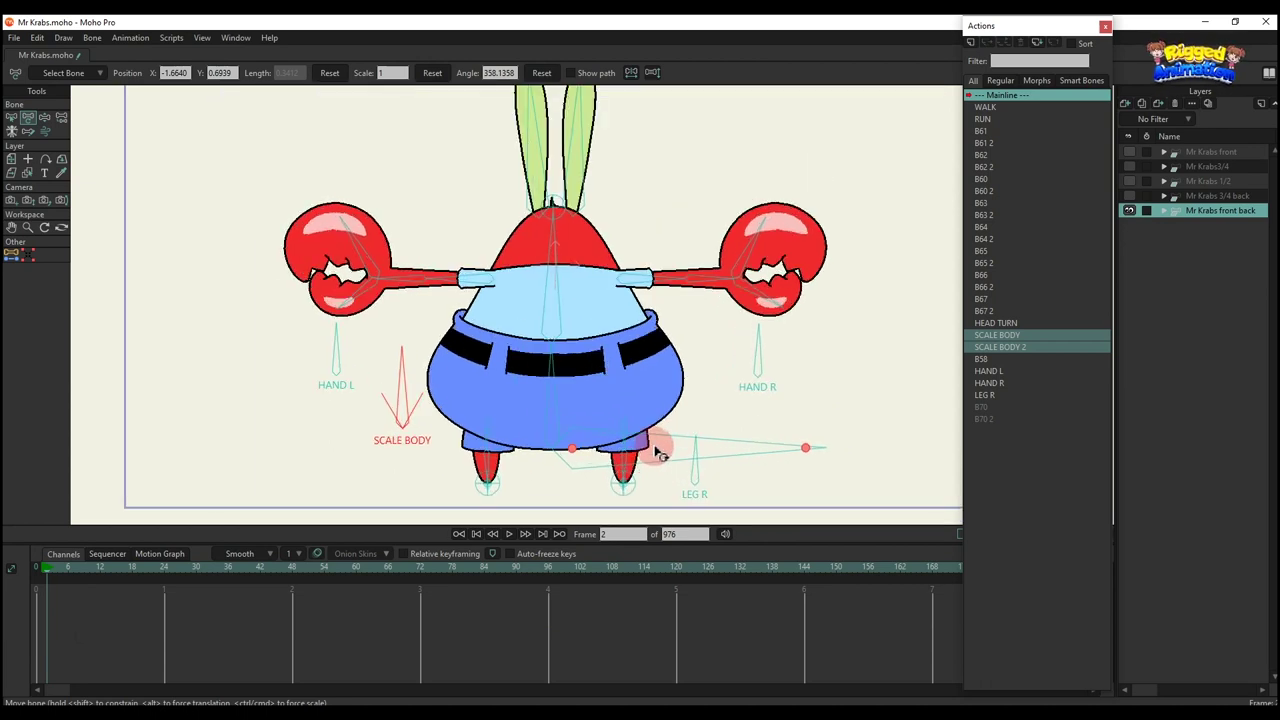
left_click_drag(578, 448, 575, 418)
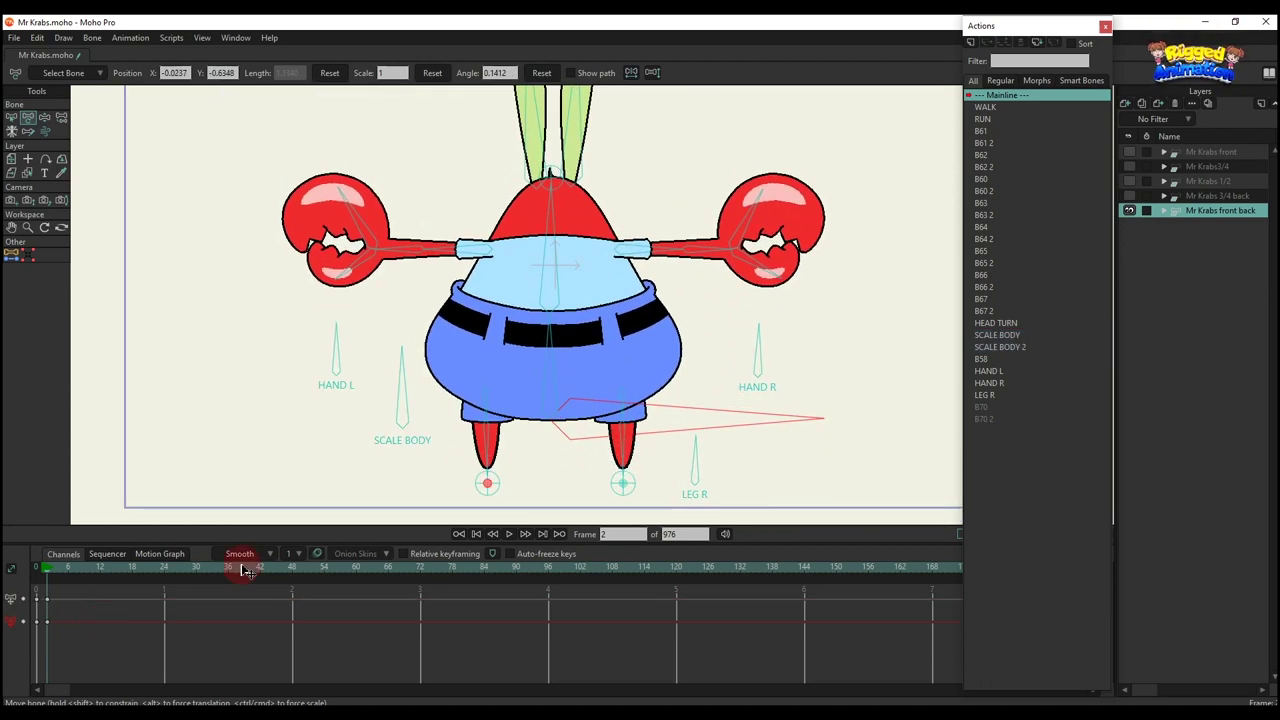
left_click_drag(122, 634, 8, 522)
key("Delete")
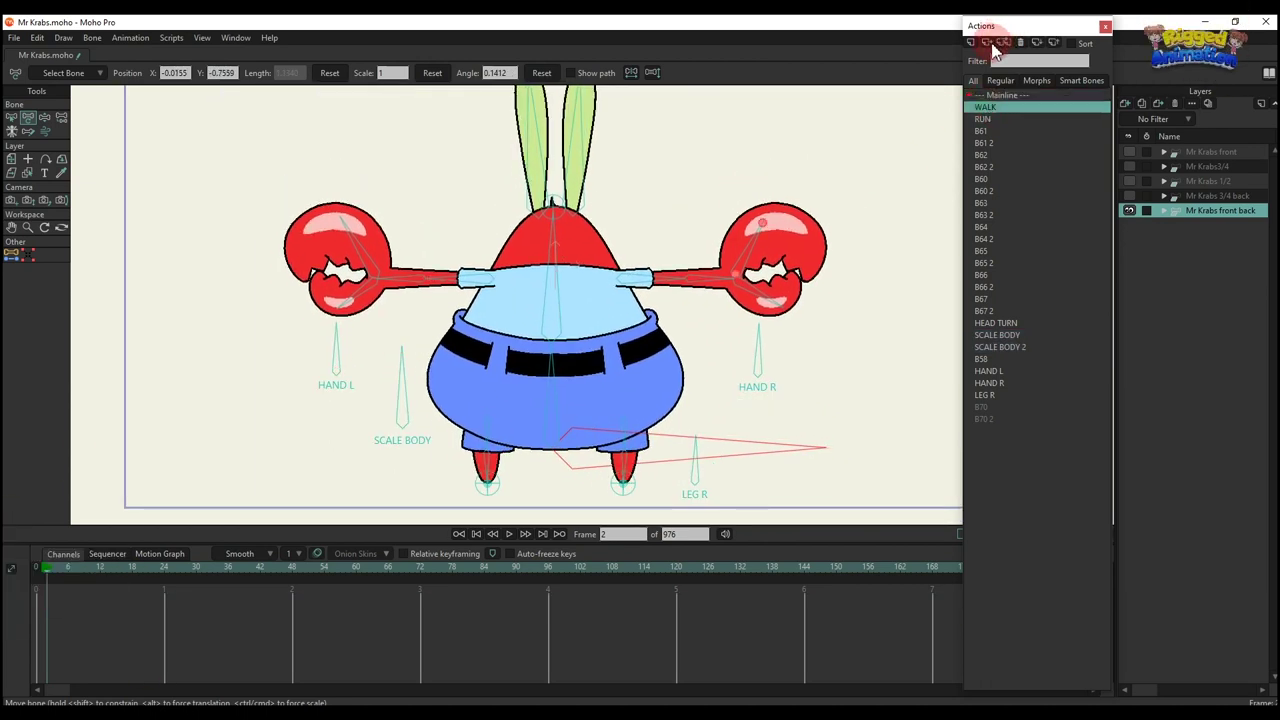
Insert references to the WALK action at frame 2 and the RUN action at frame 82 of the front back view, playing back each one
left_click(988, 46)
scroll(586, 248, "down", 4)
left_click_drag(601, 248, 588, 315)
key("space")
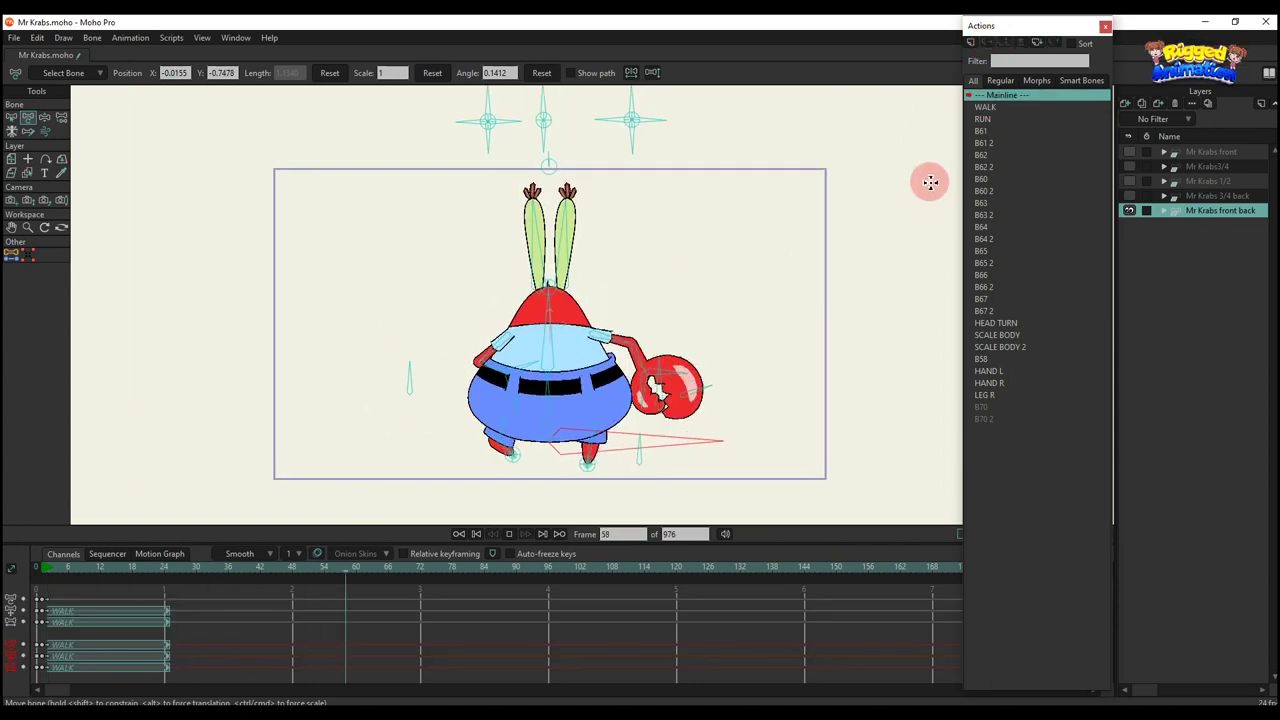
left_click(983, 119)
left_click(987, 43)
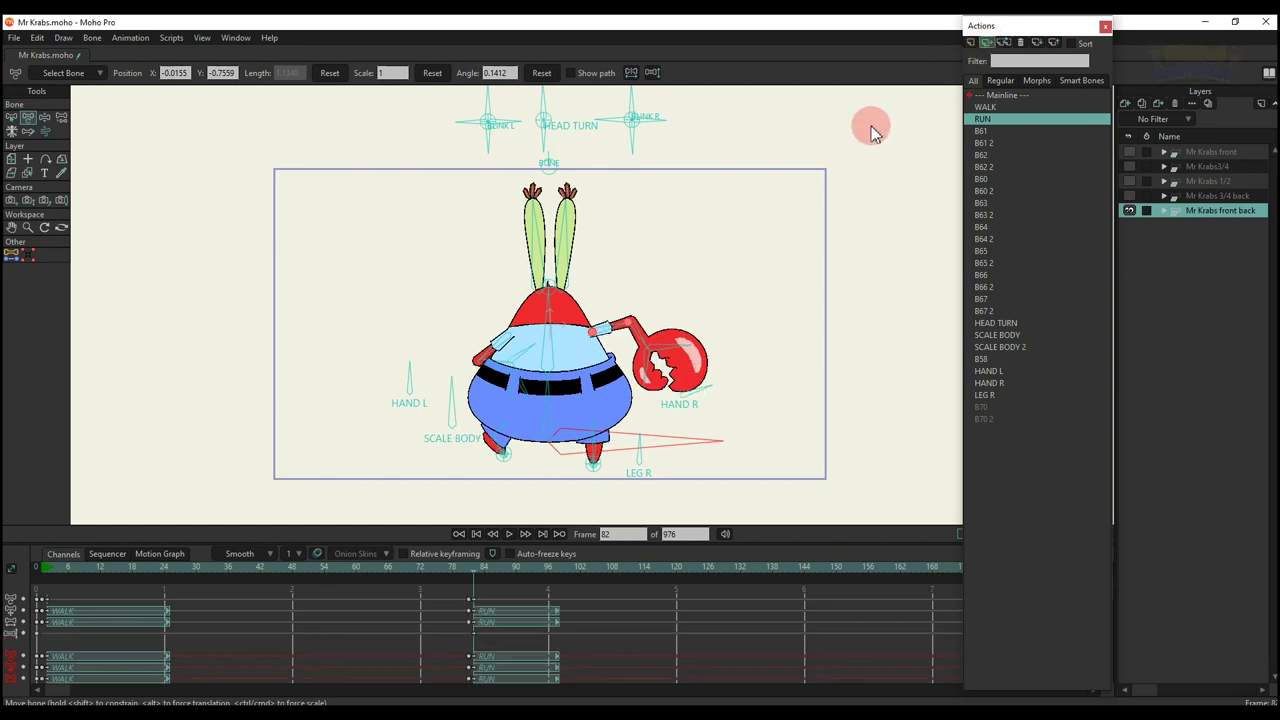
key("space")
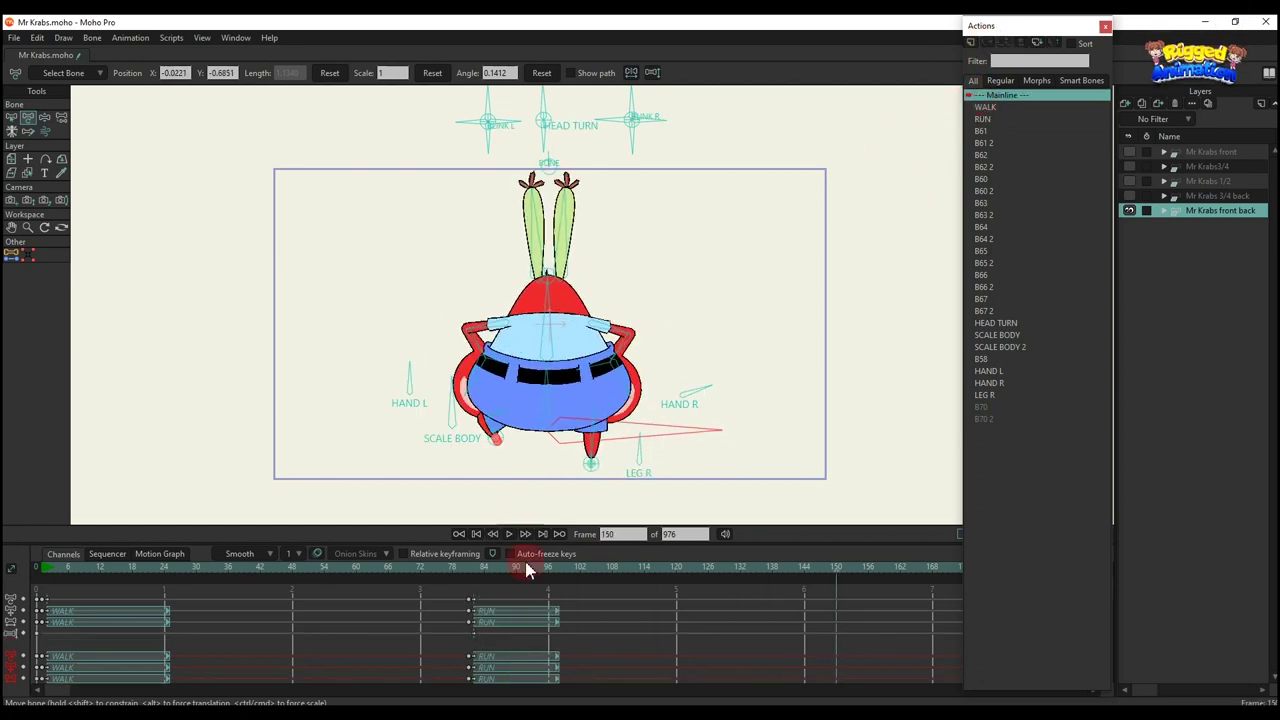
Delete all WALK and RUN keyframes of the front back view and return to frame 0
scroll(548, 630, "down", 1)
left_click_drag(623, 668, 6, 484)
key("Delete")
left_click(39, 567)
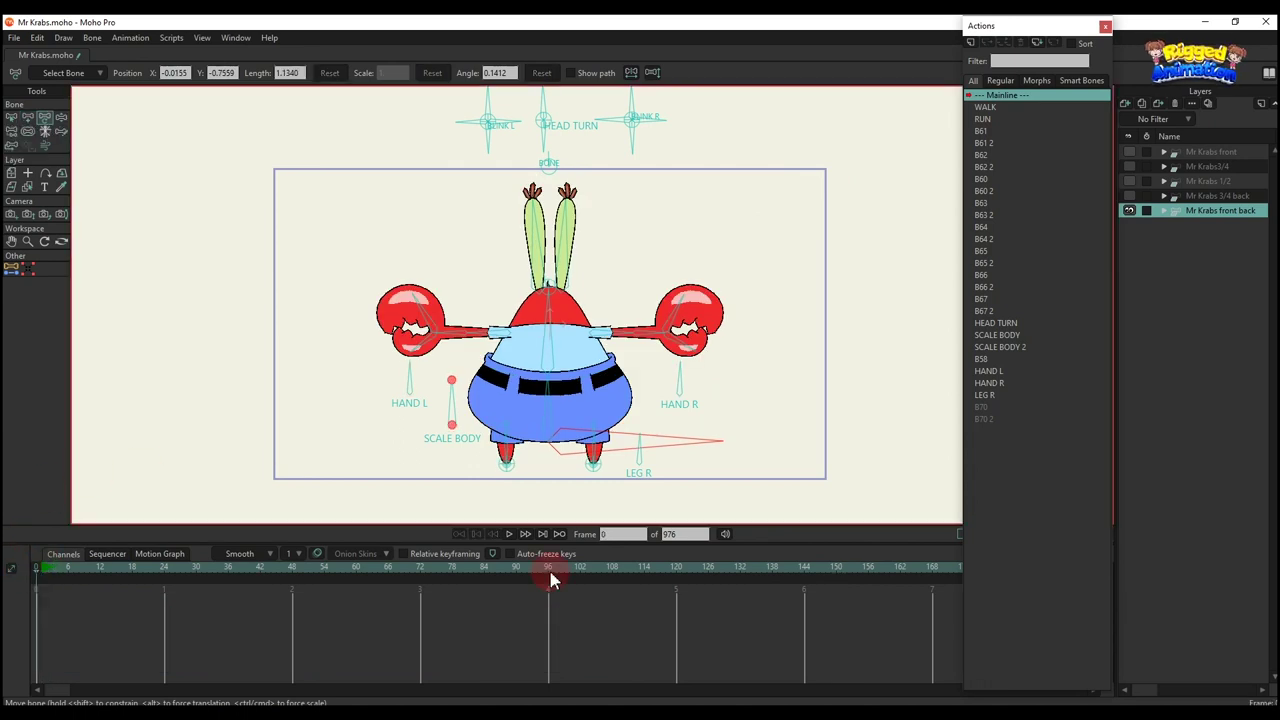
Show the Mr Krabs 3/4 back, Mr Krabs 1/2, Mr Krabs3/4 and Mr Krabs front layers together with the back view
left_click(1129, 195)
left_click(1129, 181)
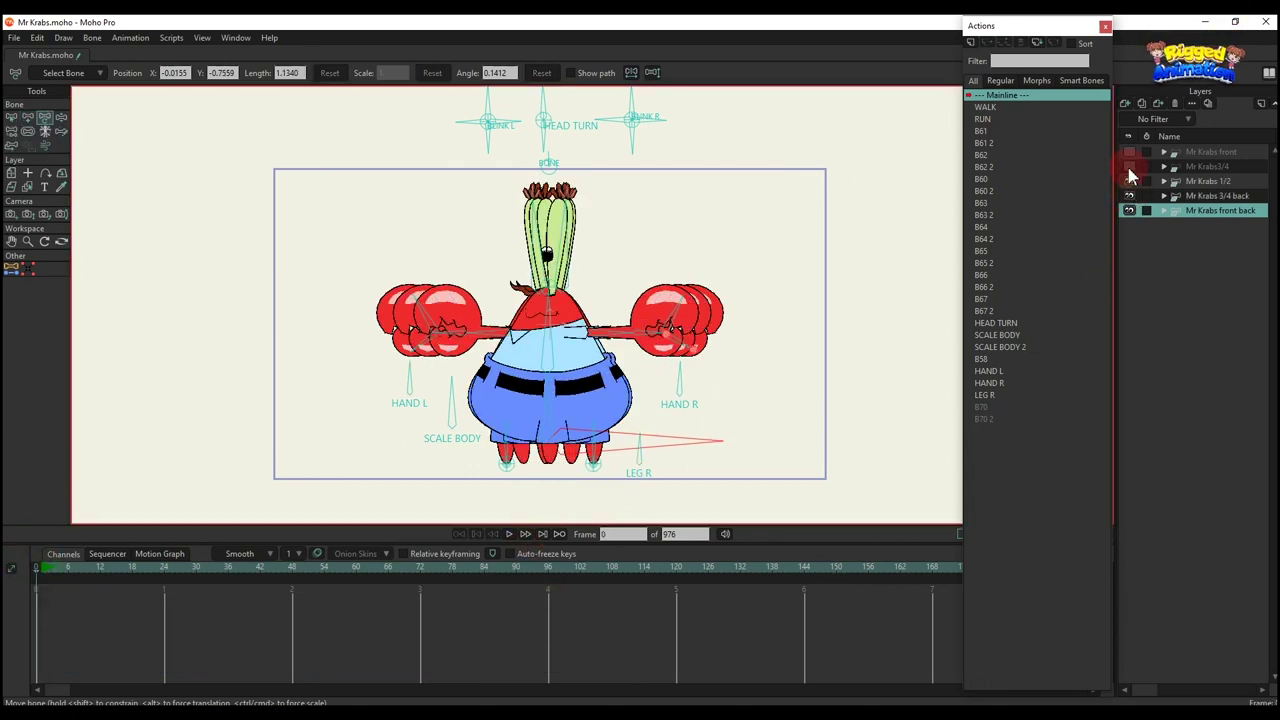
left_click(1129, 166)
left_click(1129, 151)
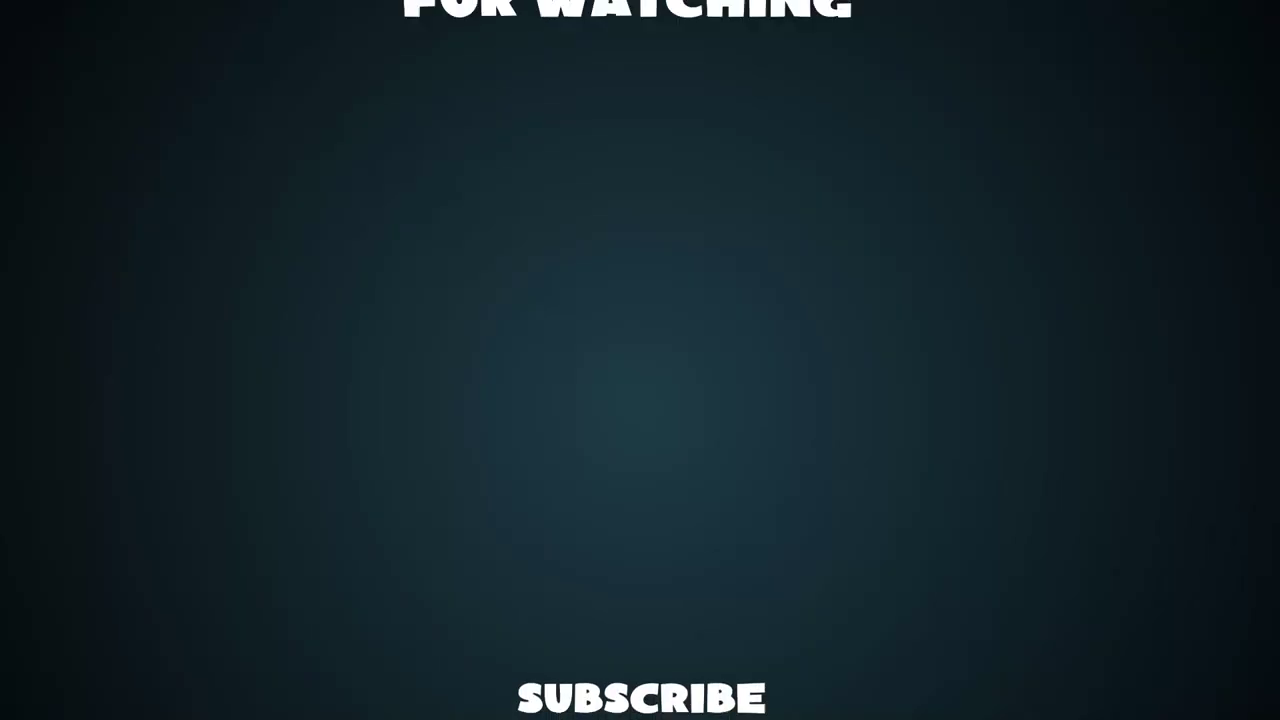